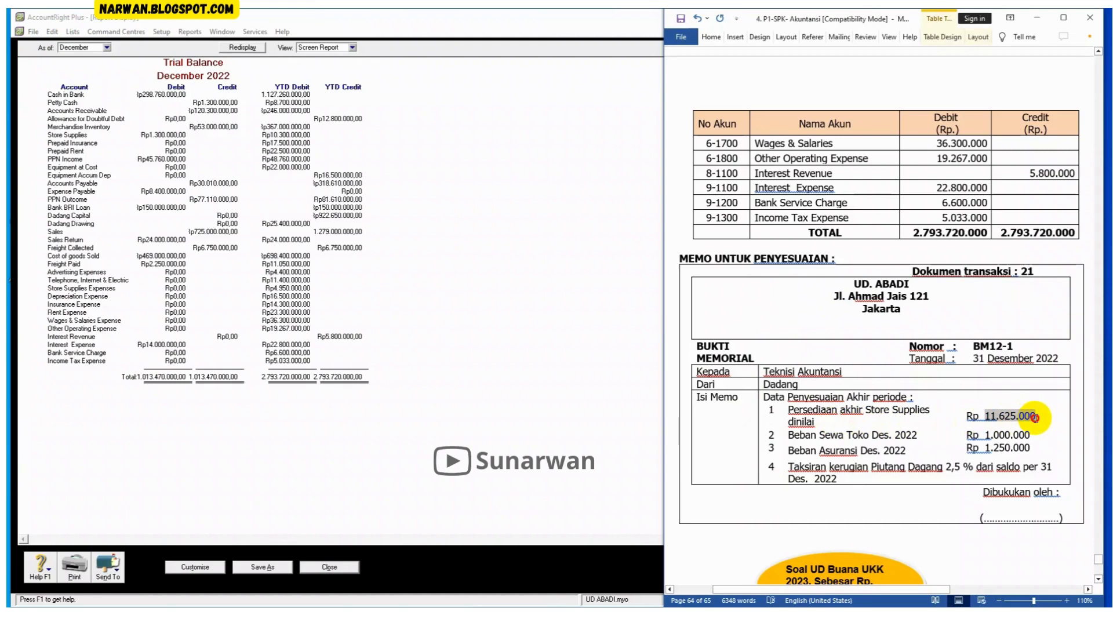
# Examine the ending Store Supplies value in the adjustment memo and compare it with the Store Supplies balance in the account table.
pyautogui.moveTo(1036, 417); pyautogui.dragTo(1036, 418)
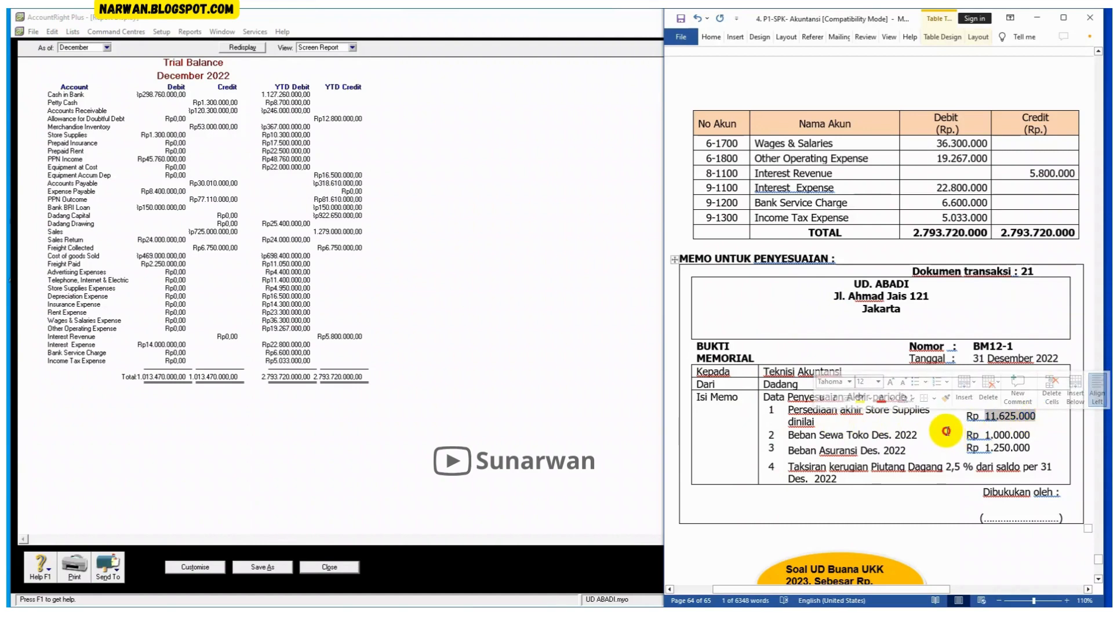
pyautogui.click(810, 260)
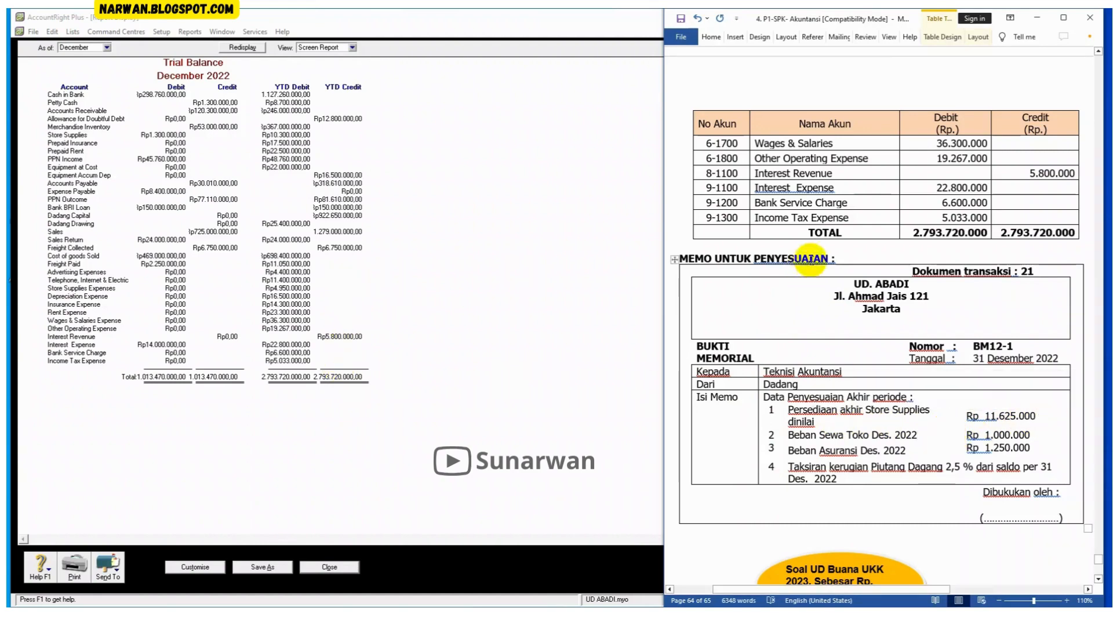
pyautogui.scroll(15, 810, 260)
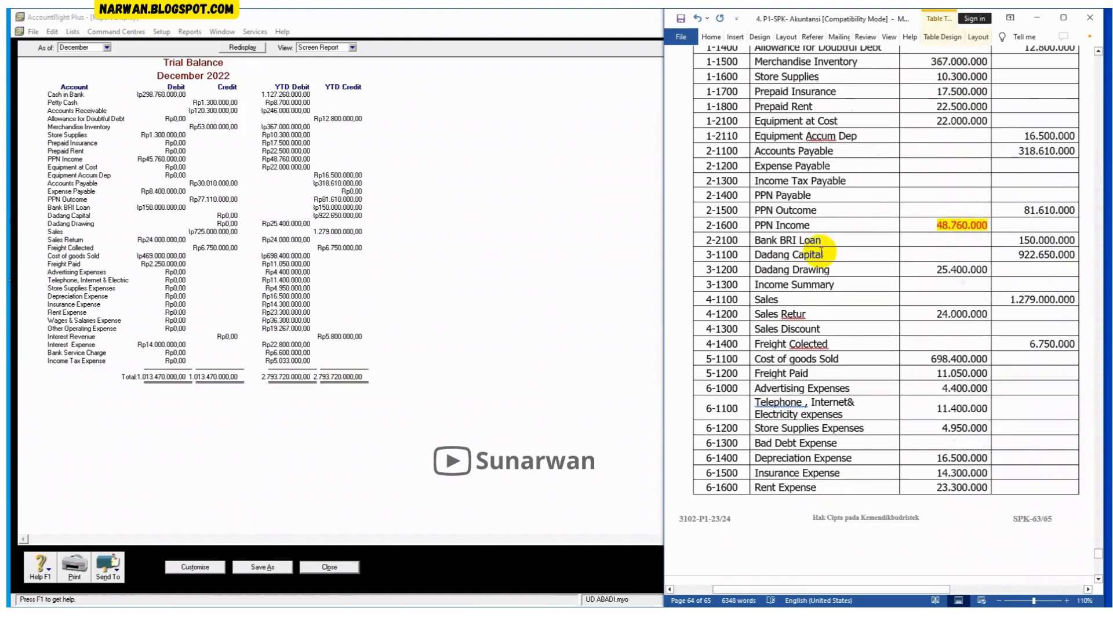
pyautogui.doubleClick(933, 76)
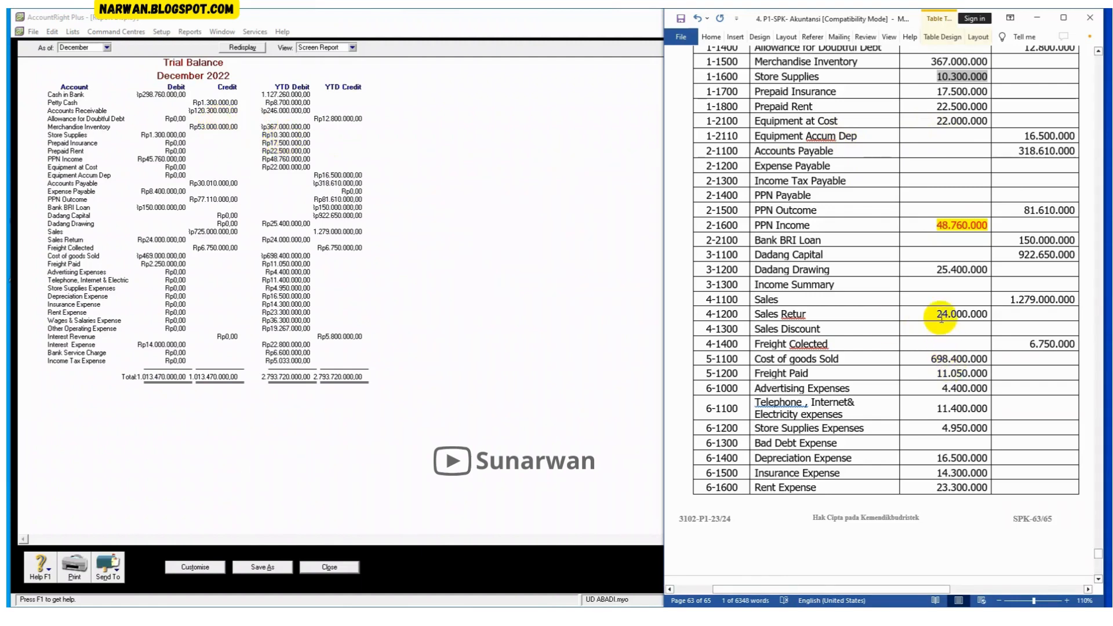
pyautogui.scroll(-8, 941, 316)
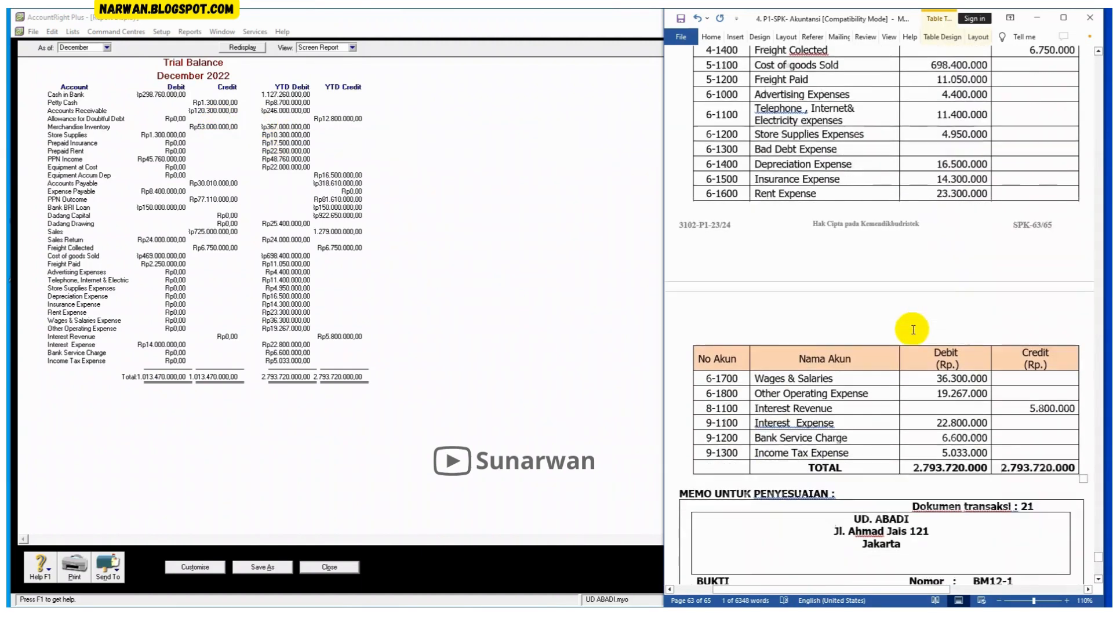
pyautogui.scroll(-5, 913, 330)
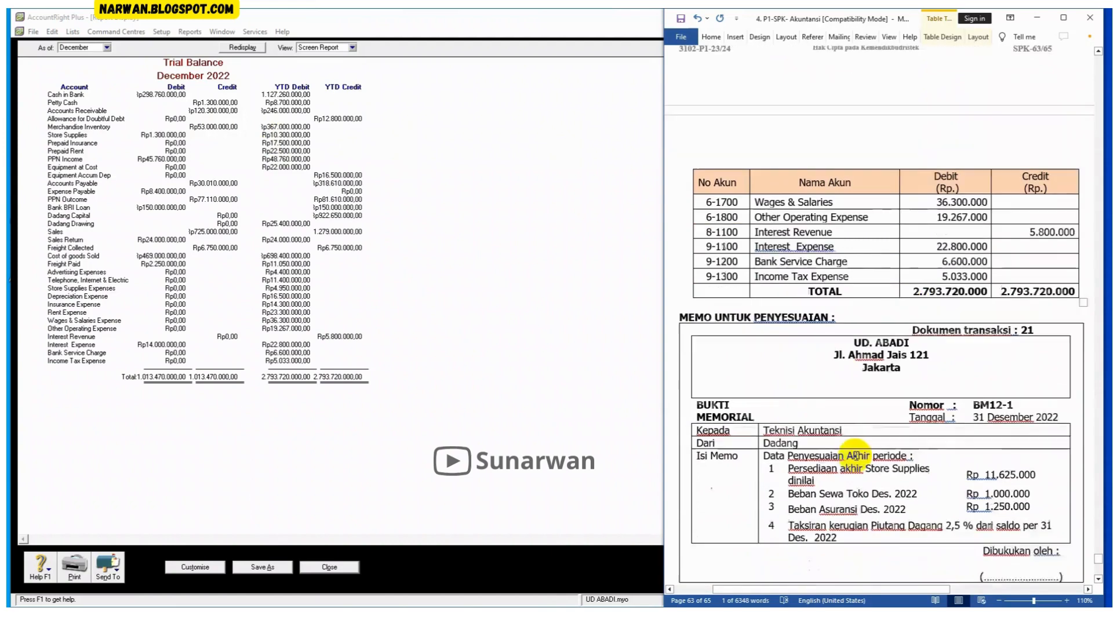
pyautogui.scroll(-3, 858, 455)
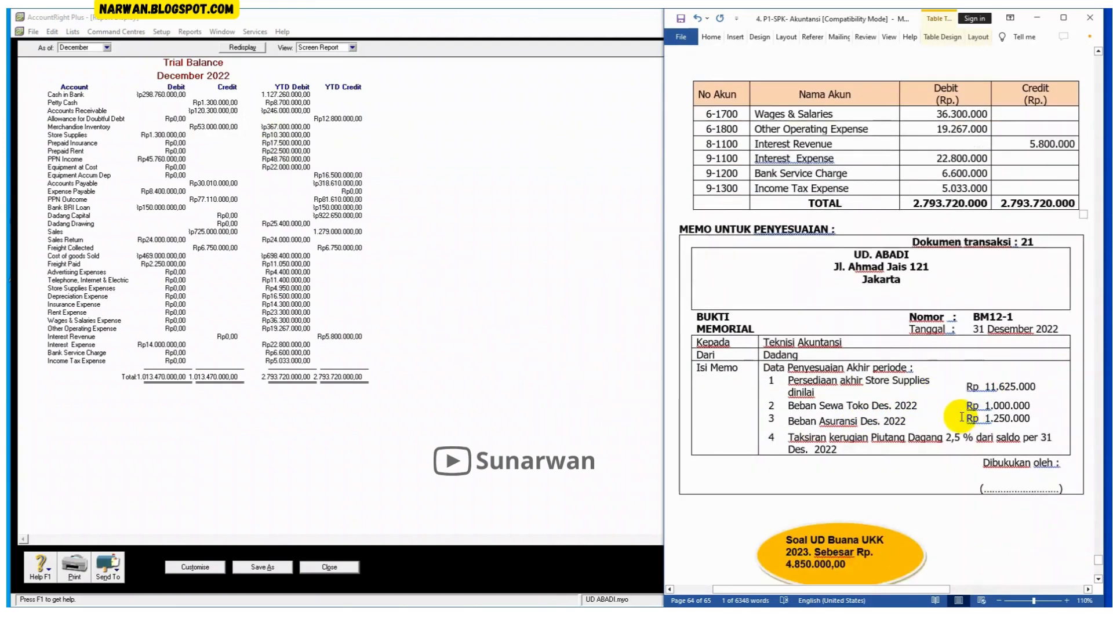
pyautogui.scroll(-2, 961, 416)
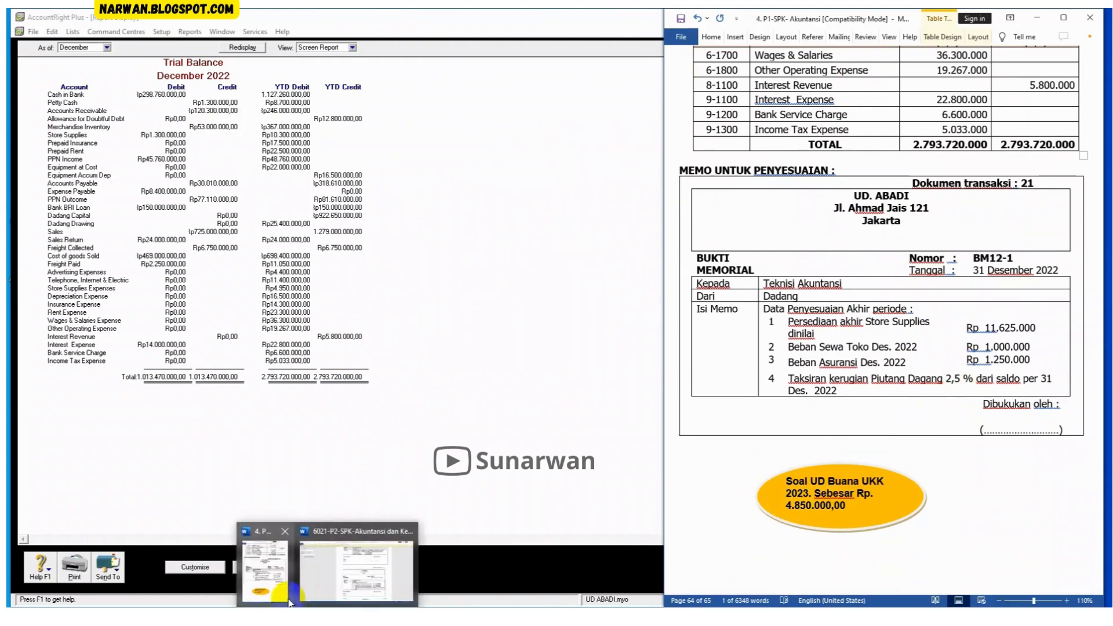
# Switch to the 6021-P2-SPK Word document, check the ending store supplies value in the UD. Buana memo, and return to the UD. Abadi document.
pyautogui.click(355, 578)
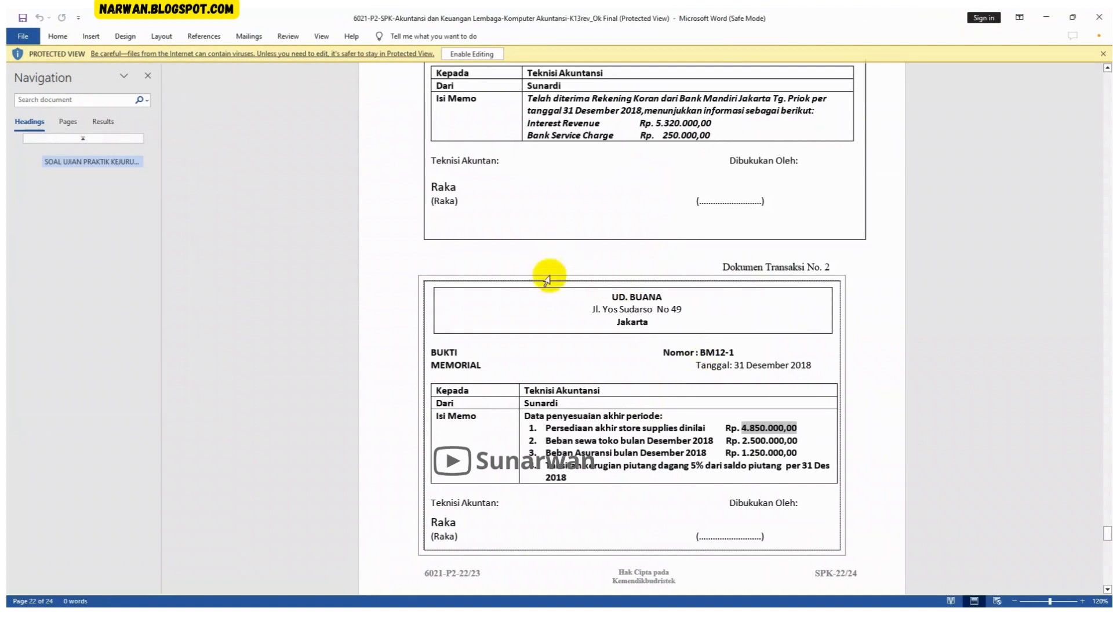
pyautogui.click(742, 428)
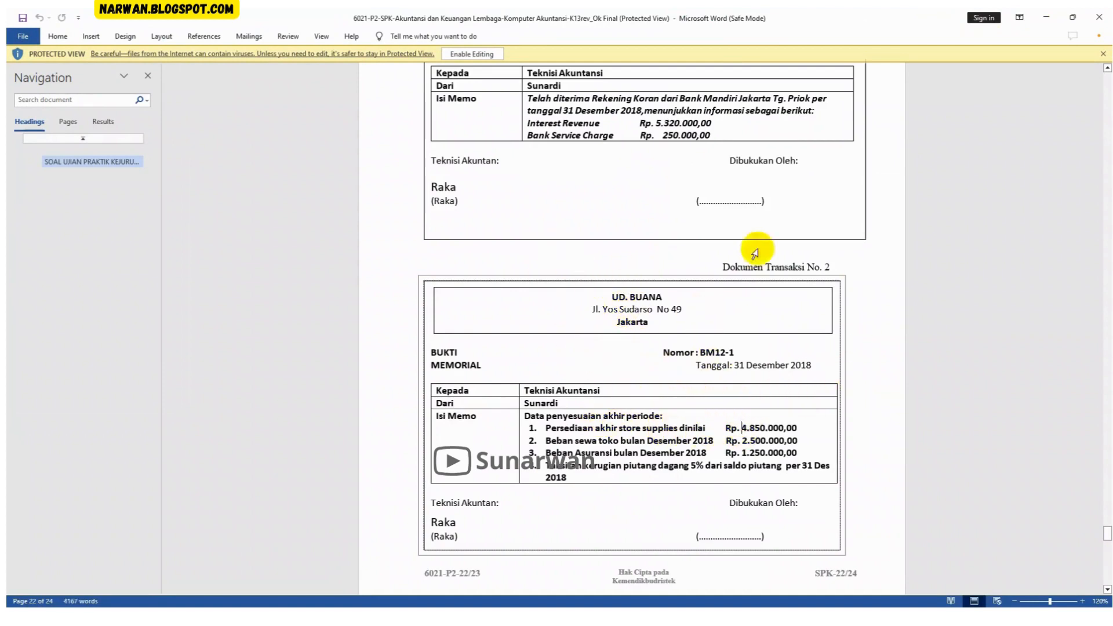
pyautogui.doubleClick(740, 427)
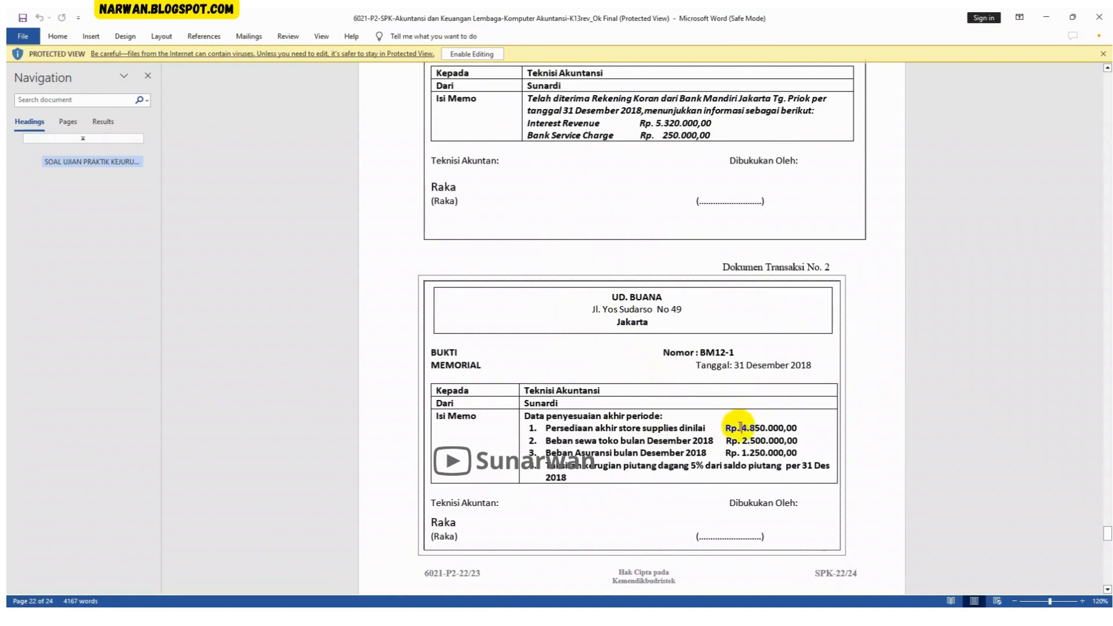
pyautogui.click(1051, 21)
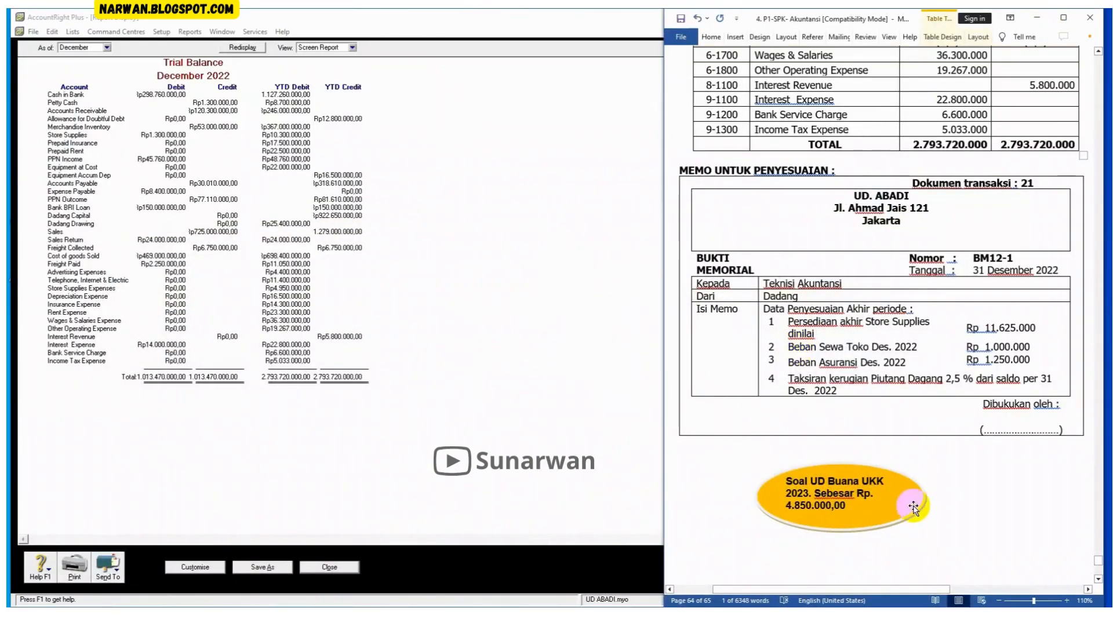
# Replace the ending Store Supplies amount in memo item 1 with 4.850.000.
pyautogui.click(990, 327)
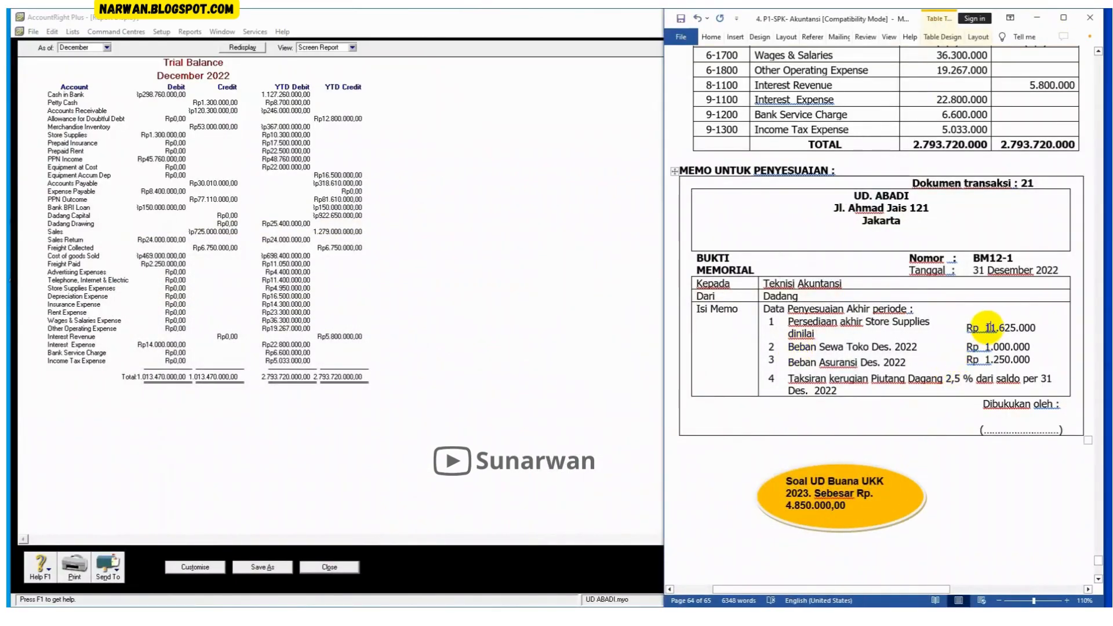
pyautogui.moveTo(986, 327); pyautogui.dragTo(1025, 331)
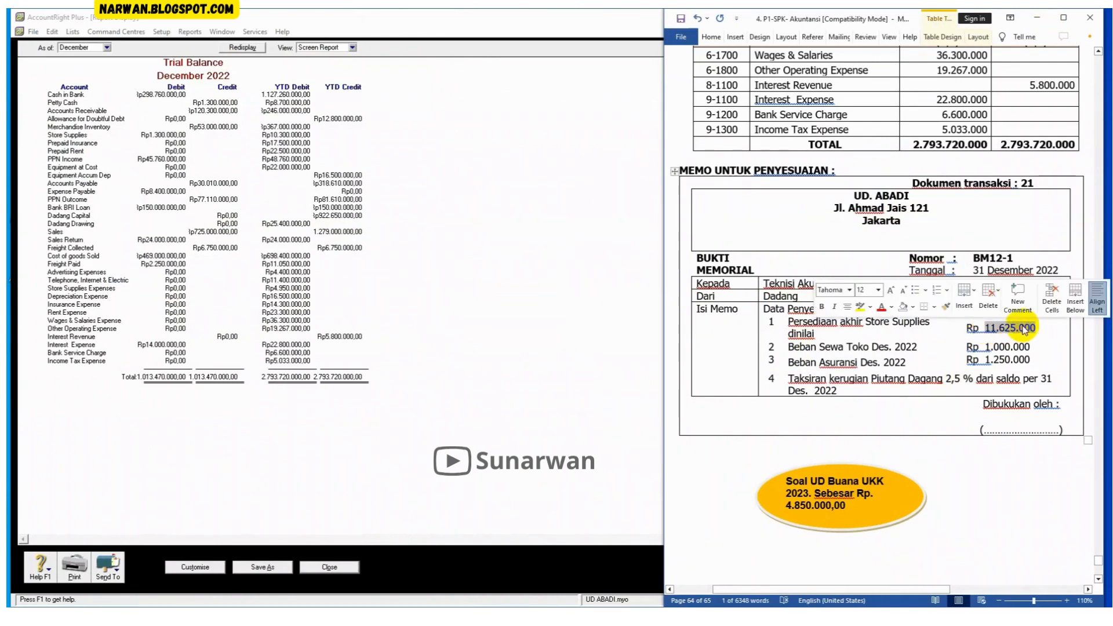
pyautogui.write('4.')
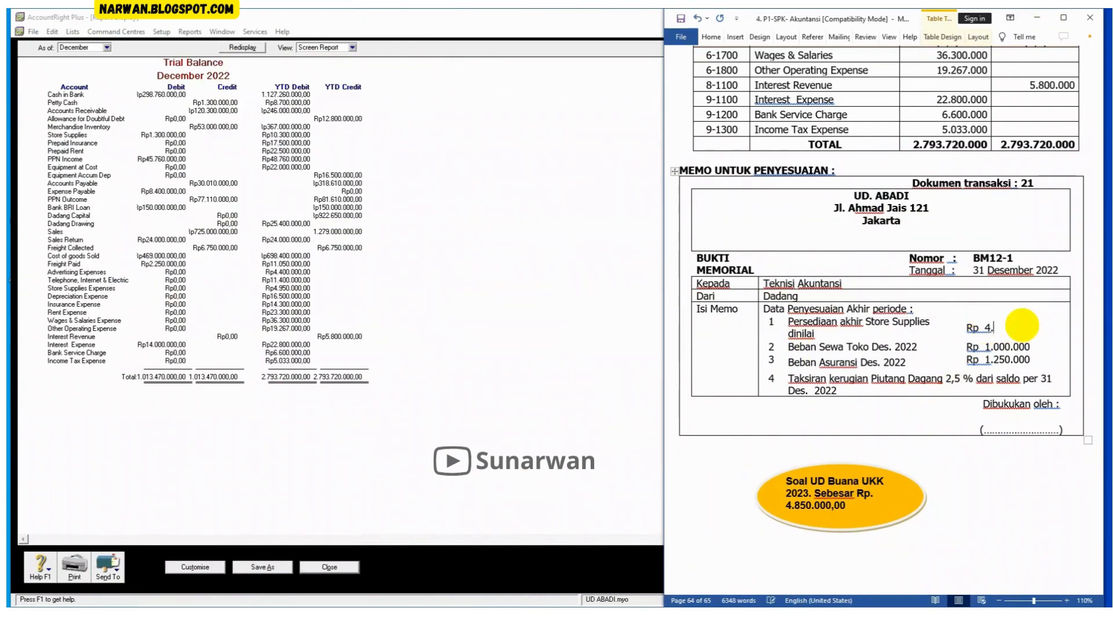
pyautogui.write('850.000')
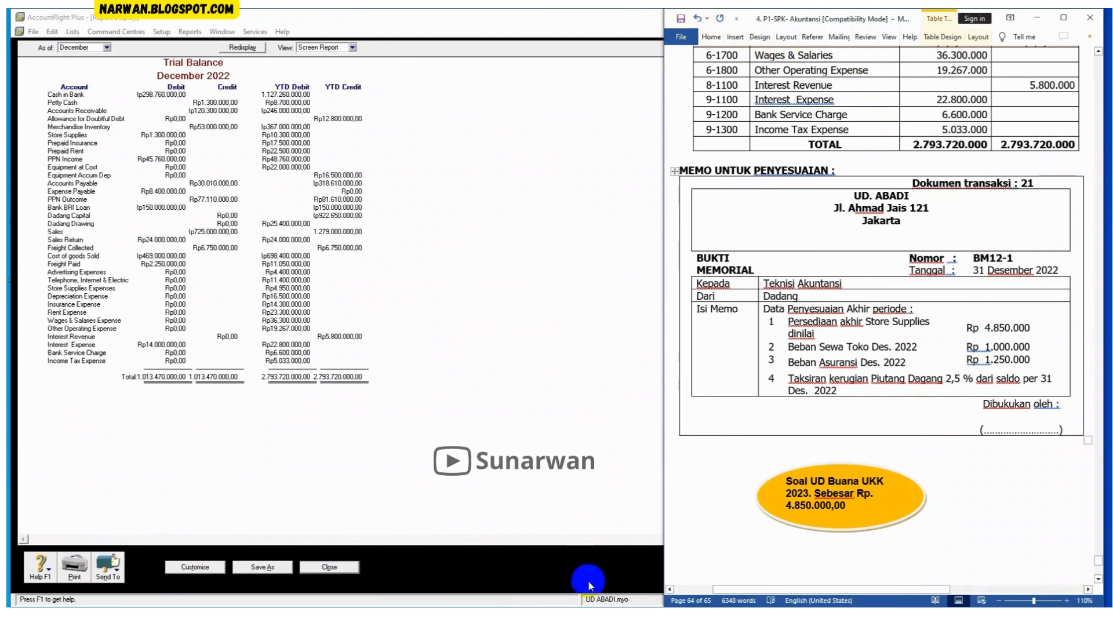
# Format the Store Supplies amount in memo item 1 as red and bold.
pyautogui.click(1009, 332)
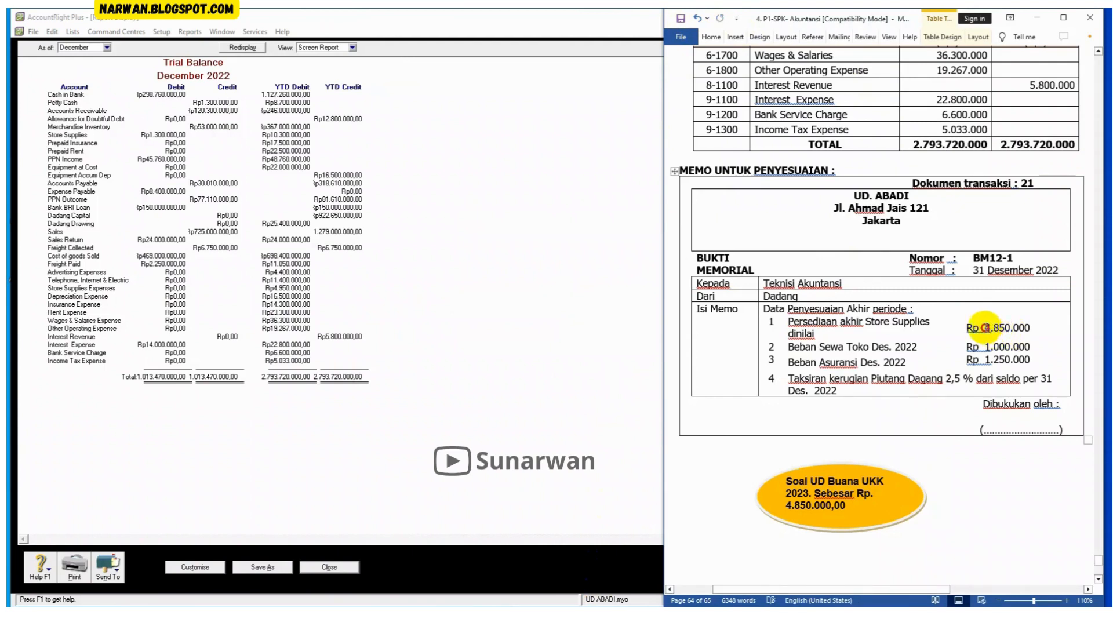
pyautogui.doubleClick(986, 328)
pyautogui.click(710, 36)
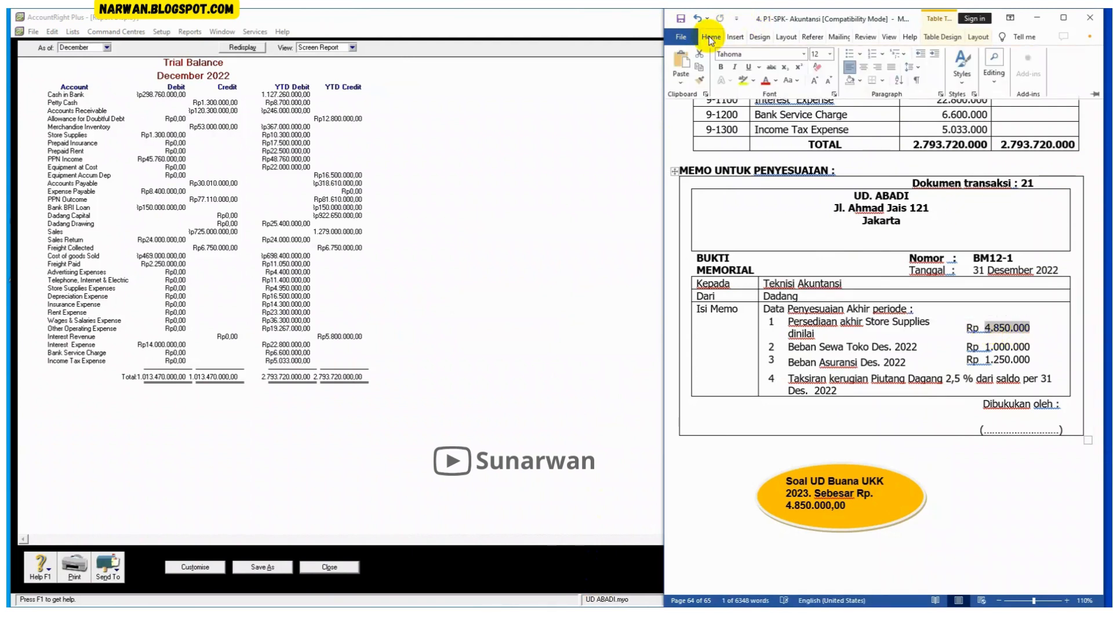
pyautogui.click(766, 81)
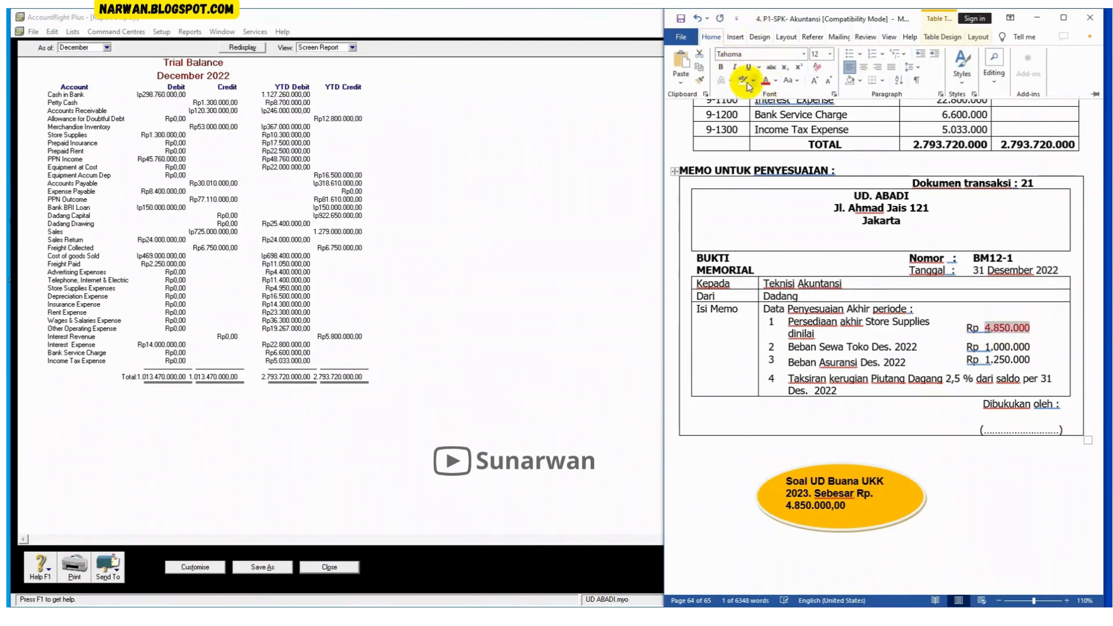
pyautogui.click(721, 67)
pyautogui.click(931, 337)
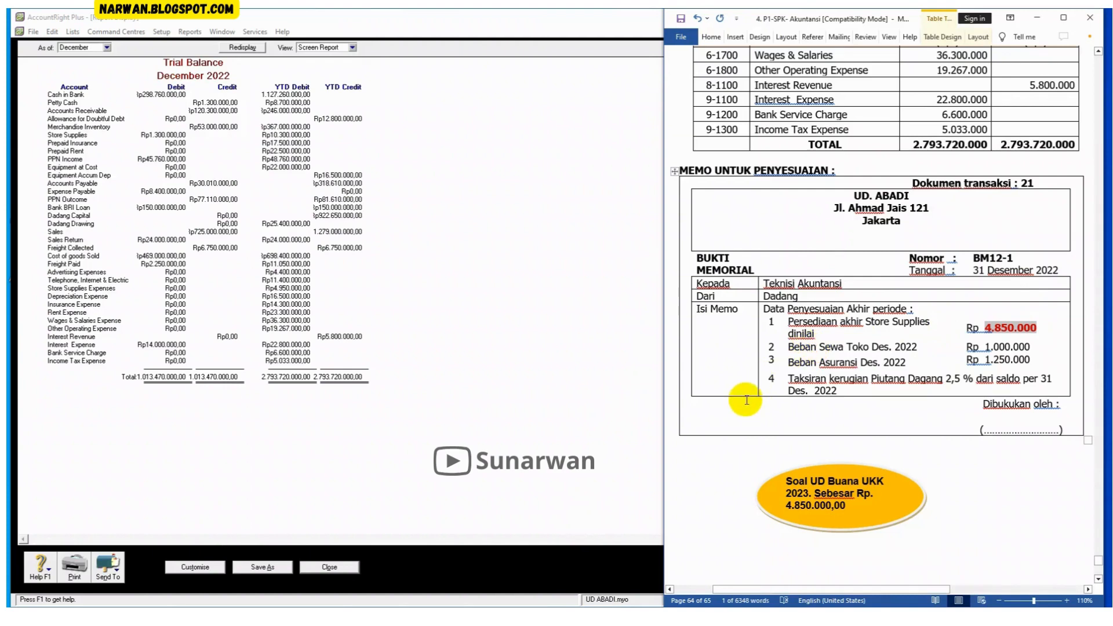
# Bring up Calculator and highlight the Store Supplies debit amount in the Word account table in yellow.
pyautogui.click(612, 616)
pyautogui.scroll(1, 890, 278)
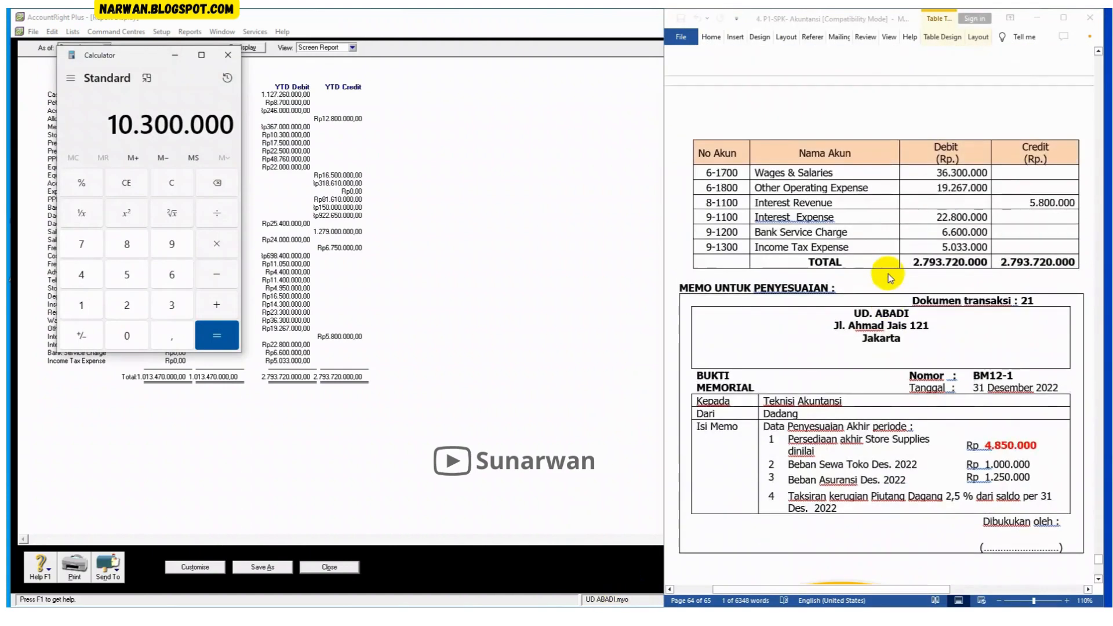
pyautogui.scroll(15, 890, 278)
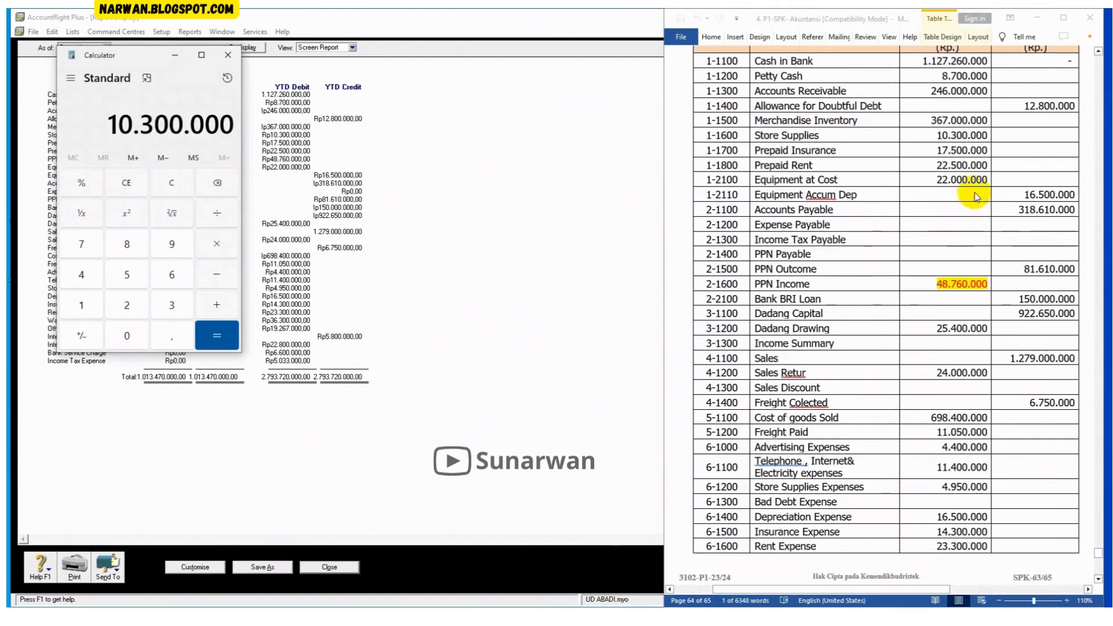
pyautogui.moveTo(935, 135); pyautogui.dragTo(989, 135)
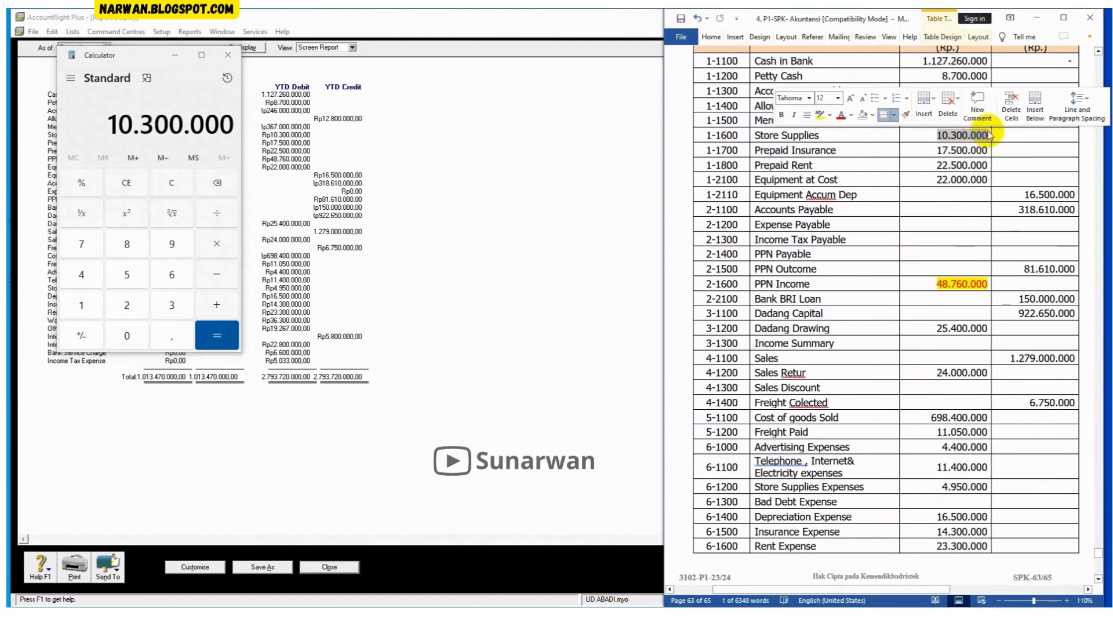
pyautogui.click(817, 113)
pyautogui.click(854, 179)
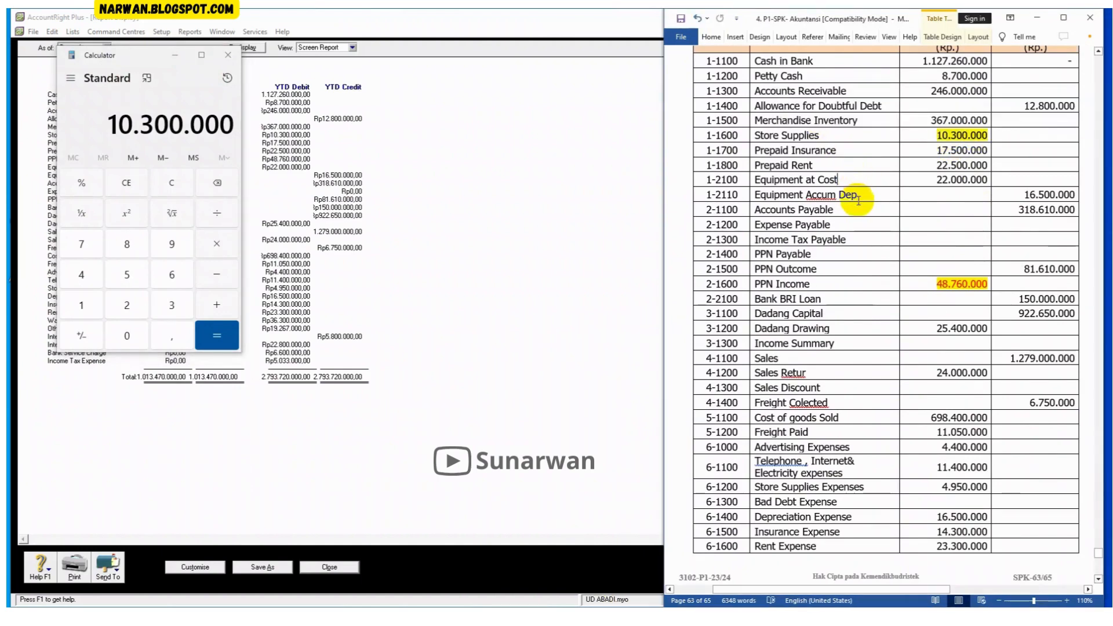
# Calculate the store supplies used by subtracting the memo's 4.850.000 from 10.300.000 in Calculator.
pyautogui.scroll(-12, 858, 200)
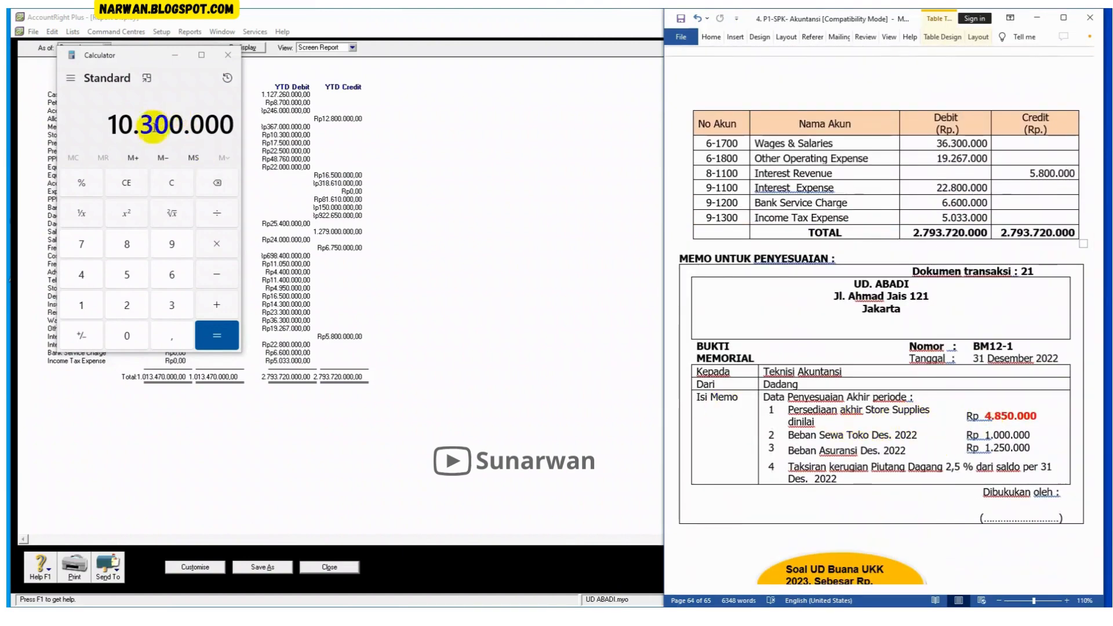
pyautogui.click(218, 275)
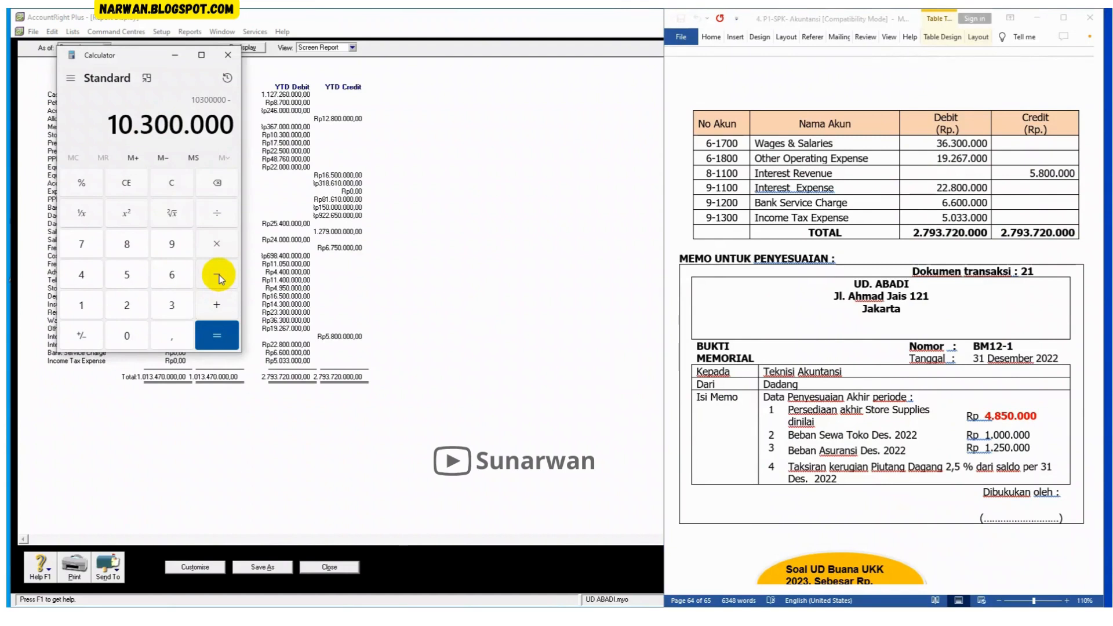
pyautogui.write('4850000')
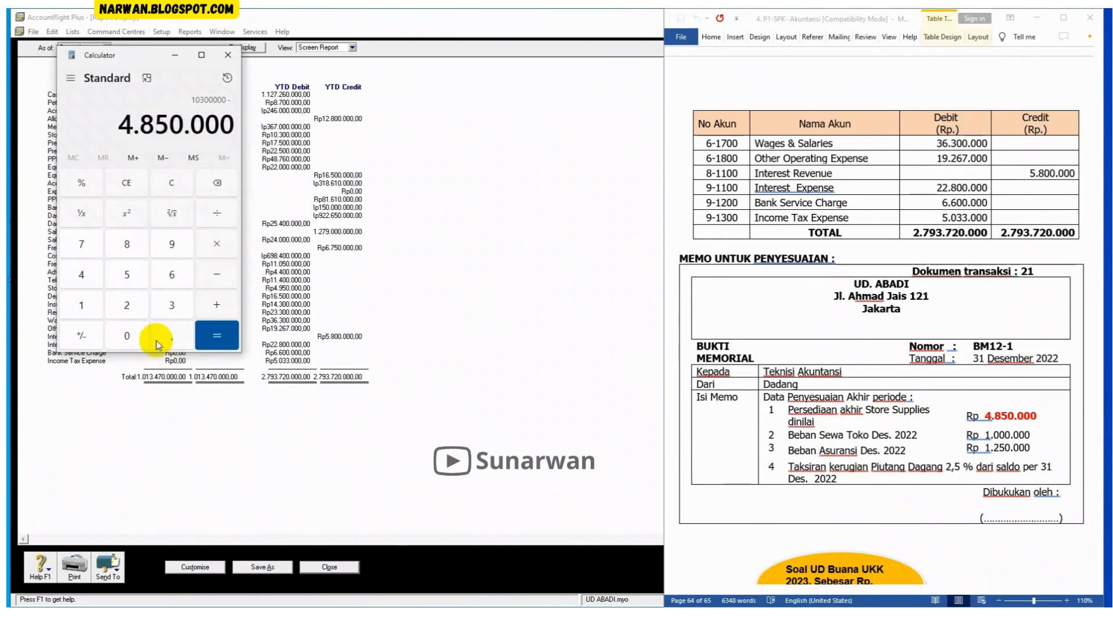
pyautogui.click(212, 330)
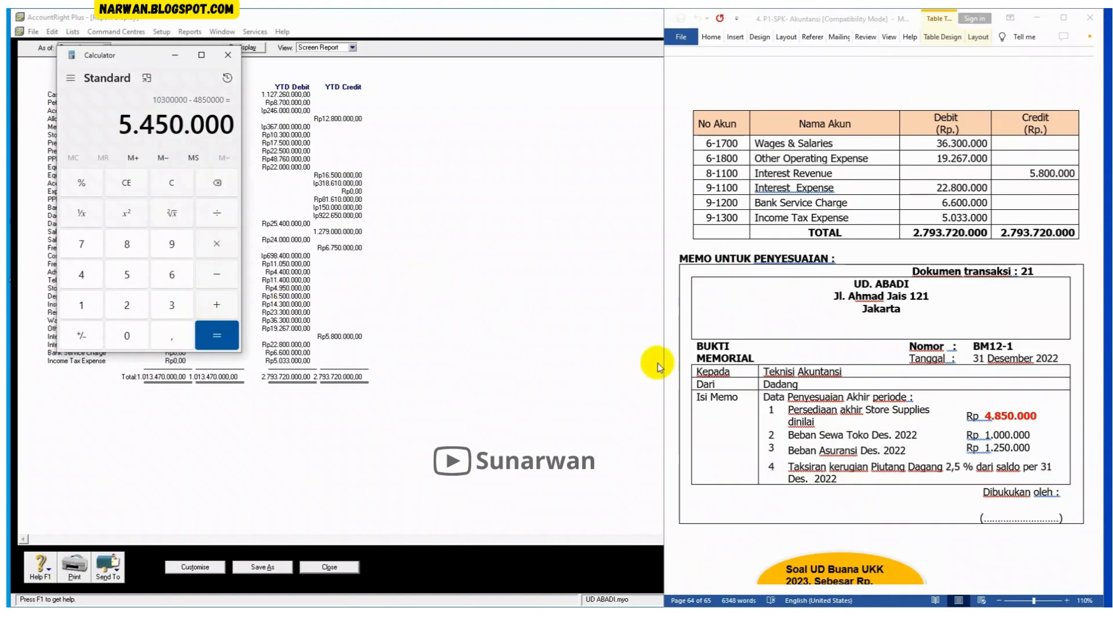
# Close the AccountRight reports and start general journal entry BM12-1 dated 31/12/2022 with the memo PENYESUAIAN.
pyautogui.click(329, 567)
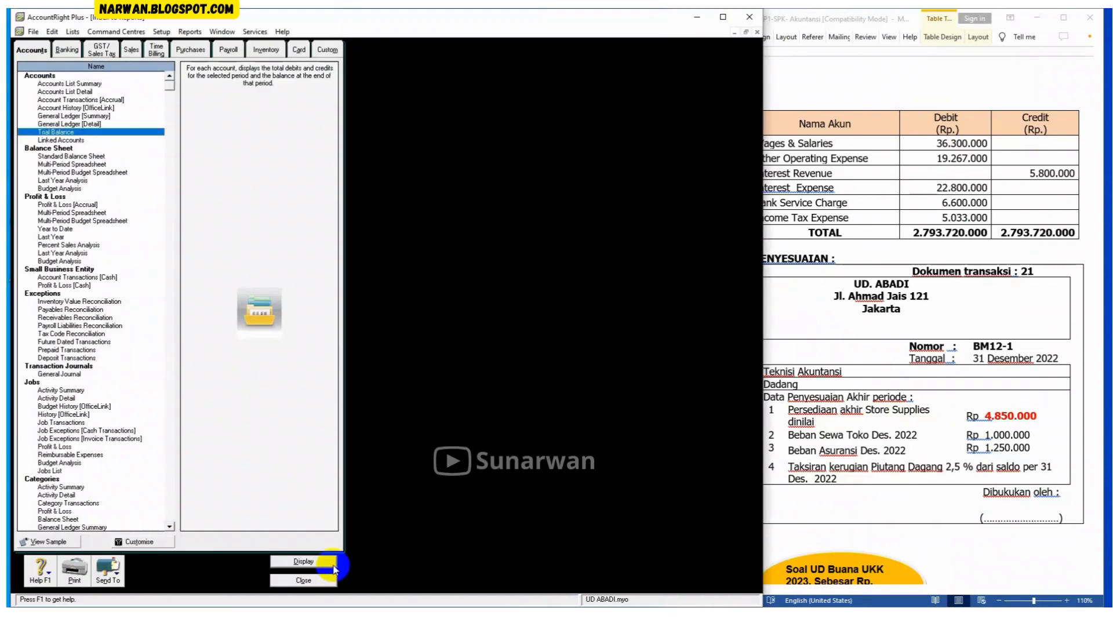
pyautogui.click(308, 579)
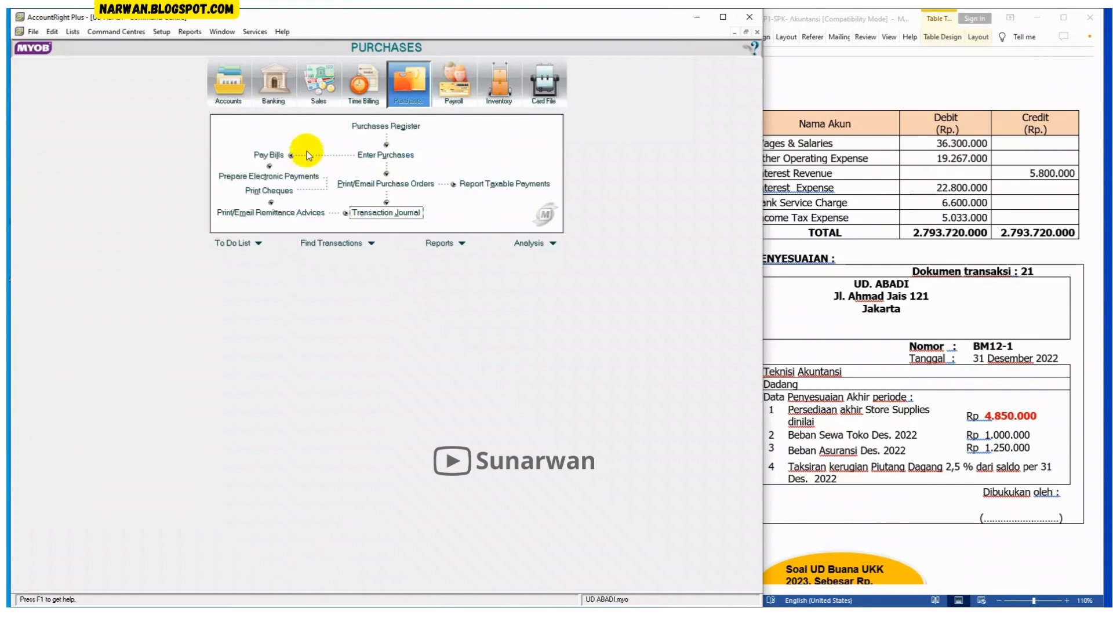
pyautogui.click(229, 80)
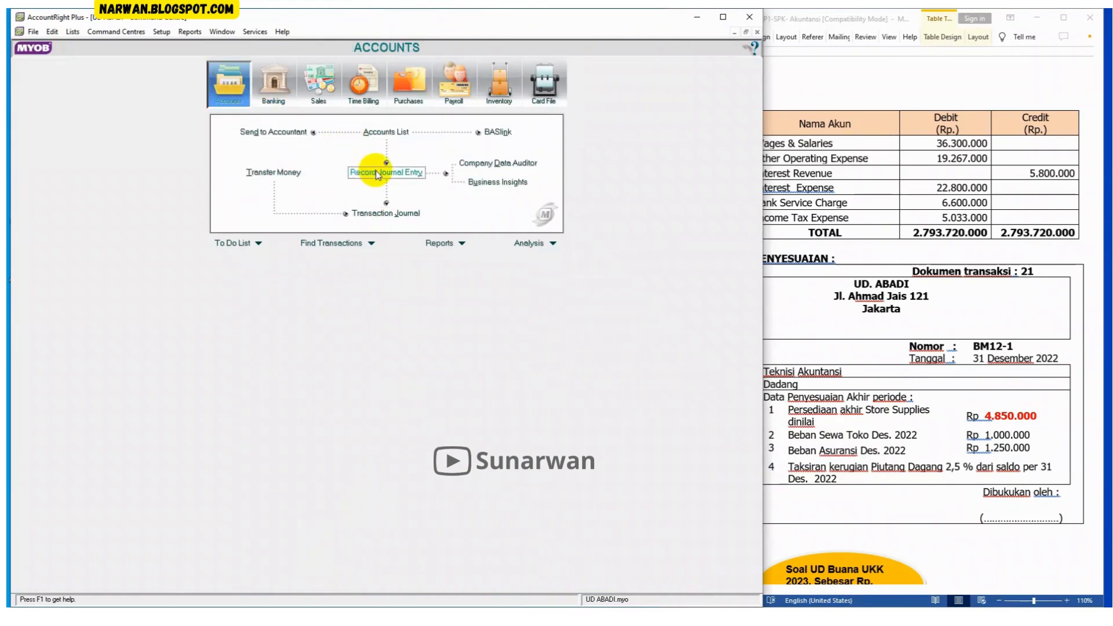
pyautogui.click(376, 171)
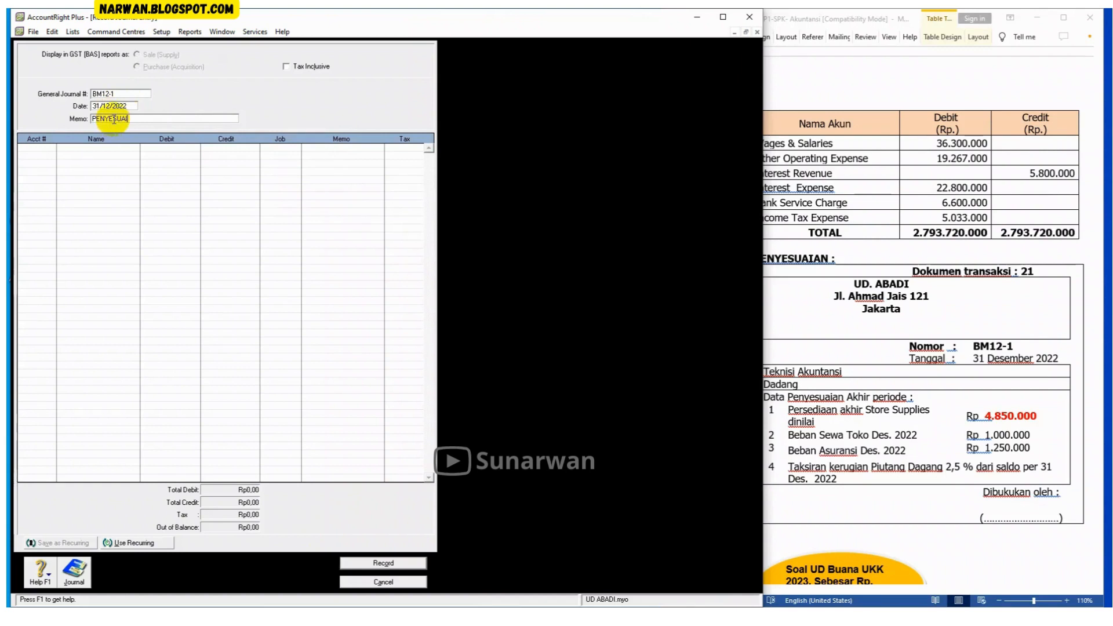
# Add a journal line for account 6-1200 Store Supplies Expenses with the calculated debit of Rp5.450.000.
pyautogui.click(50, 152)
pyautogui.click(52, 149)
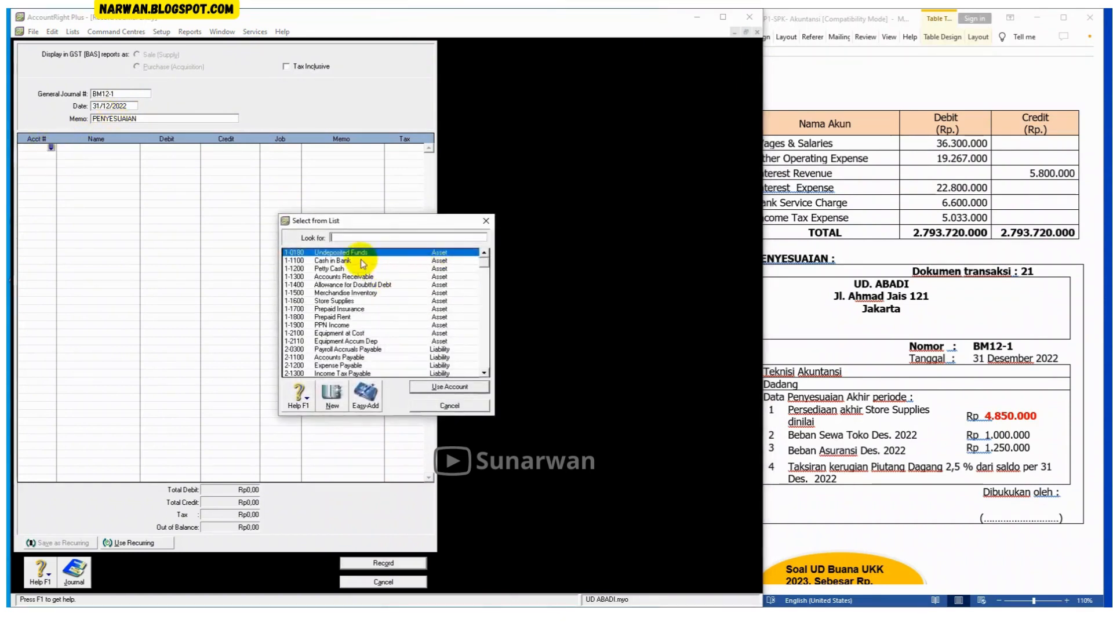
pyautogui.scroll(-2, 347, 312)
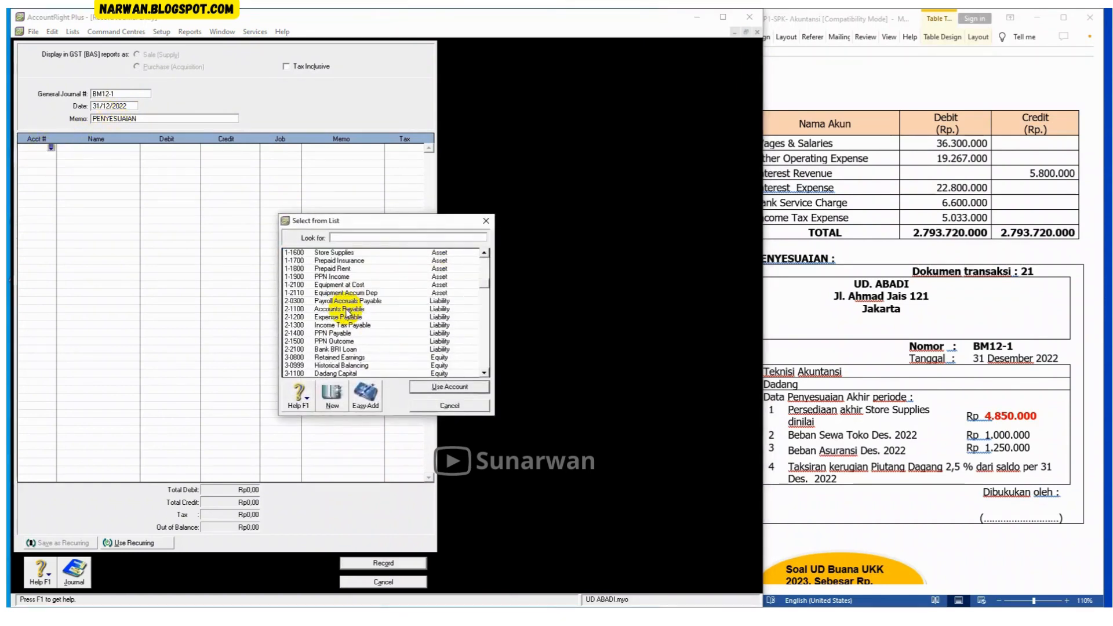
pyautogui.scroll(-6, 348, 313)
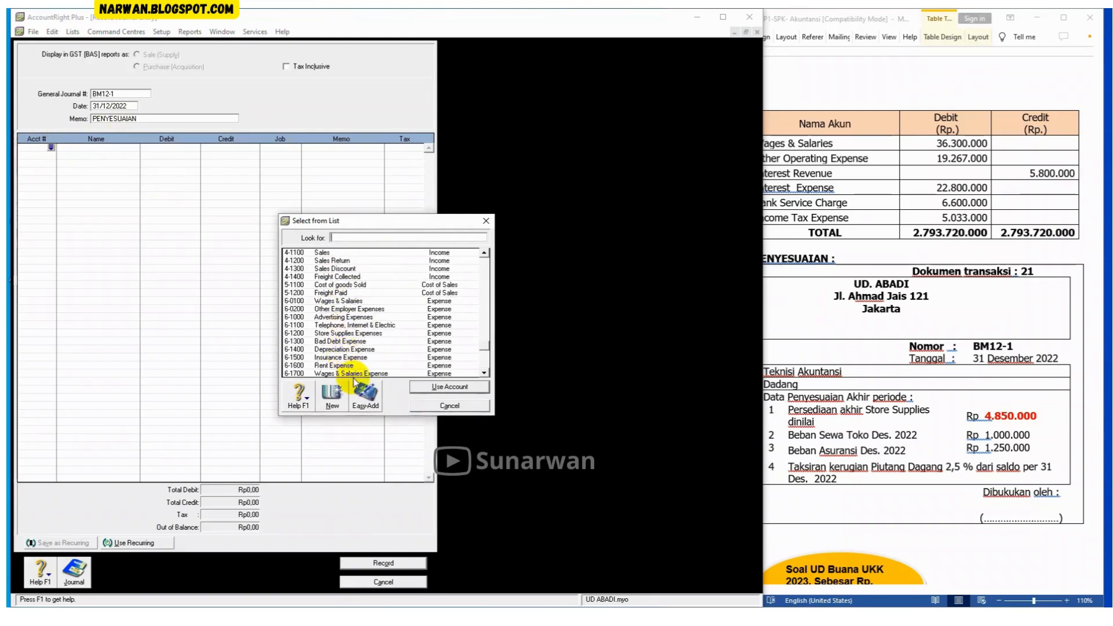
pyautogui.doubleClick(340, 334)
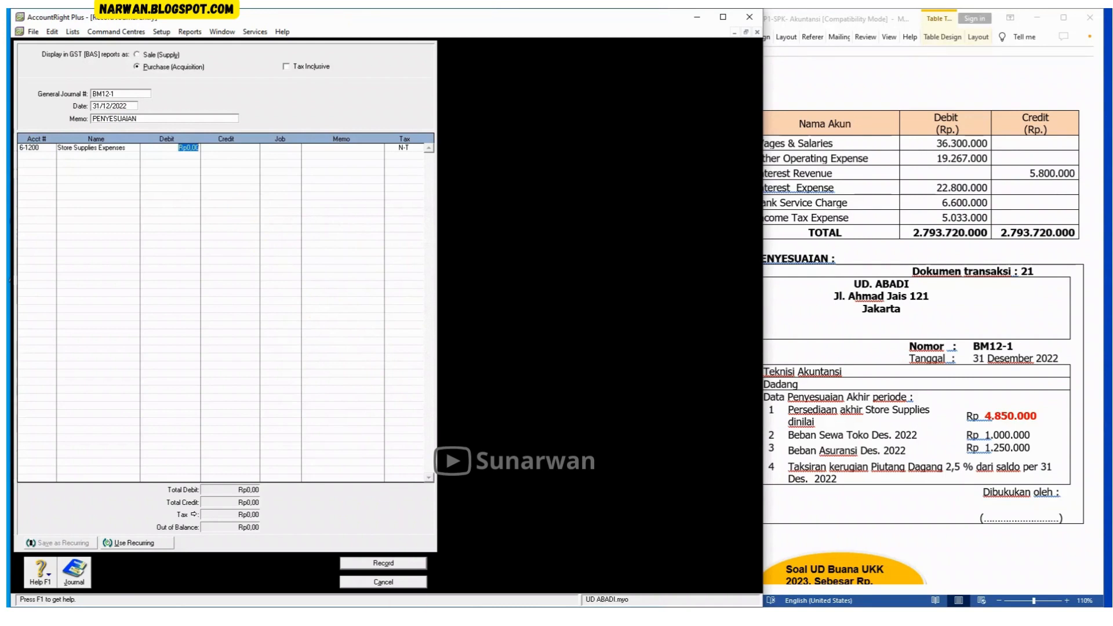
pyautogui.hotkey('alt', 'Tab')
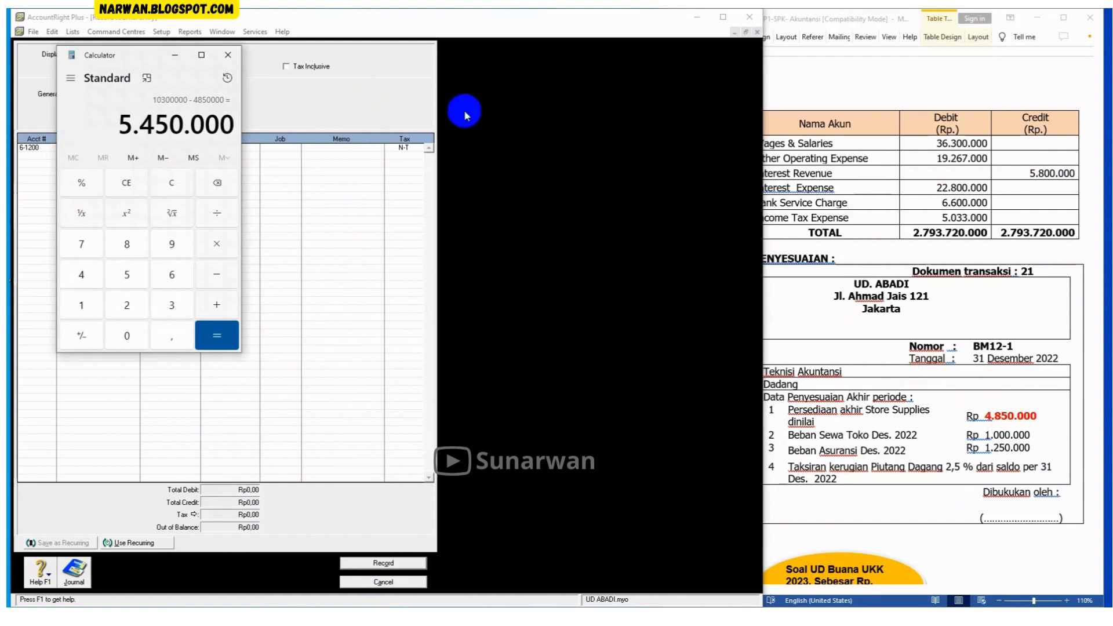
pyautogui.click(380, 113)
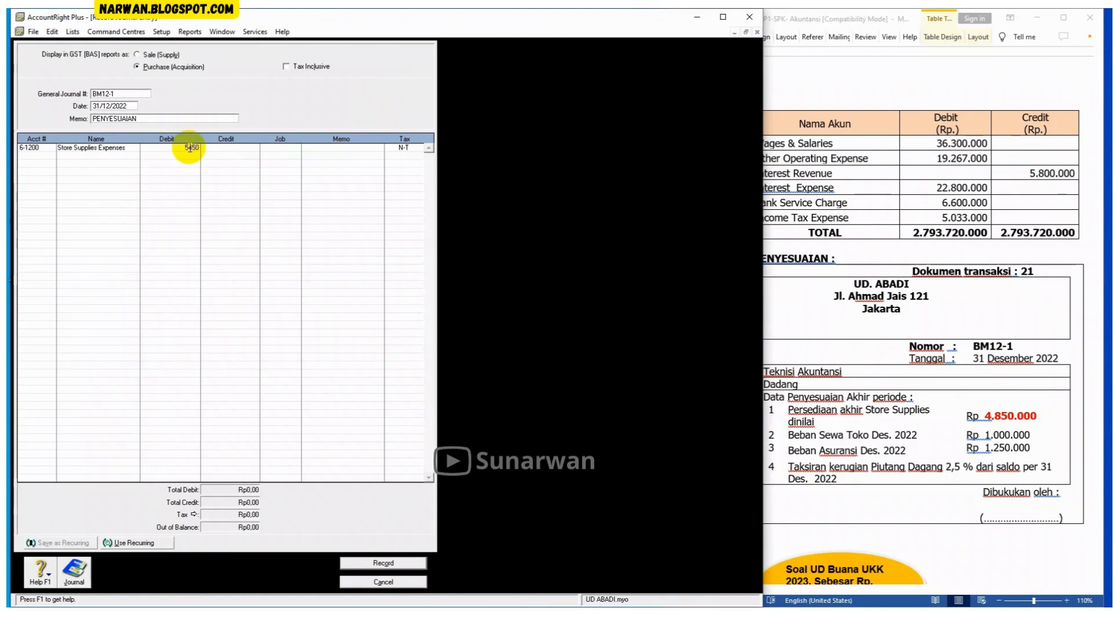
pyautogui.write('5450000')
pyautogui.press('Tab')
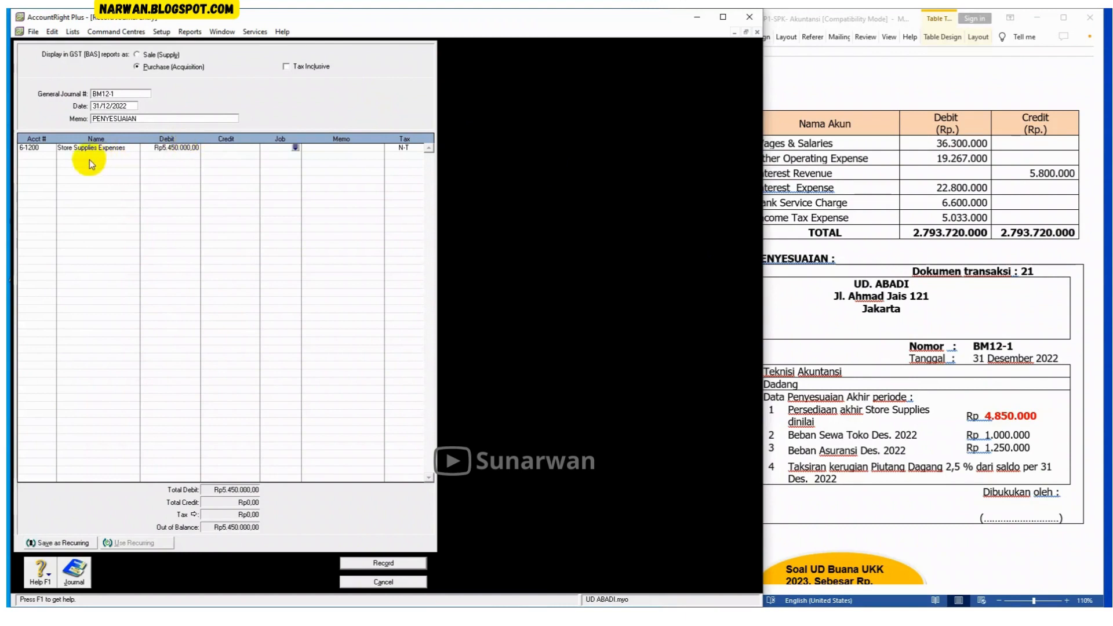
# Add a journal line crediting account 1-1600 Store Supplies with Rp5.450.000.
pyautogui.click(43, 156)
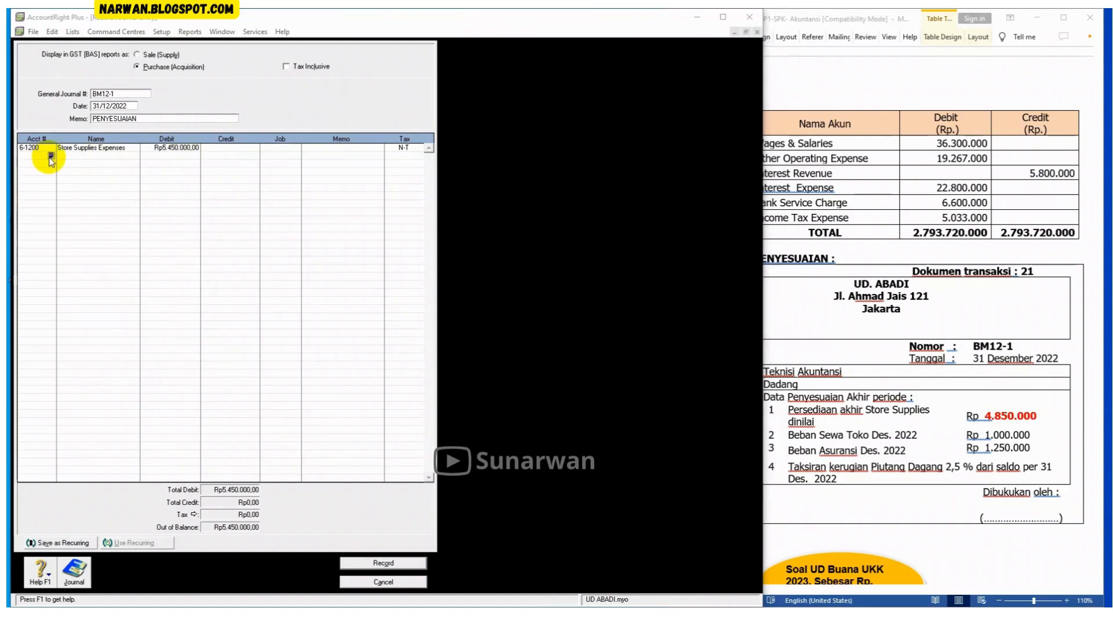
pyautogui.click(51, 155)
pyautogui.doubleClick(342, 301)
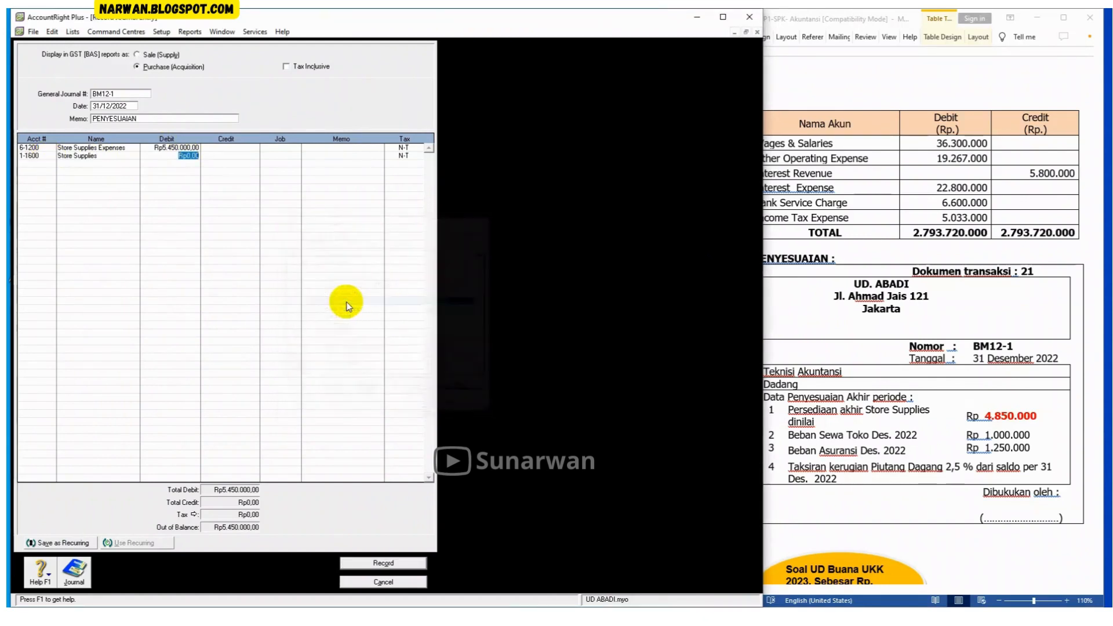
pyautogui.press('Tab')
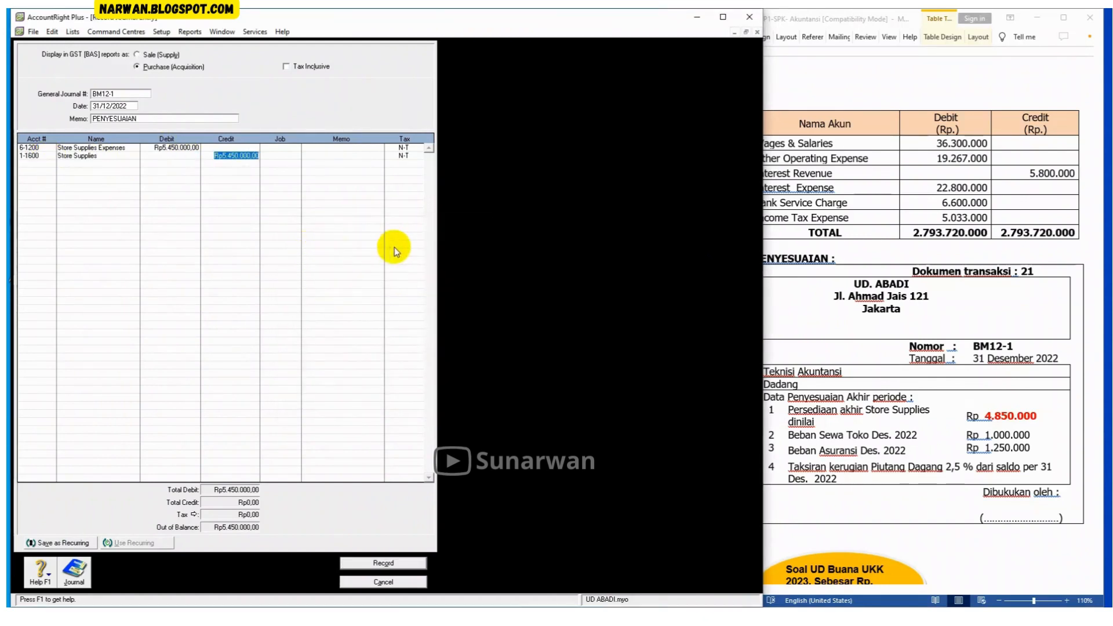
# Add a journal line debiting account 6-1600 Rent Expense with Rp1.000.000.
pyautogui.click(41, 163)
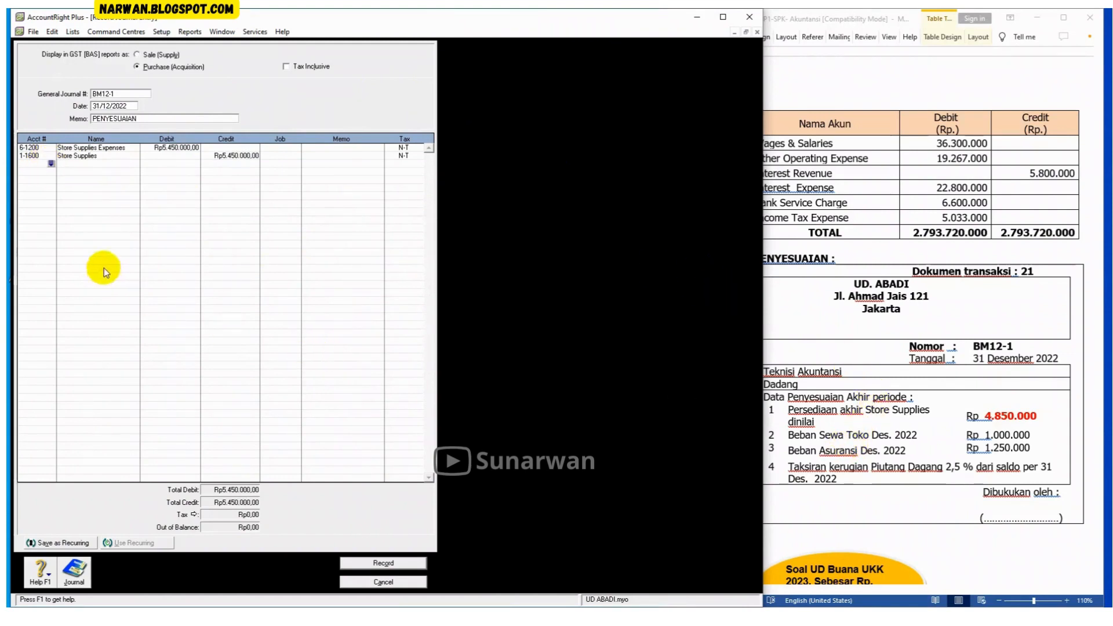
pyautogui.click(51, 165)
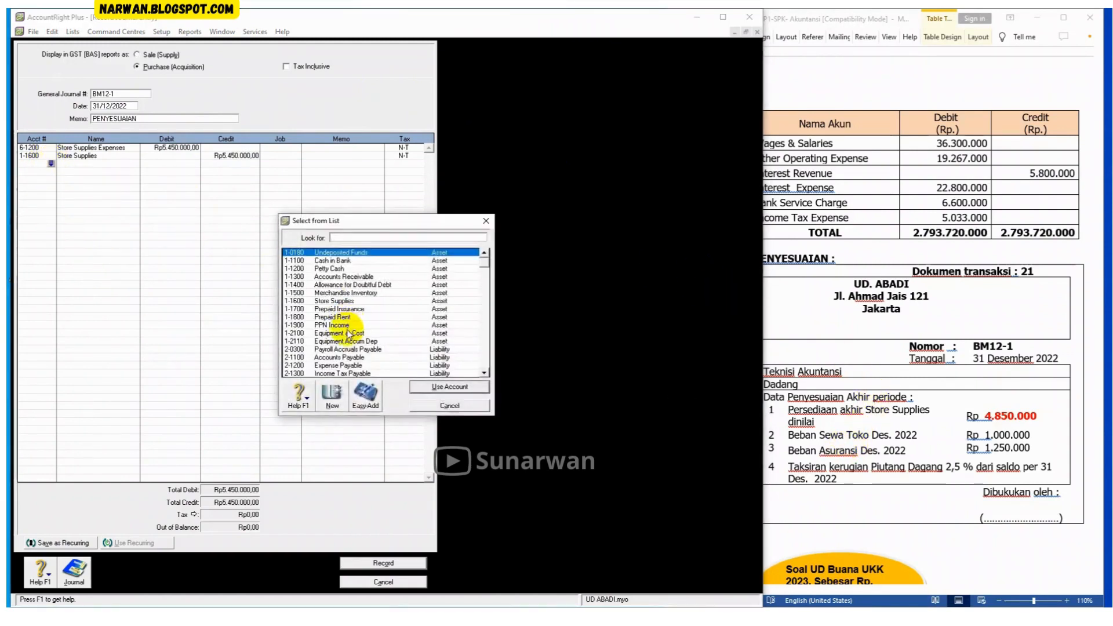
pyautogui.scroll(-5, 339, 349)
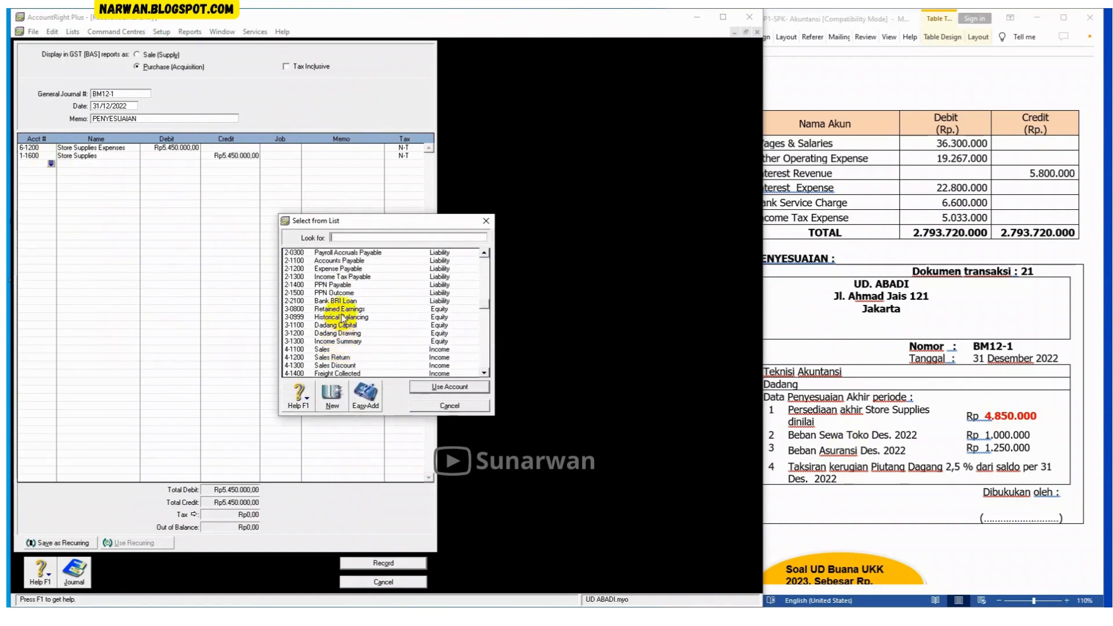
pyautogui.scroll(-4, 342, 353)
pyautogui.scroll(-1, 346, 363)
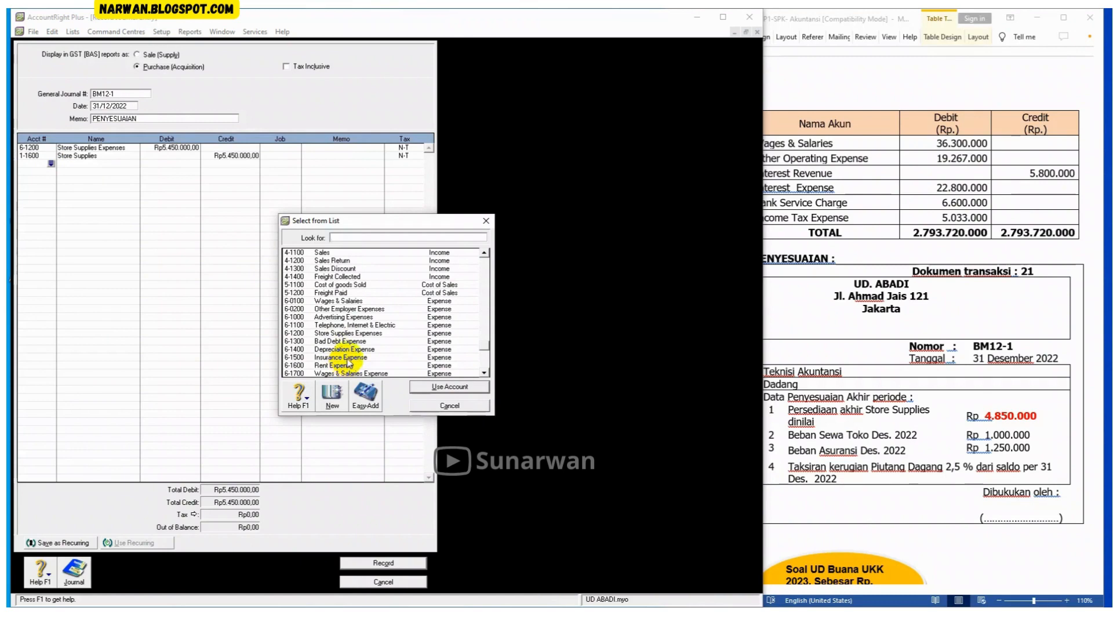
pyautogui.doubleClick(347, 357)
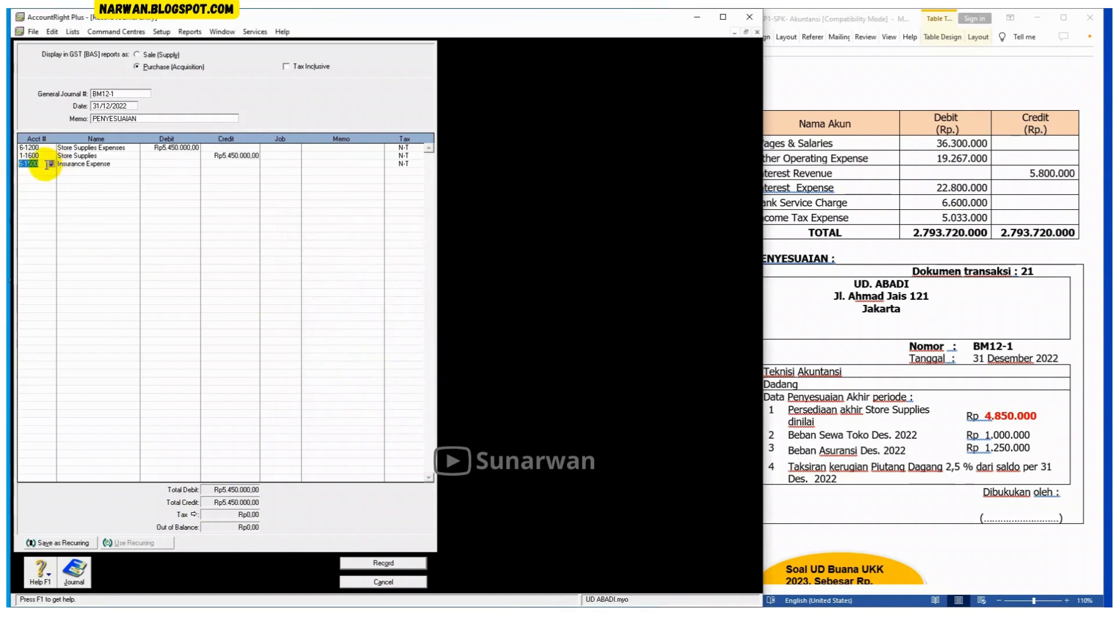
pyautogui.click(52, 164)
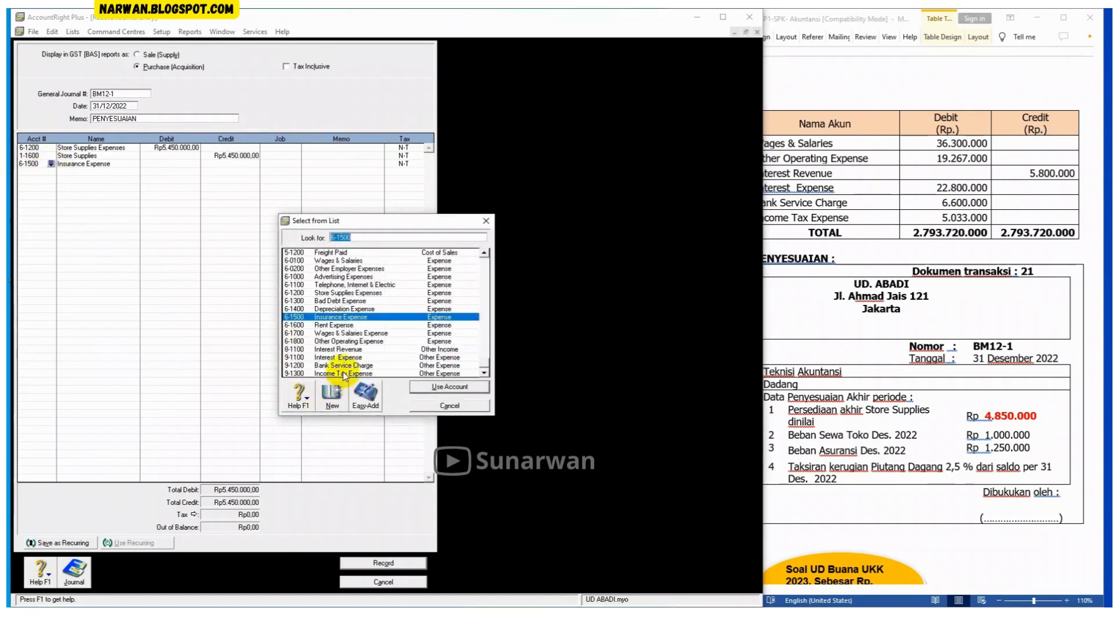
pyautogui.doubleClick(333, 325)
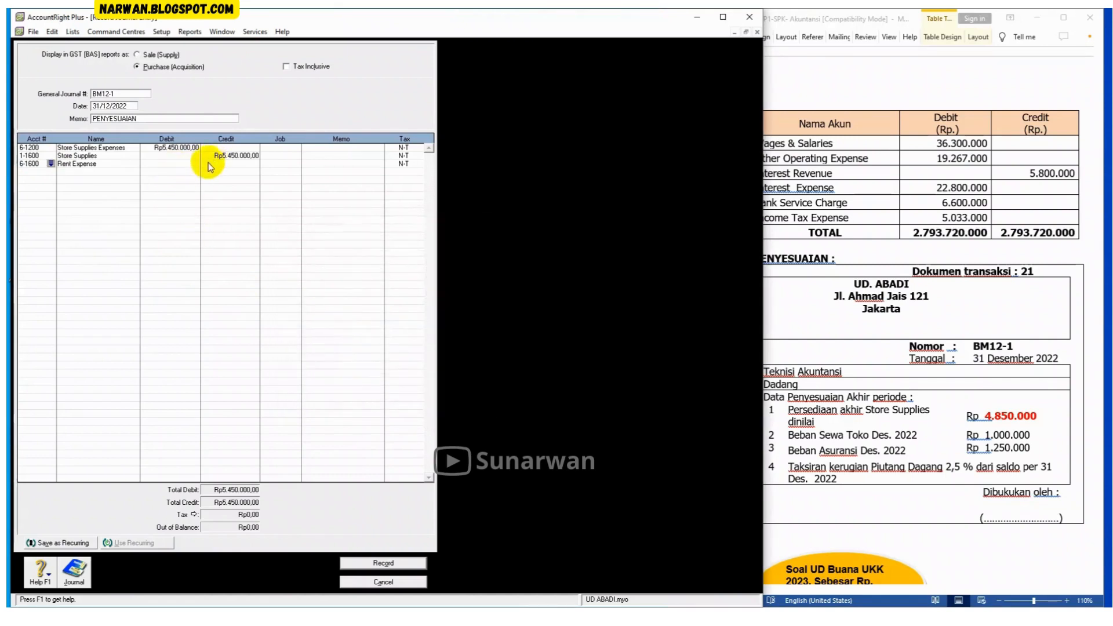
pyautogui.click(171, 164)
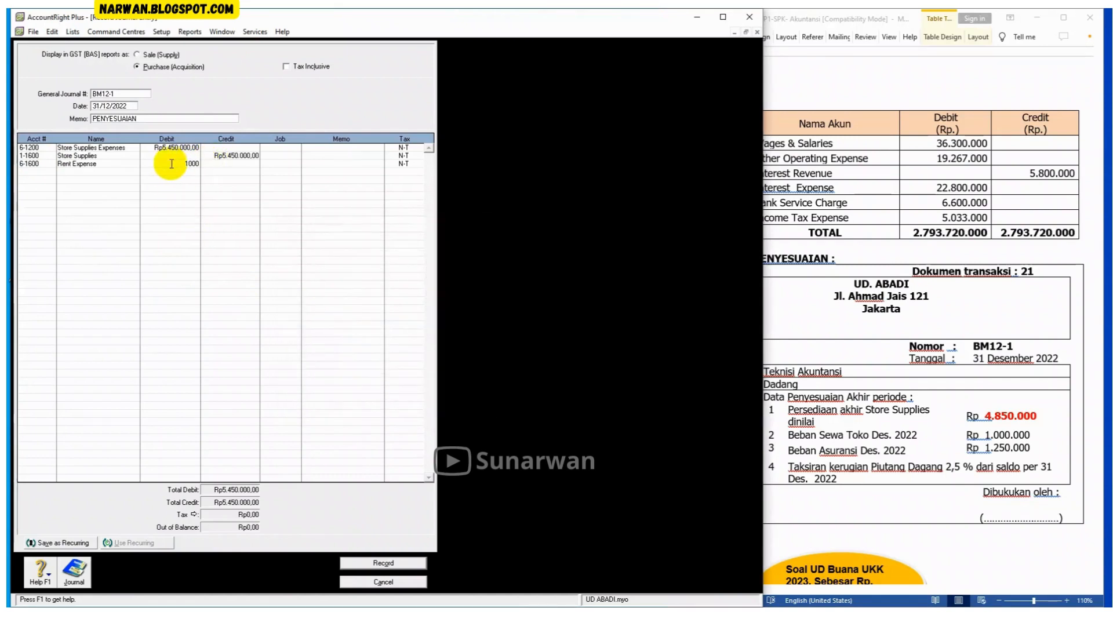
pyautogui.write('1.000.000')
pyautogui.press('Tab')
# Add a journal line crediting account 1-1800 Prepaid Rent with Rp1.000.000.
pyautogui.click(45, 172)
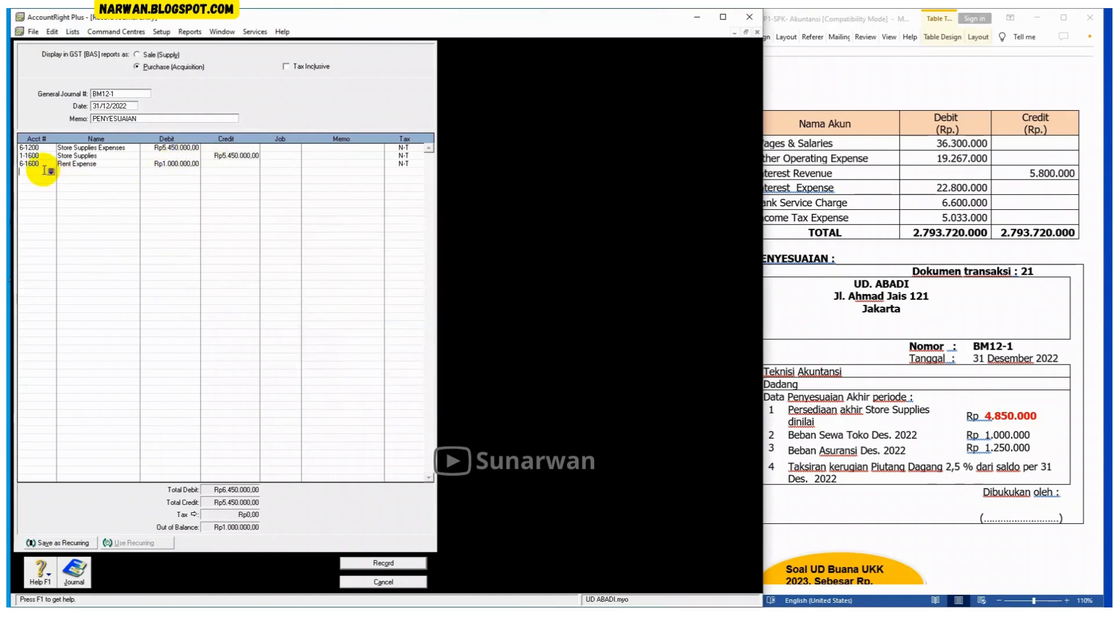
pyautogui.click(51, 173)
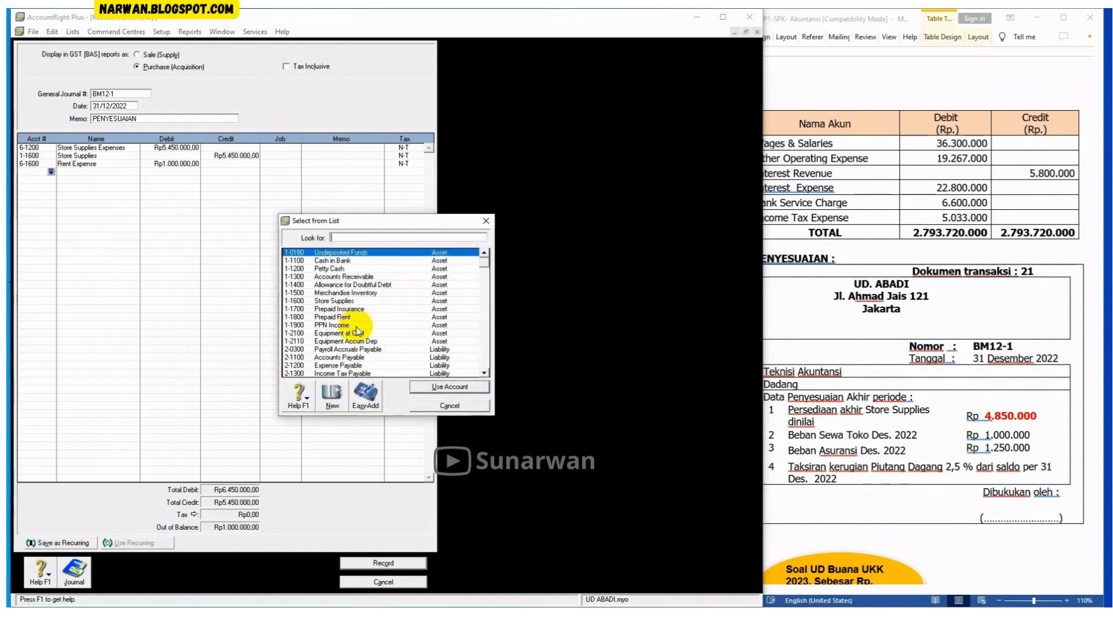
pyautogui.doubleClick(345, 318)
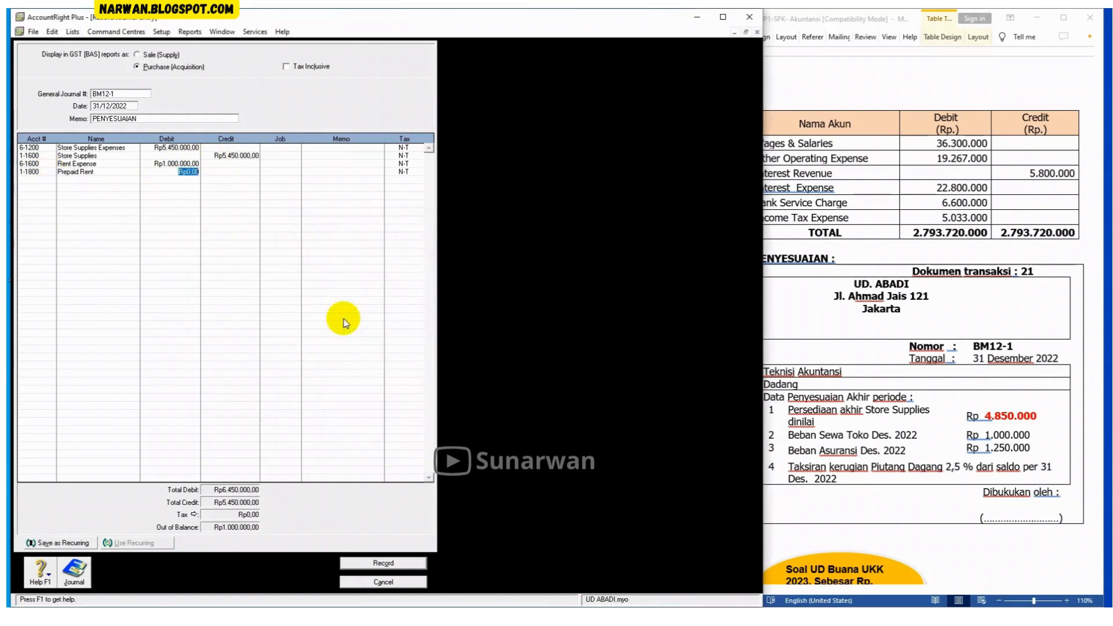
# Add a journal line debiting account 6-1500 Insurance Expense with Rp1.250.000.
pyautogui.click(52, 182)
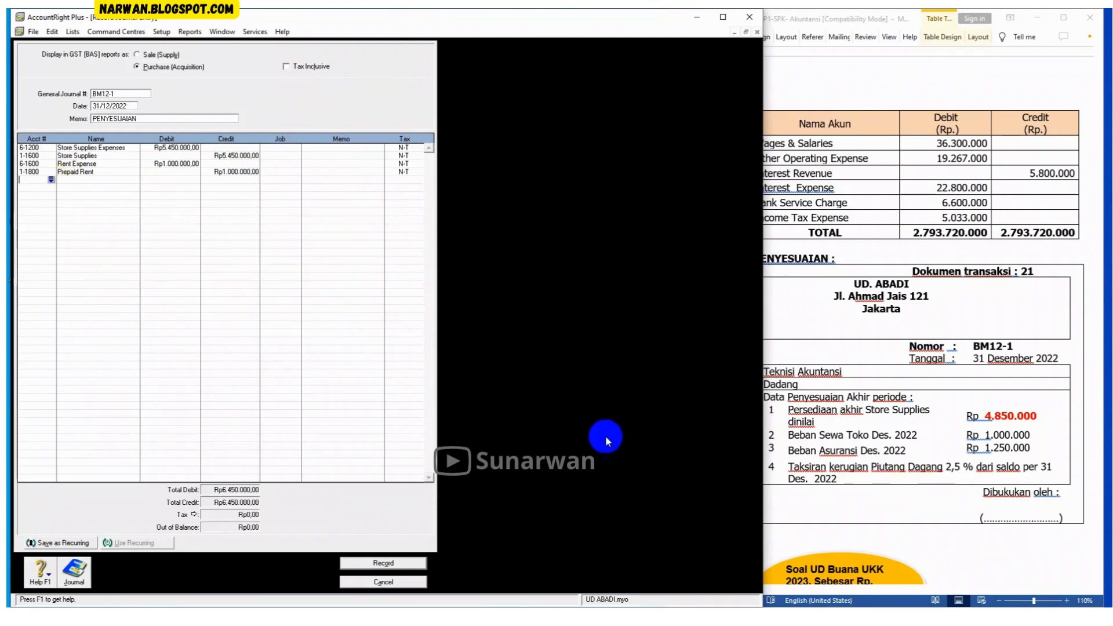
pyautogui.click(51, 183)
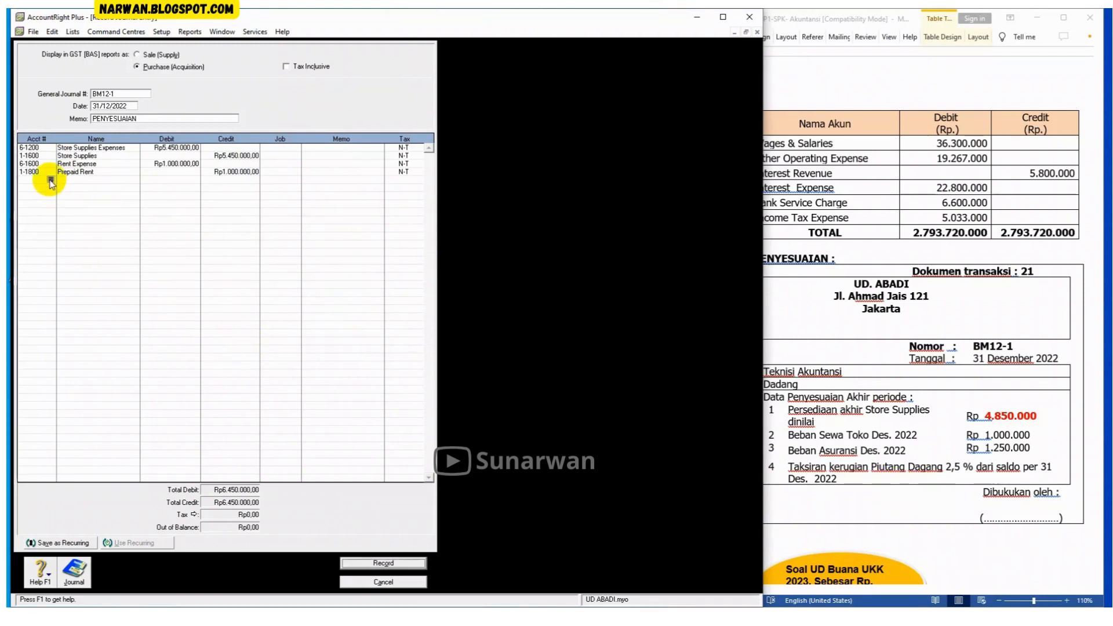
pyautogui.scroll(-3, 340, 366)
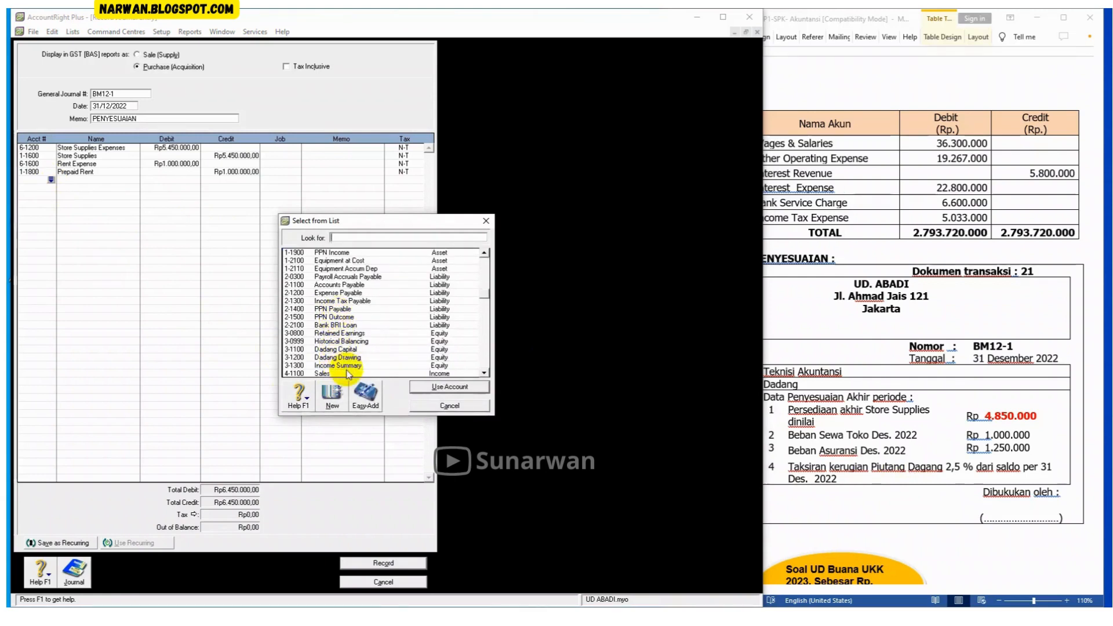
pyautogui.scroll(-7, 347, 371)
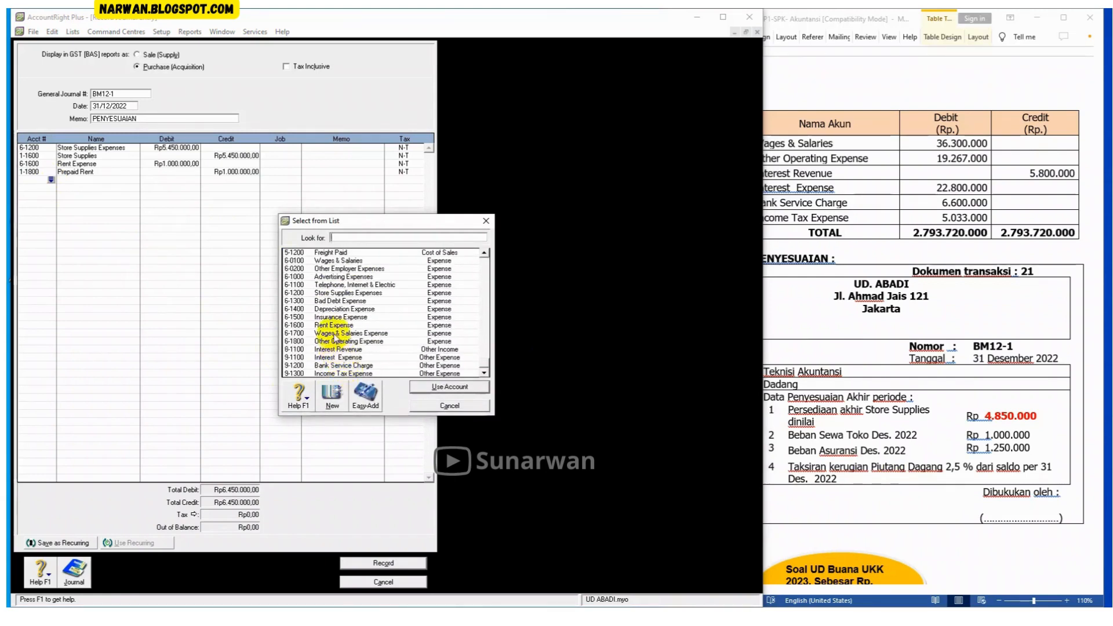
pyautogui.doubleClick(333, 317)
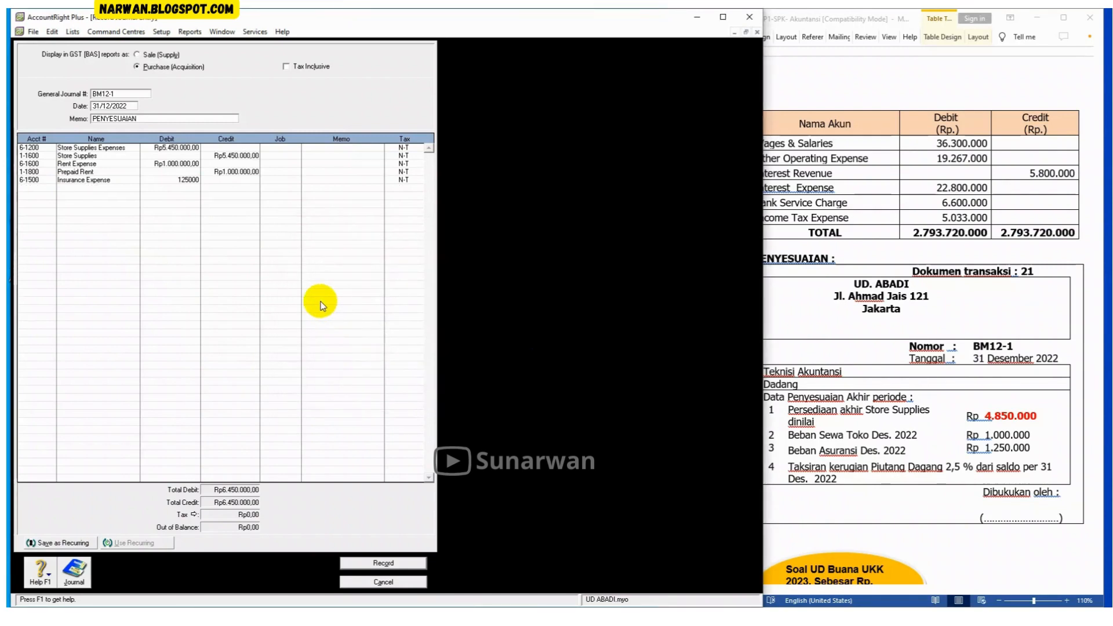
pyautogui.press('Tab')
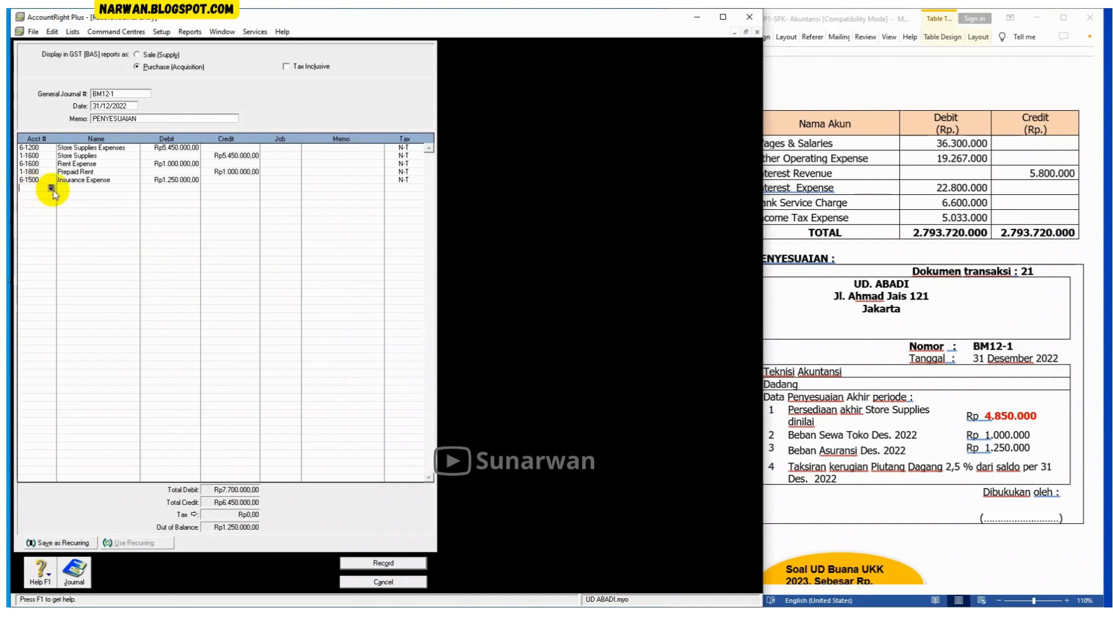
# Add a journal line crediting account 1-1700 Prepaid Insurance with Rp1.250.000.
pyautogui.click(51, 189)
pyautogui.click(51, 187)
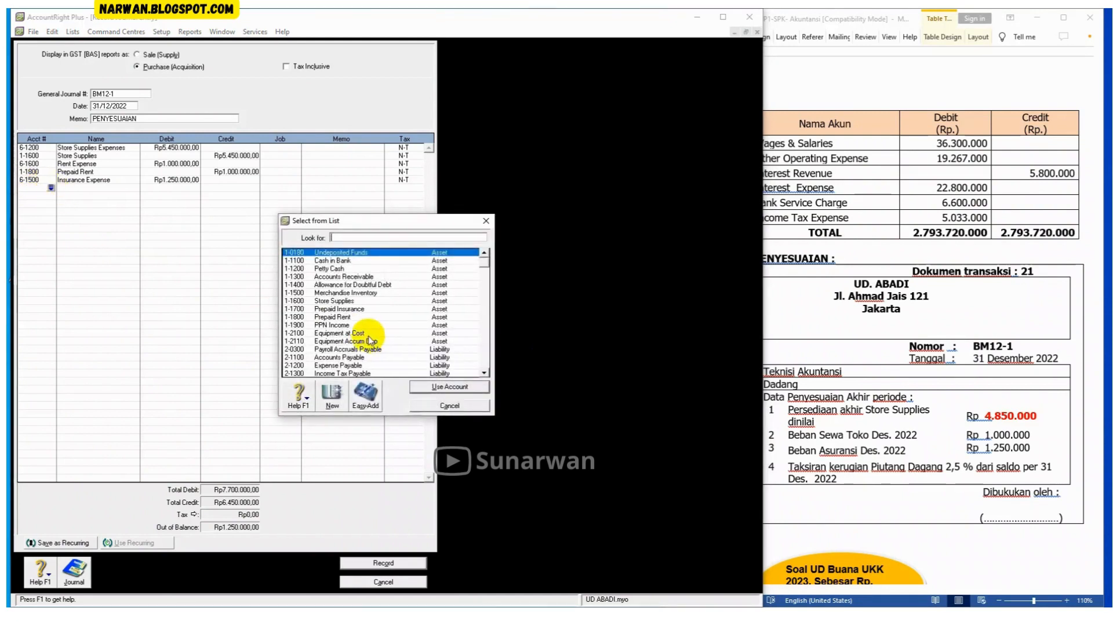
pyautogui.doubleClick(355, 313)
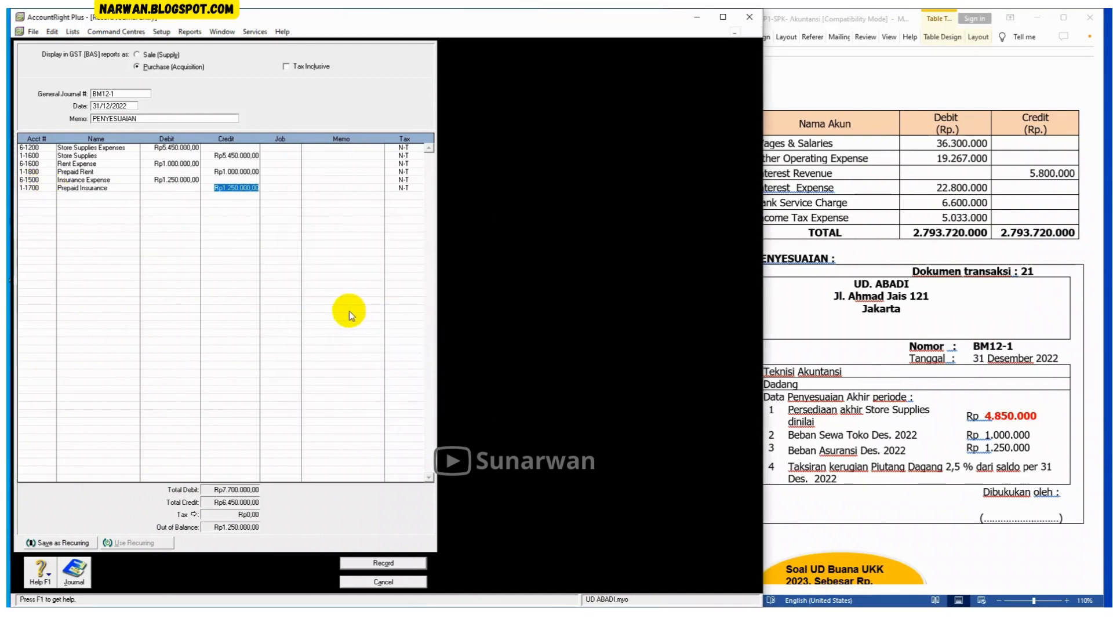
pyautogui.press('Tab')
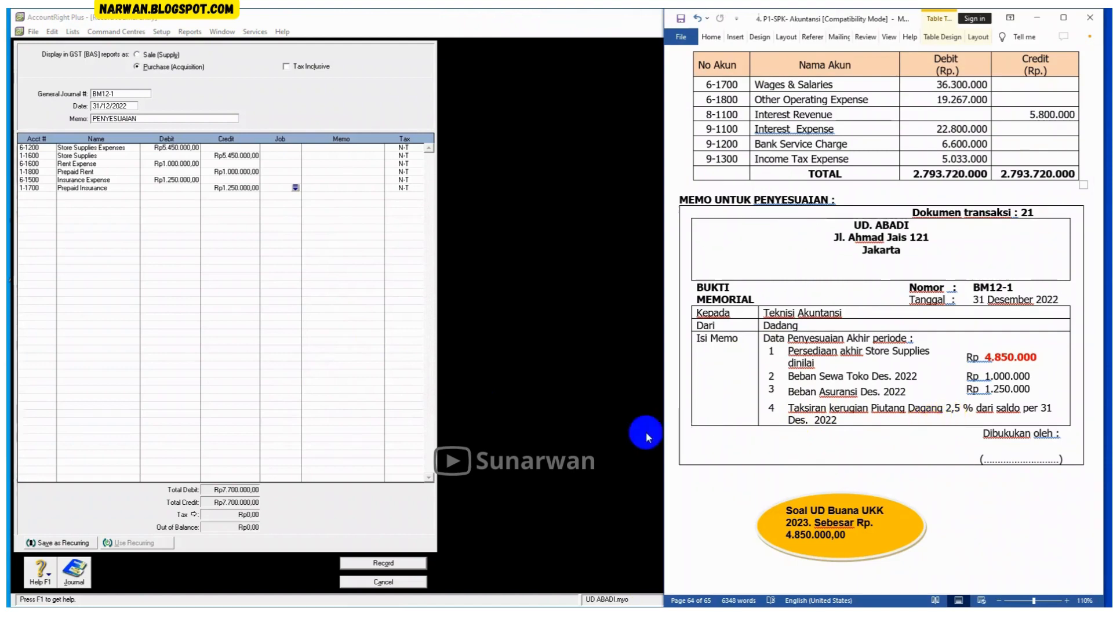
# Check the Accounts Receivable balance in the Word trial balance and return to AccountRight.
pyautogui.scroll(7, 778, 338)
pyautogui.scroll(6, 849, 338)
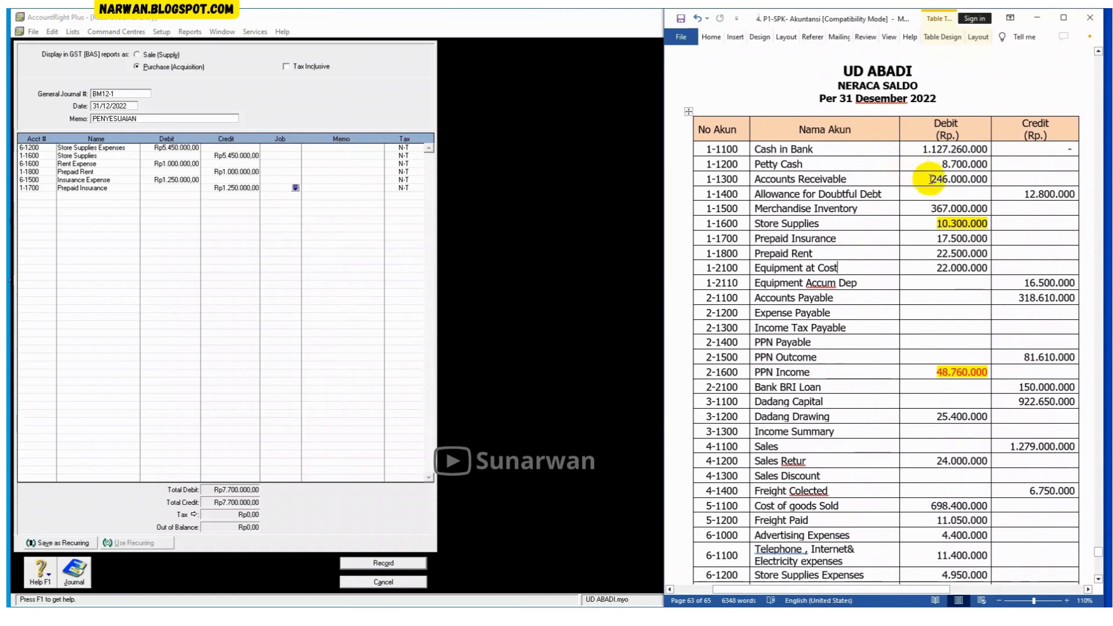
pyautogui.click(612, 81)
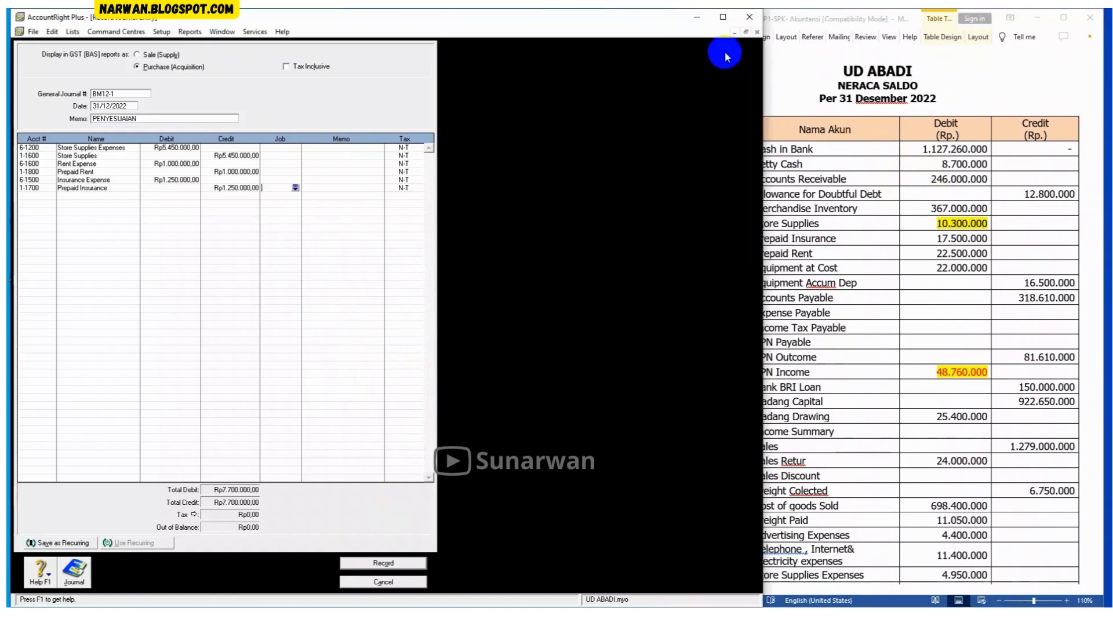
# Minimize the journal entry, display the Standard Balance Sheet report for December as of 31/12/2022, and close the report.
pyautogui.click(721, 29)
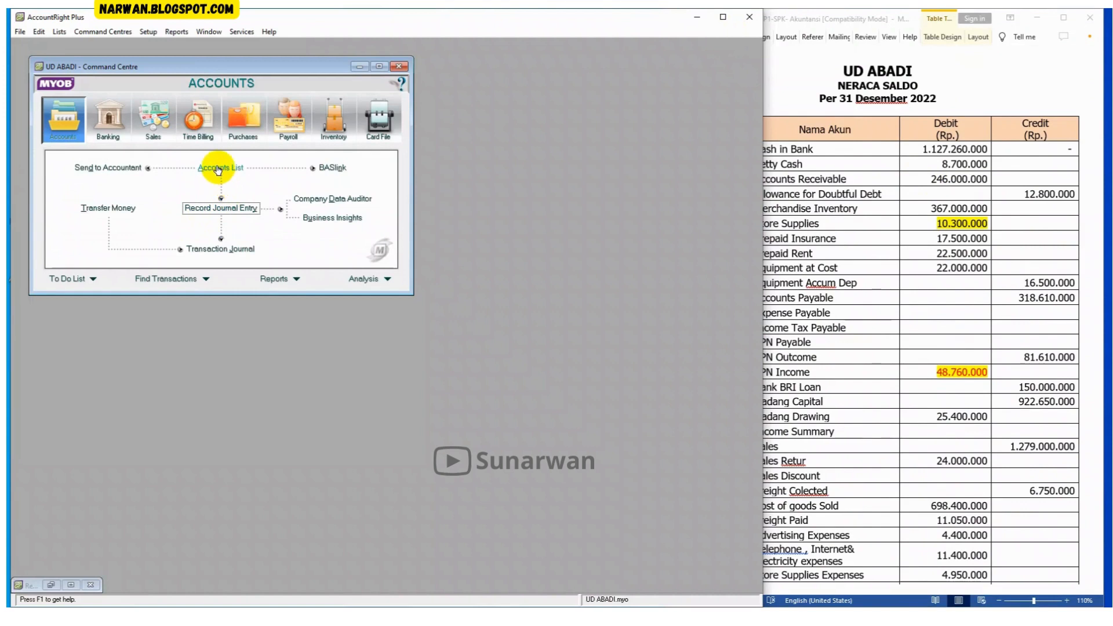
pyautogui.click(274, 279)
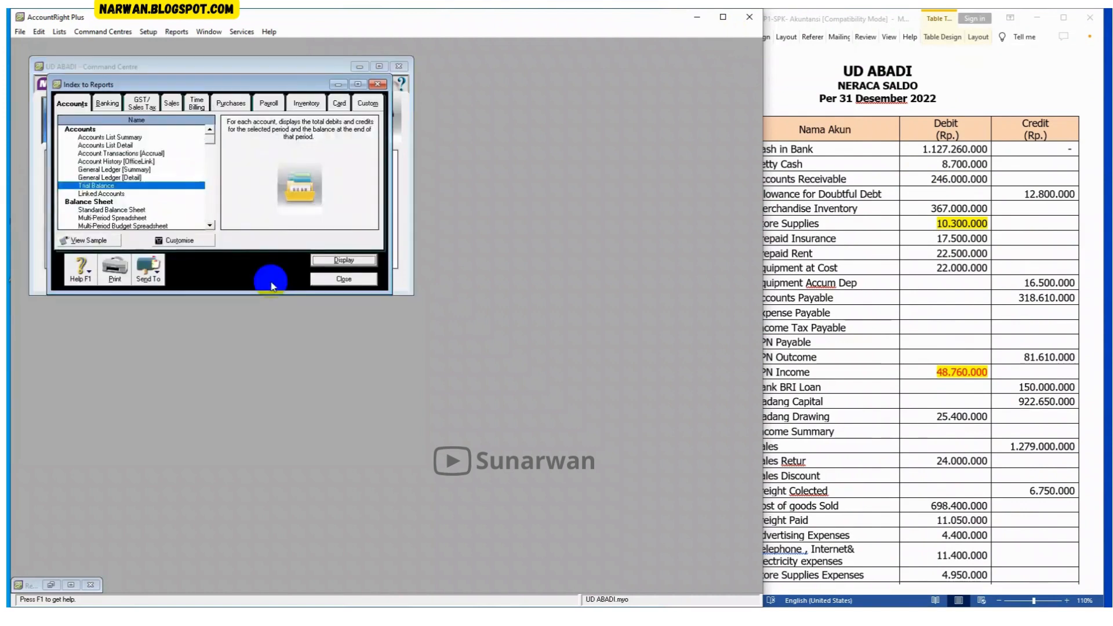
pyautogui.doubleClick(113, 210)
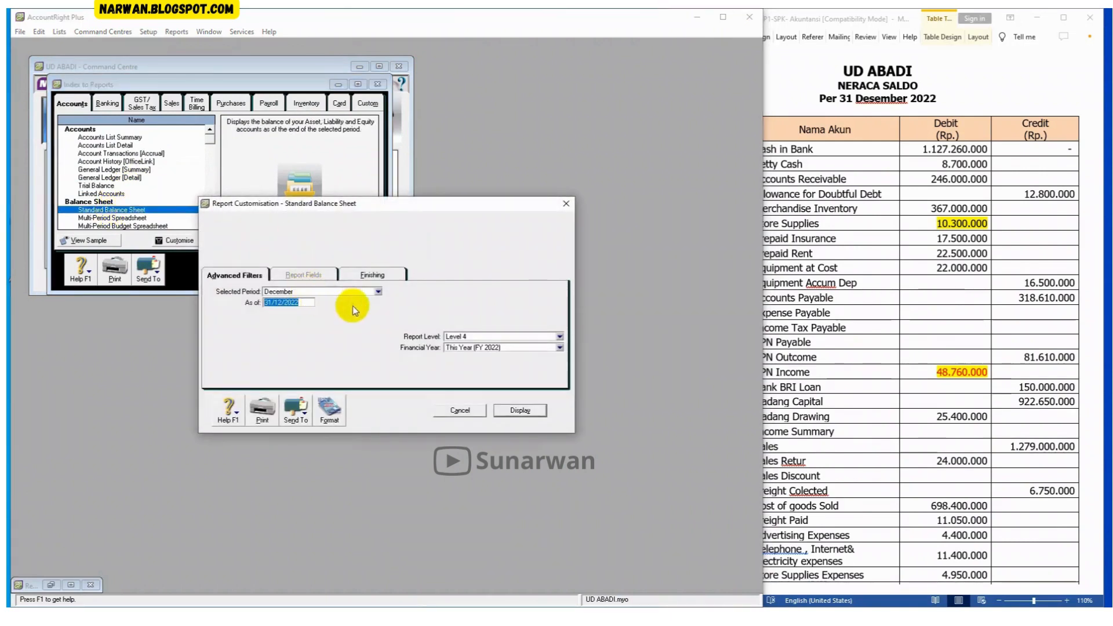
pyautogui.click(505, 410)
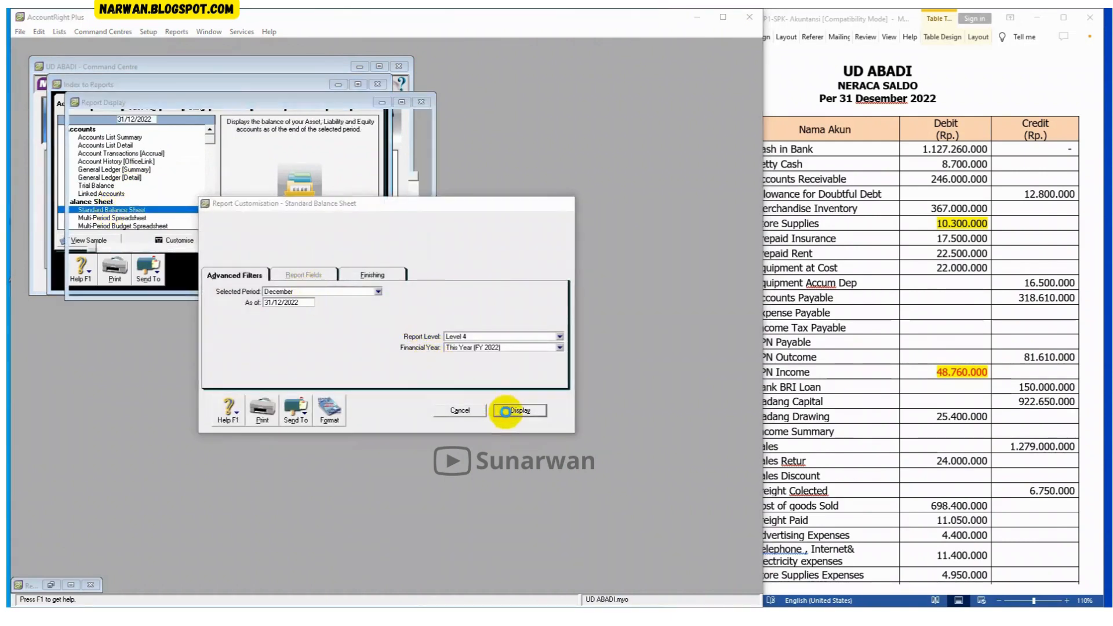
pyautogui.click(401, 102)
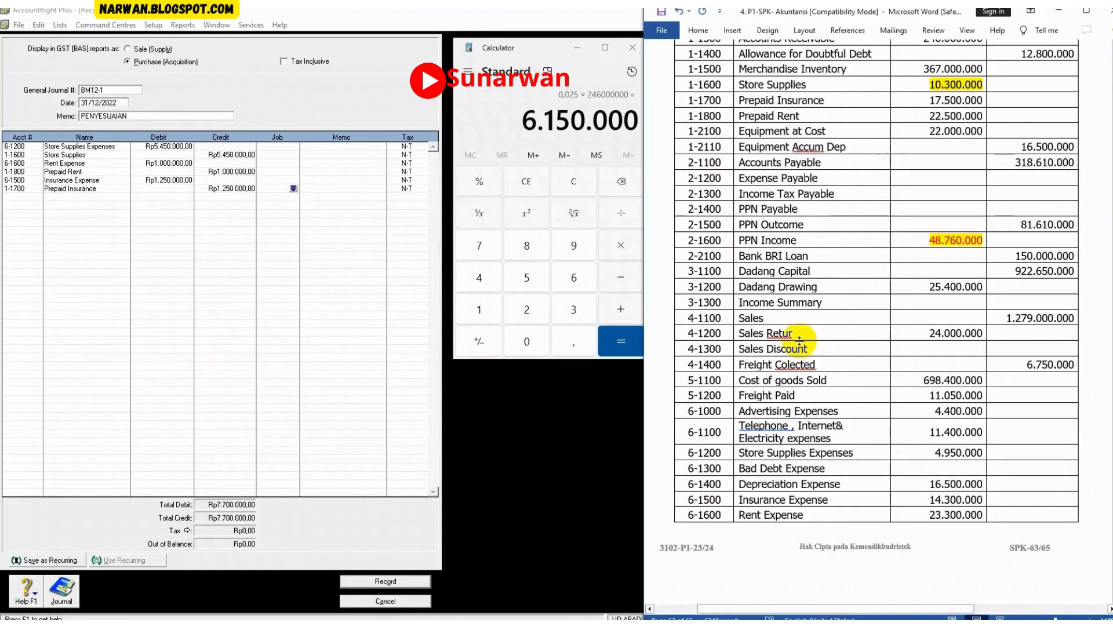
# Review the receivables loss item in the Word adjustment memo and switch to the Excel workbook explaining the adjustments.
pyautogui.press('super+Down')
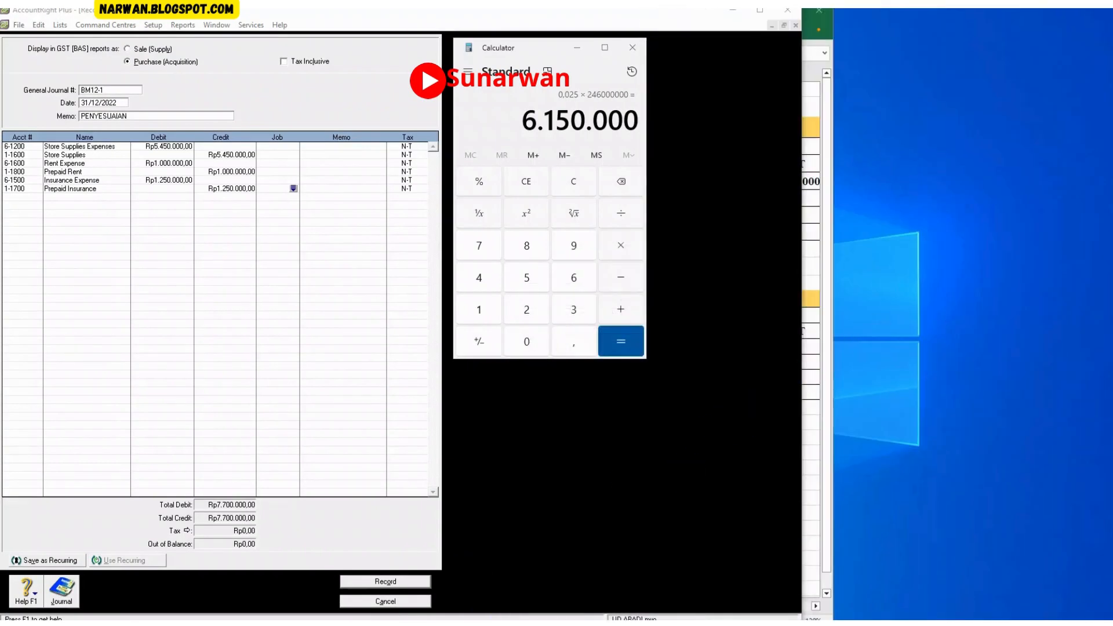
pyautogui.hotkey('alt', 'Tab')
pyautogui.scroll(-10, 816, 369)
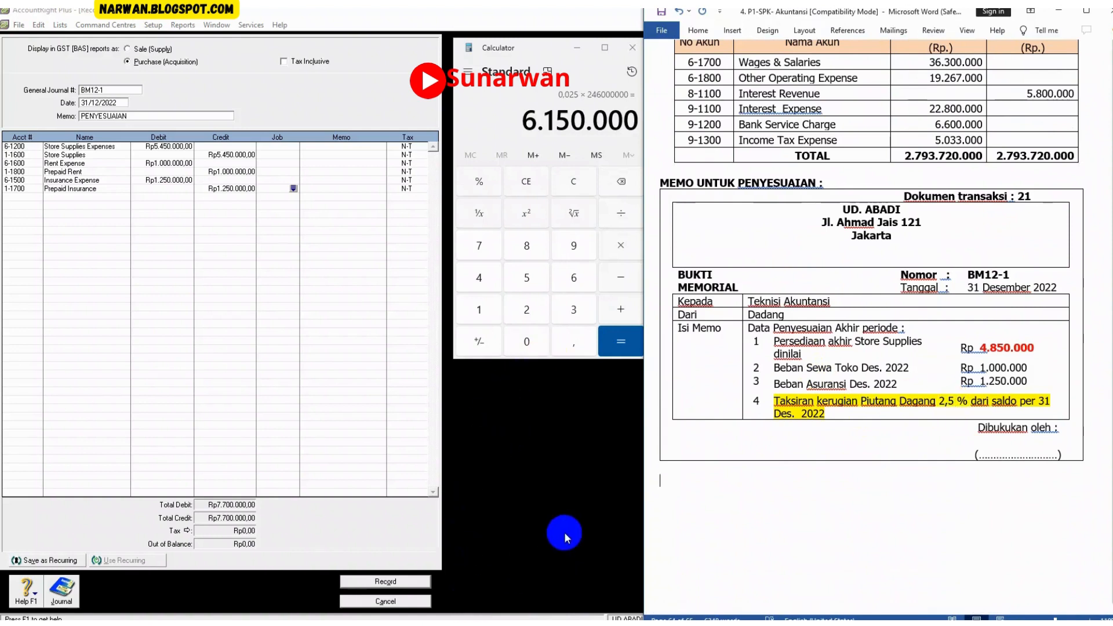
pyautogui.moveTo(473, 621)
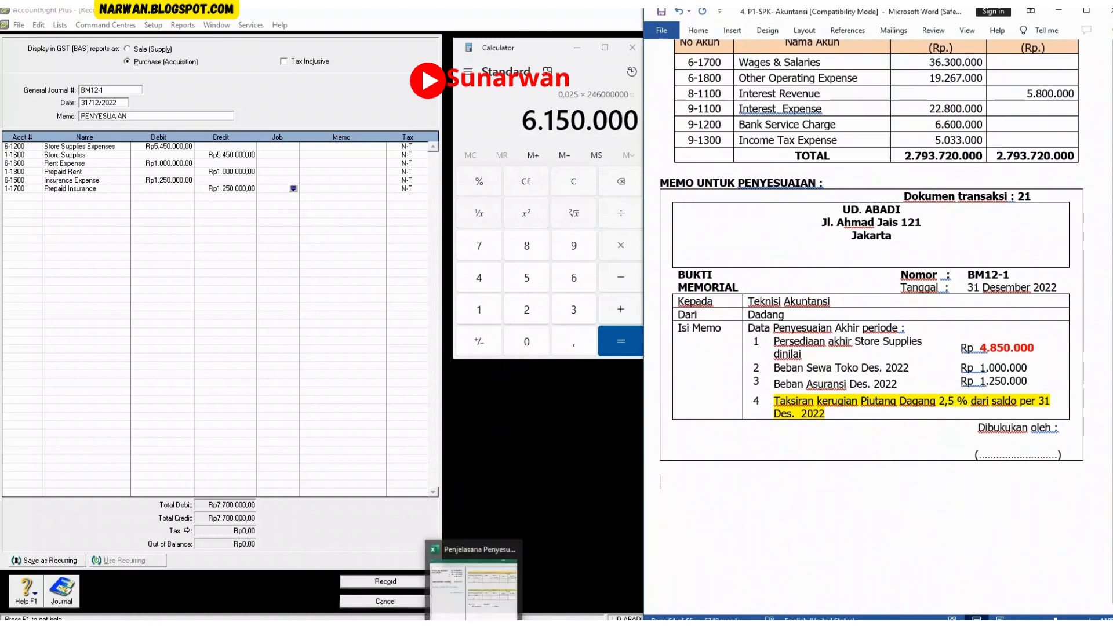
pyautogui.click(473, 583)
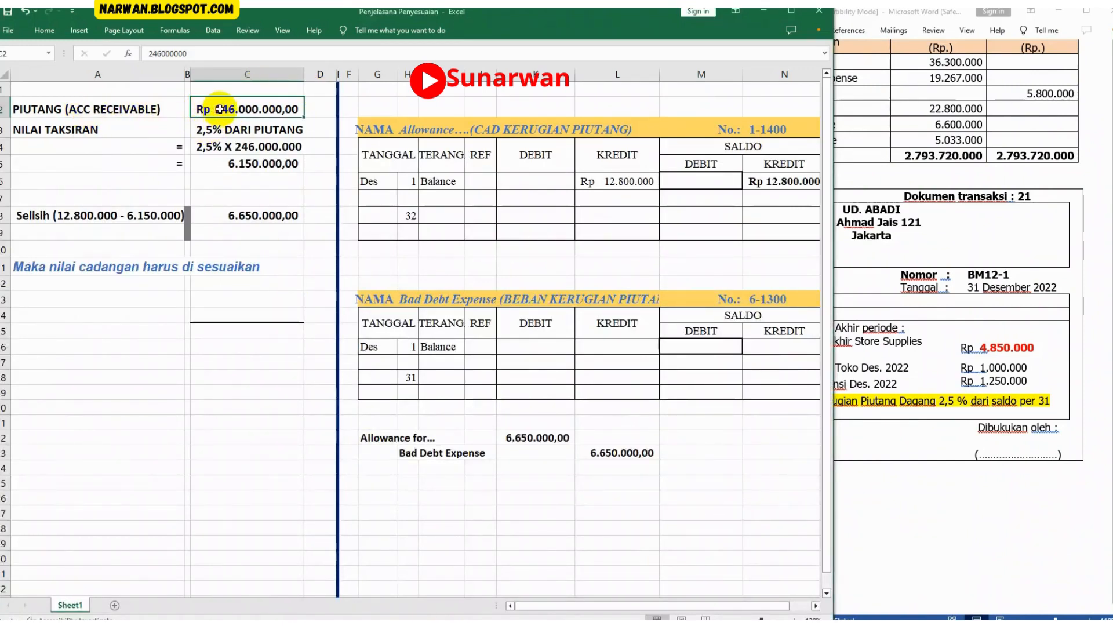
# Look up the receivables balance in the Word trial balance and return to the adjustment memo.
pyautogui.click(942, 113)
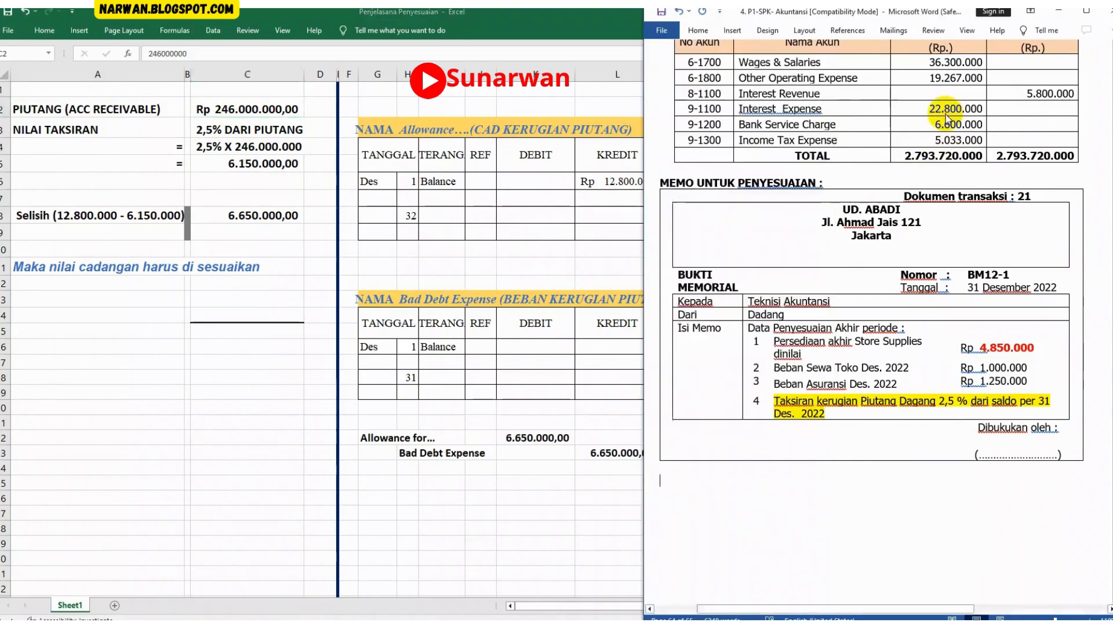
pyautogui.scroll(3, 886, 161)
pyautogui.scroll(10, 886, 161)
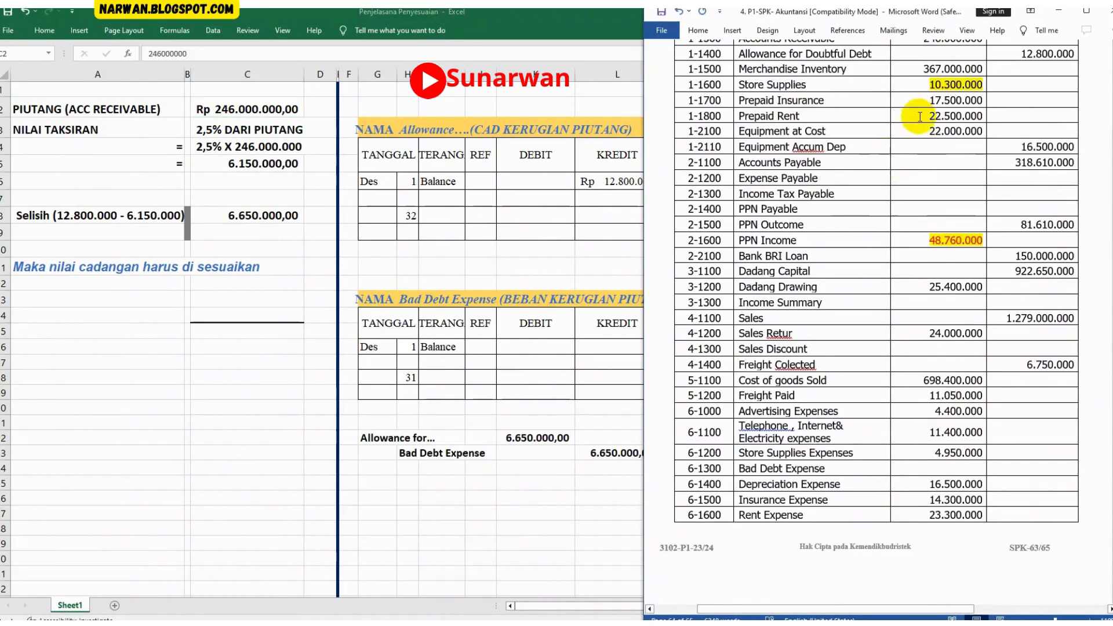
pyautogui.scroll(-12, 890, 197)
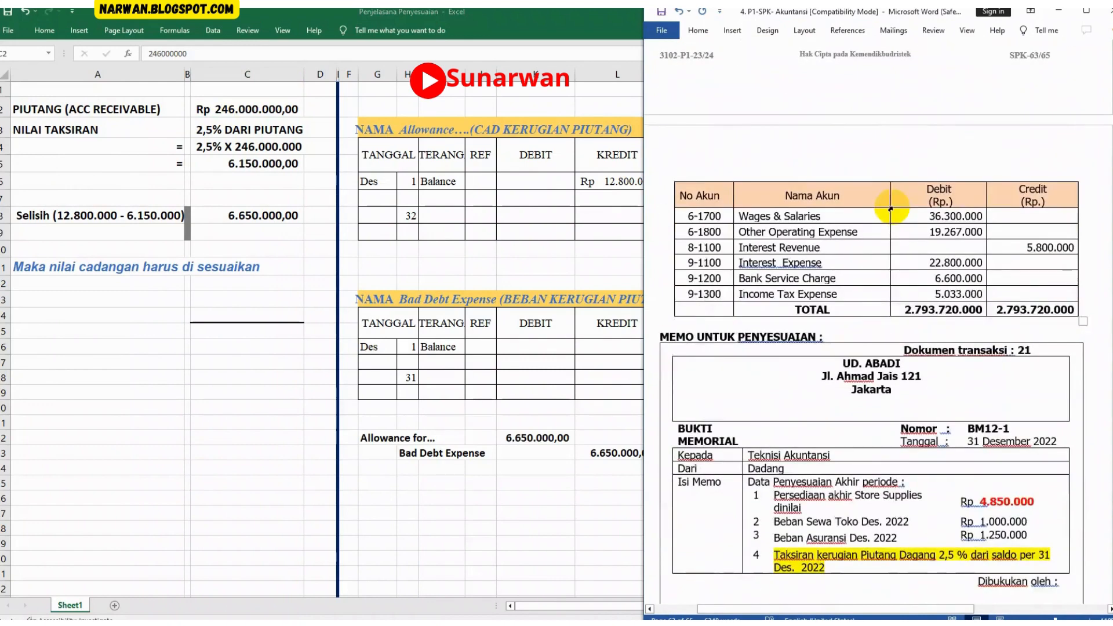
# Examine the 2,5% receivables loss calculation in cells C3 to C5 of the workbook against item 4 of the Word memo.
pyautogui.click(213, 131)
pyautogui.click(214, 130)
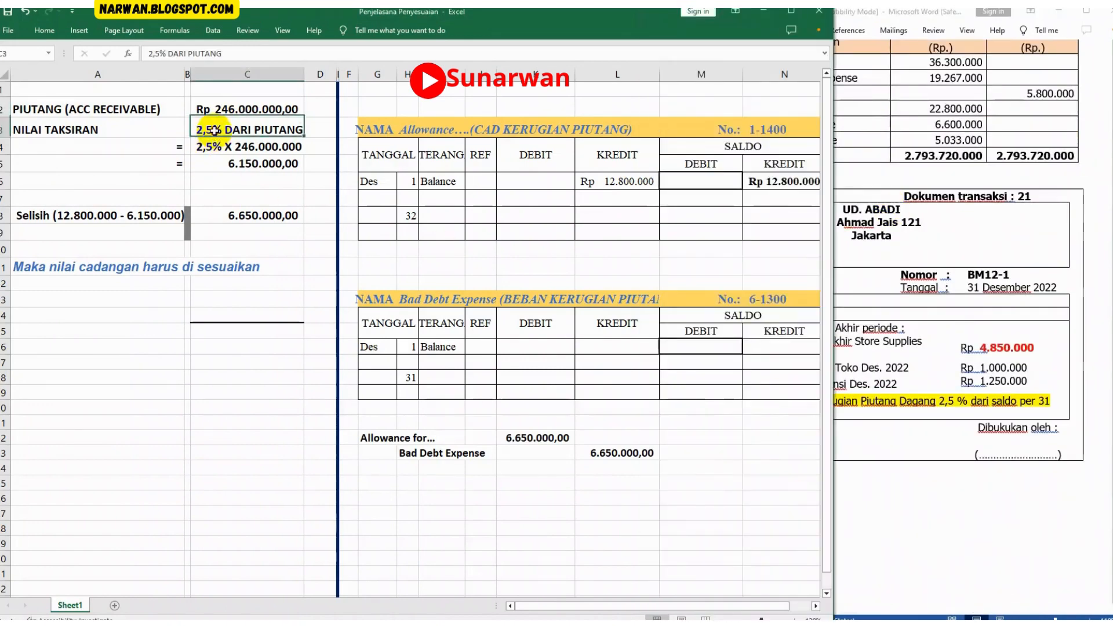
pyautogui.click(213, 146)
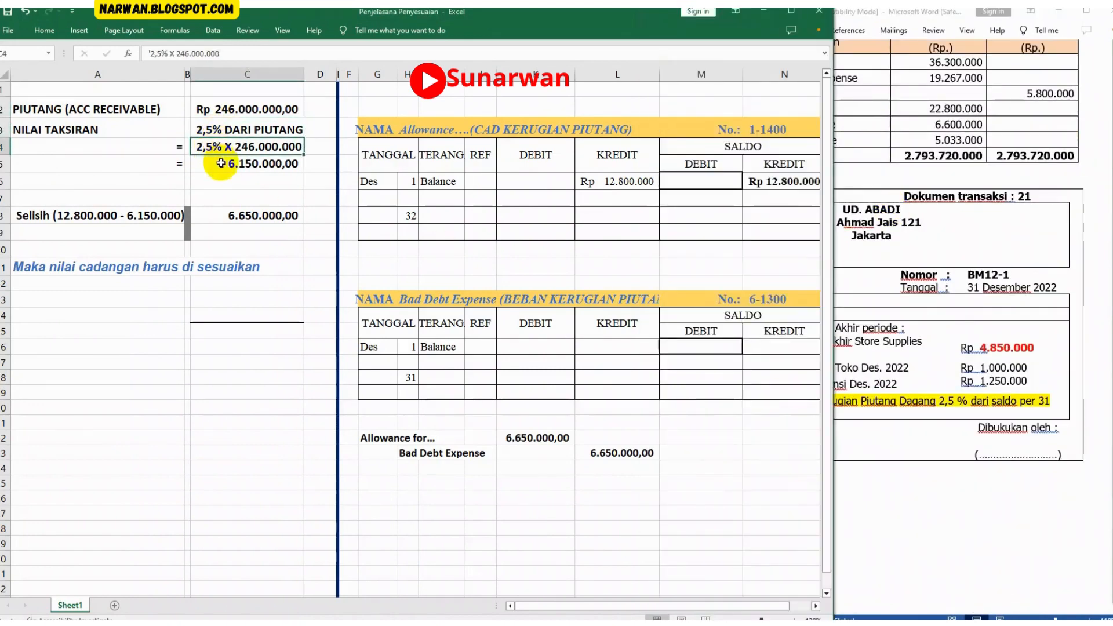
pyautogui.click(218, 164)
pyautogui.click(45, 30)
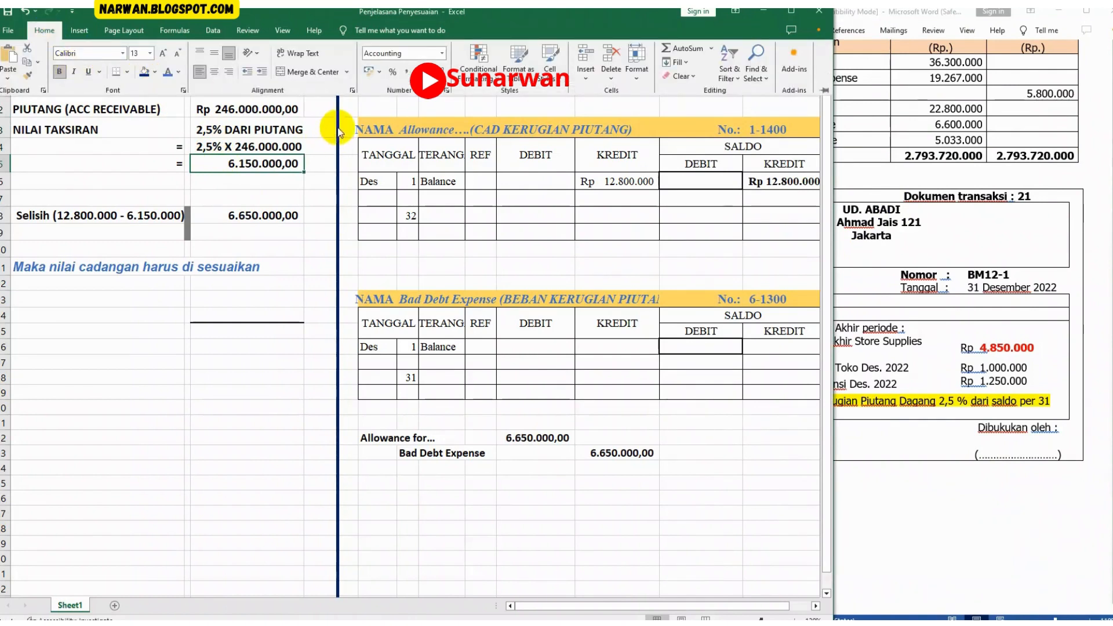
pyautogui.click(235, 188)
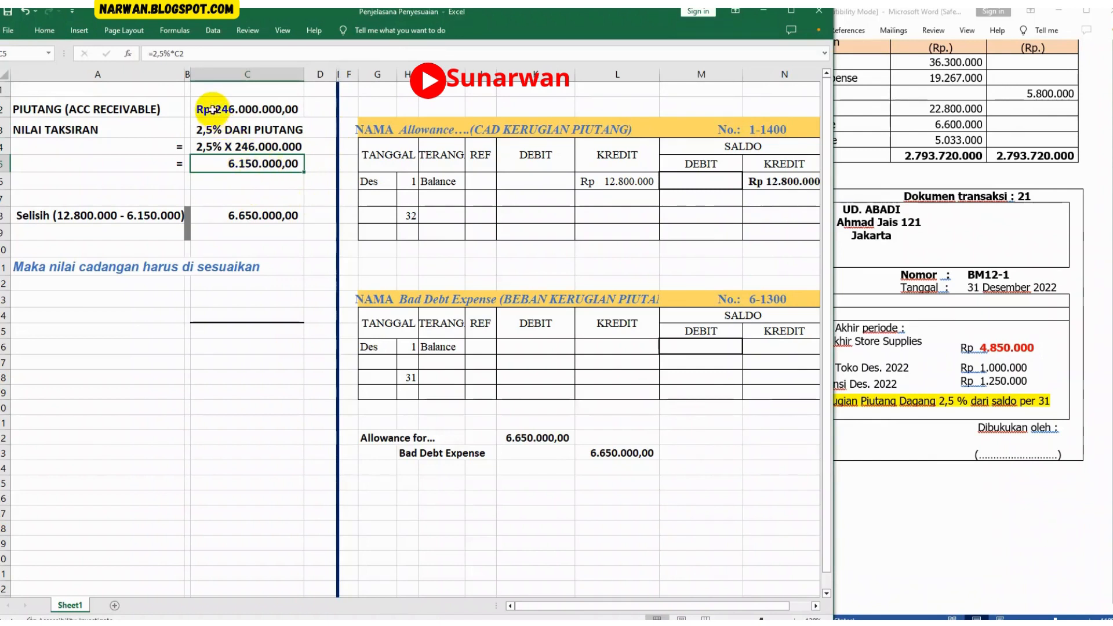
pyautogui.click(882, 360)
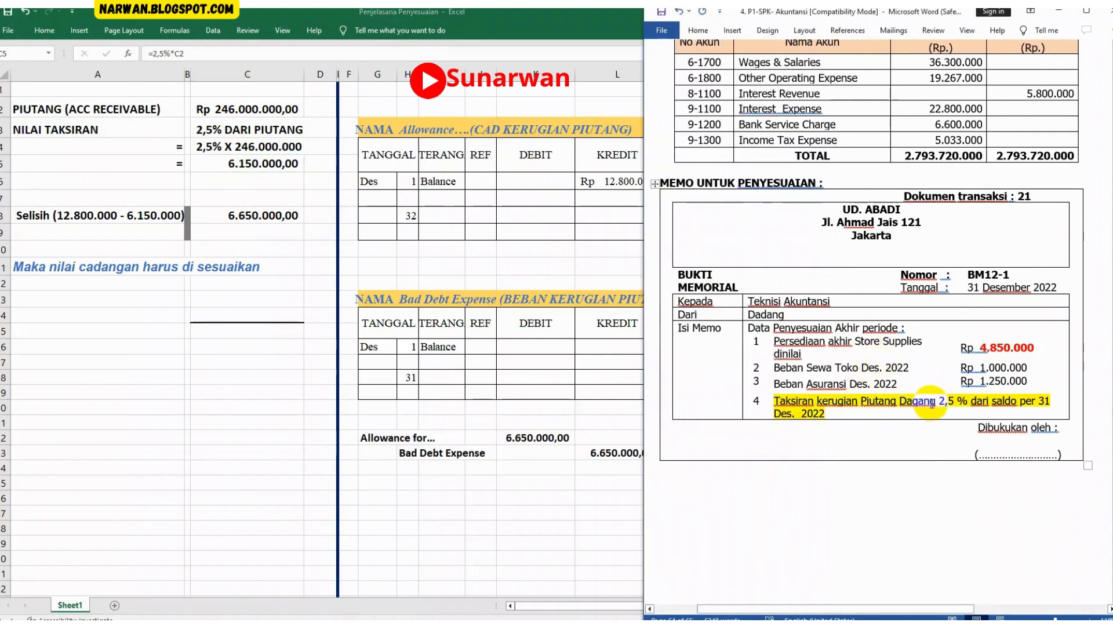
pyautogui.click(259, 163)
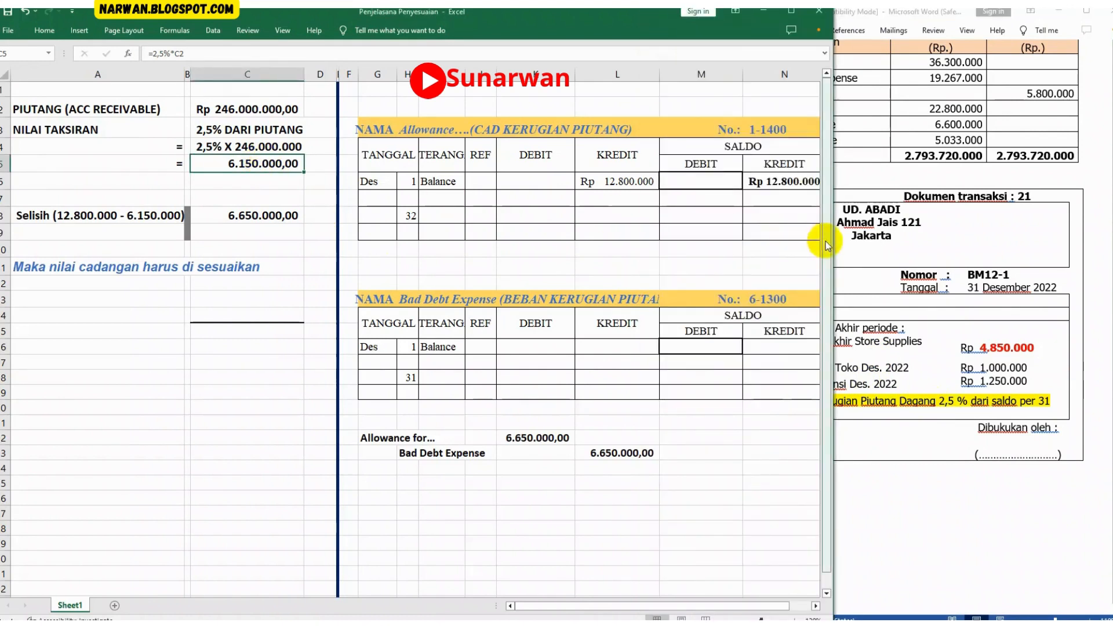
# Highlight the Allowance for Doubtful Debt credit balance in yellow in the Word trial balance.
pyautogui.click(876, 239)
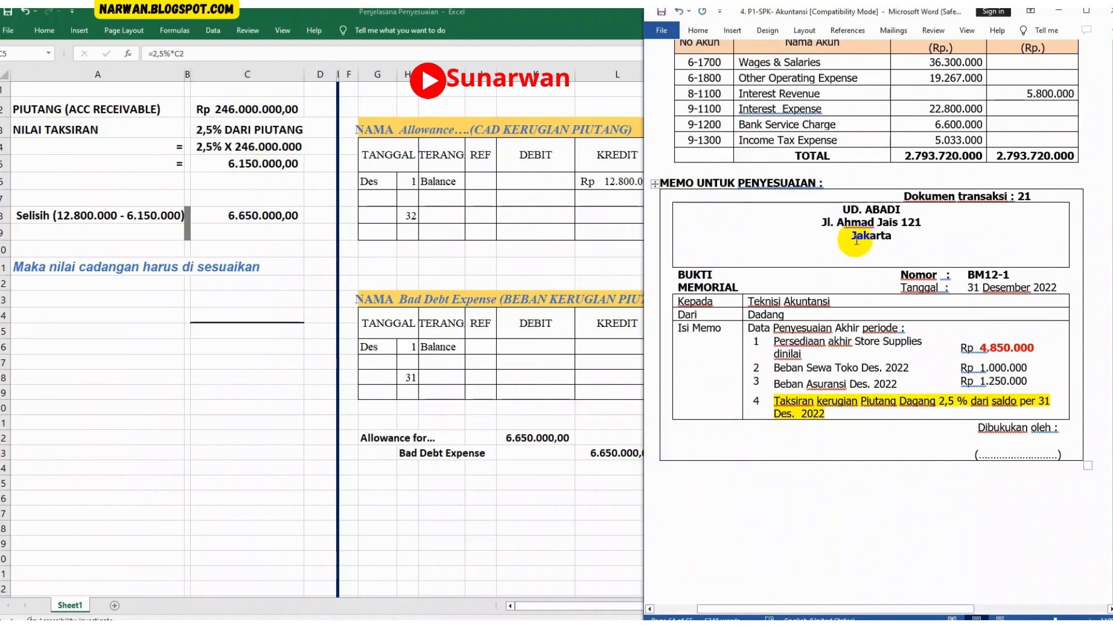
pyautogui.scroll(15, 856, 239)
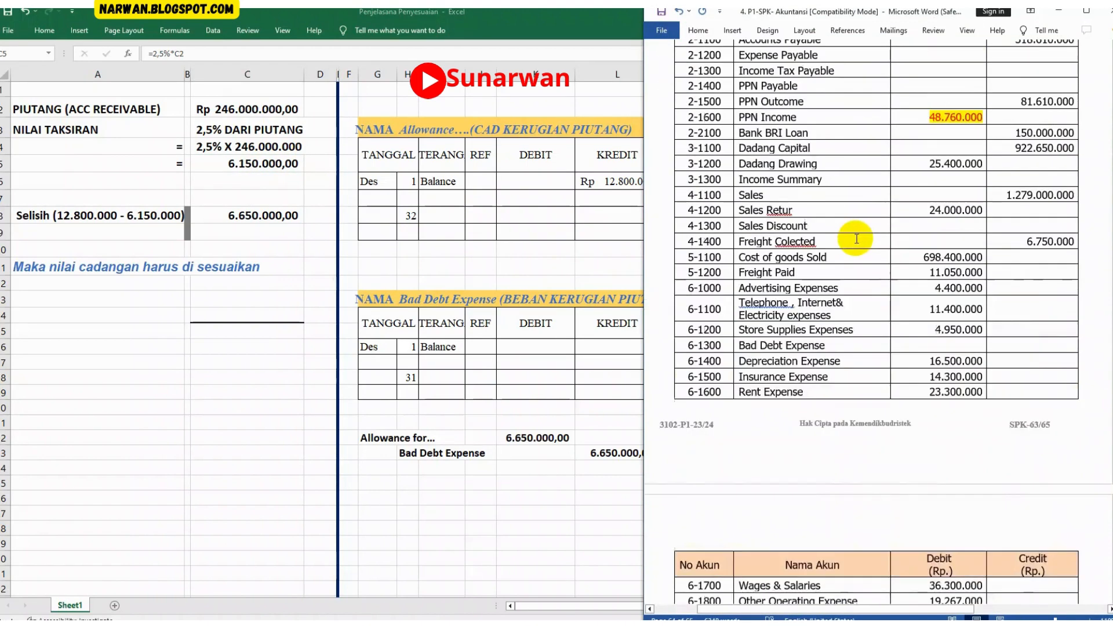
pyautogui.scroll(4, 857, 239)
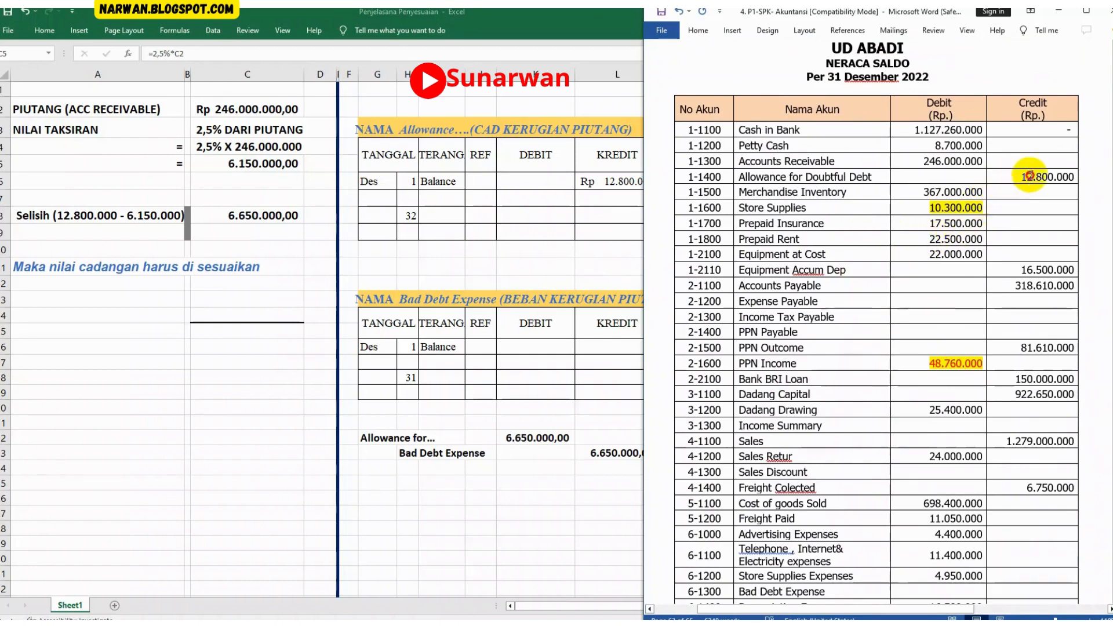
pyautogui.moveTo(1020, 177); pyautogui.dragTo(1075, 177)
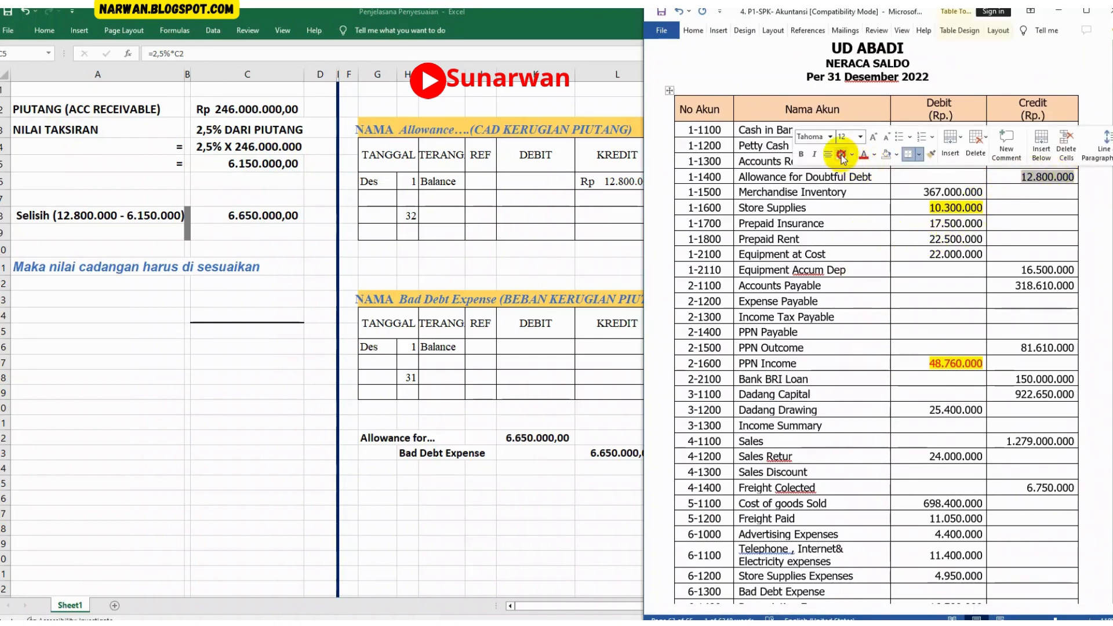
pyautogui.click(841, 154)
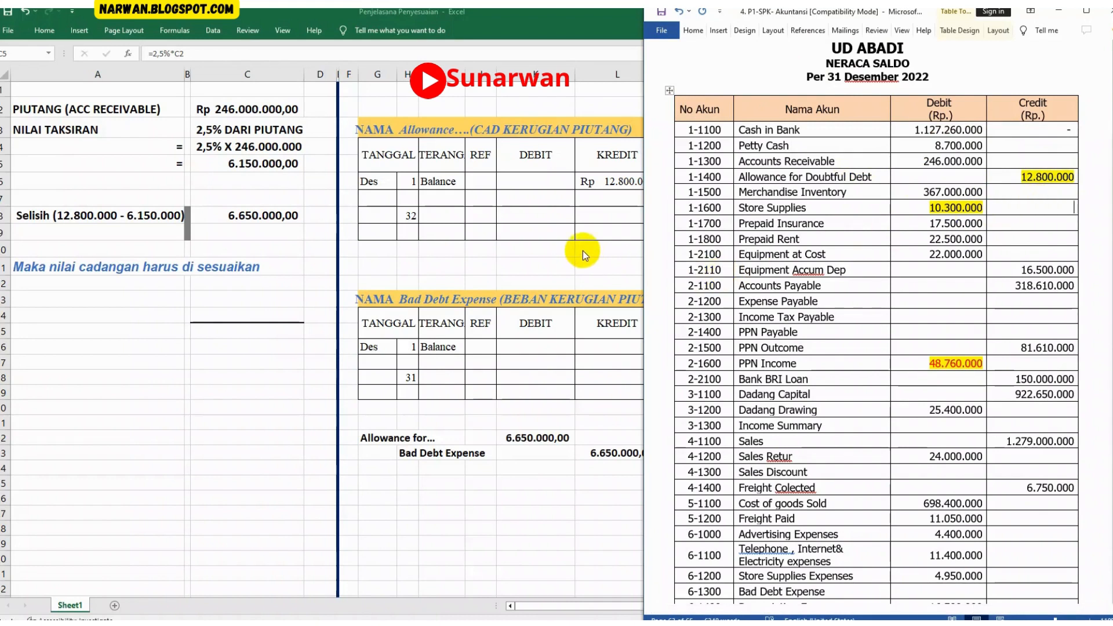
# Compare the estimated loss in cell C5 of the workbook with the highlighted allowance balance in the Word trial balance.
pyautogui.hotkey('alt', 'Tab')
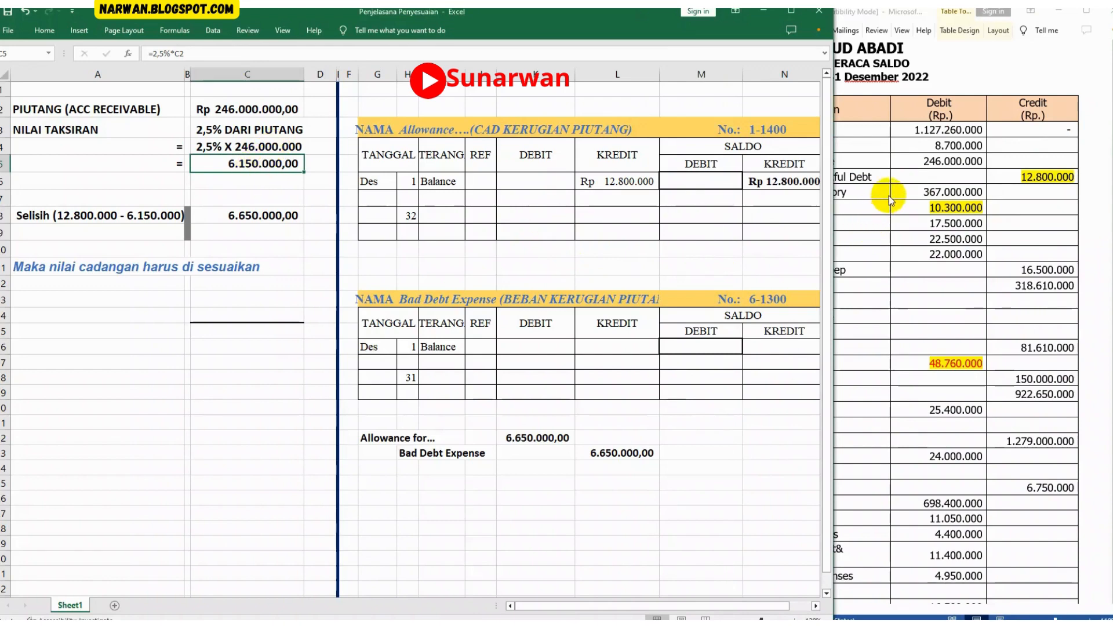
pyautogui.hotkey('alt', 'Tab')
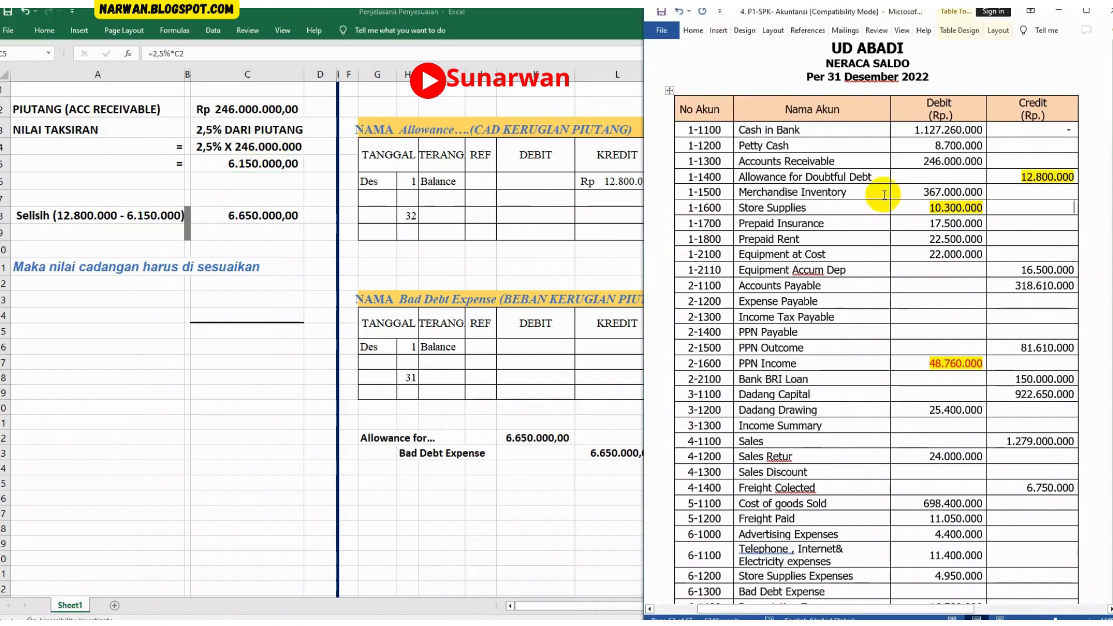
pyautogui.click(1056, 204)
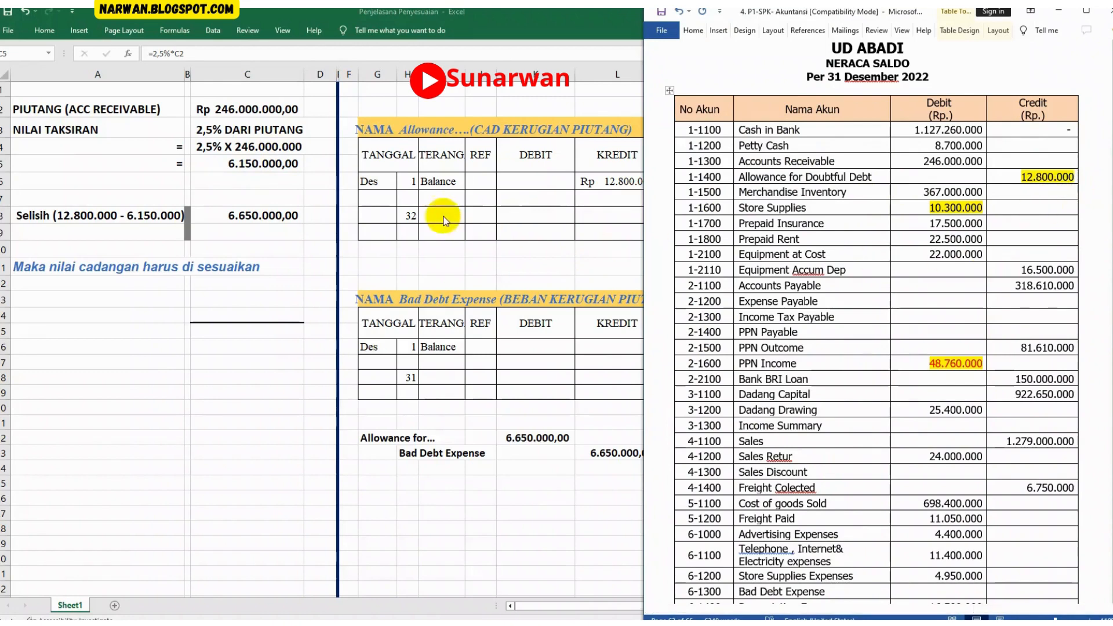
pyautogui.click(277, 168)
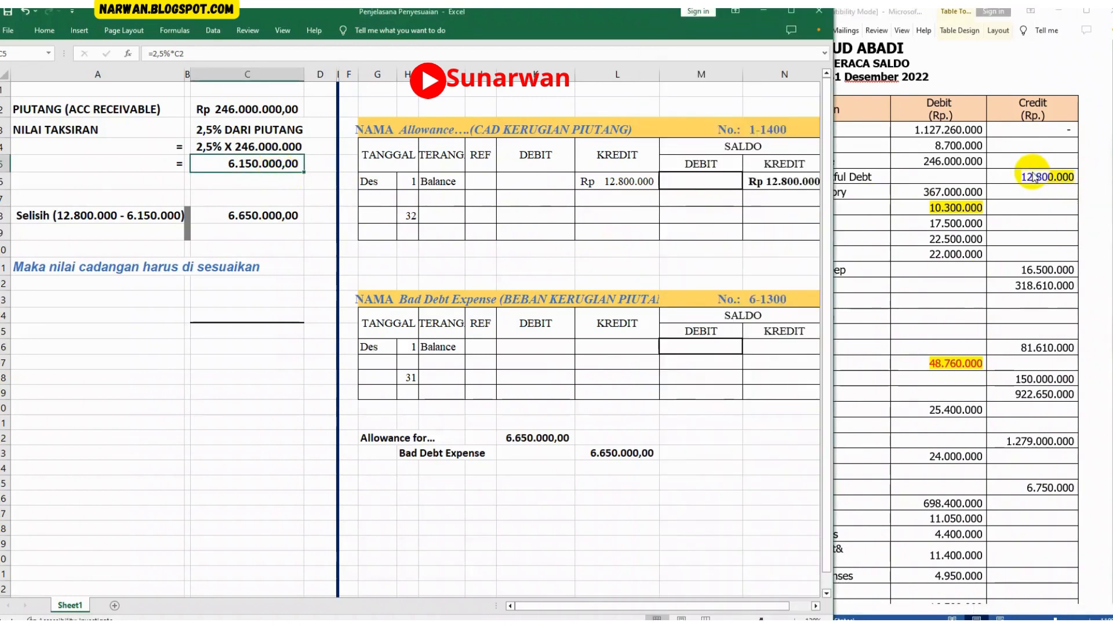
pyautogui.click(1028, 177)
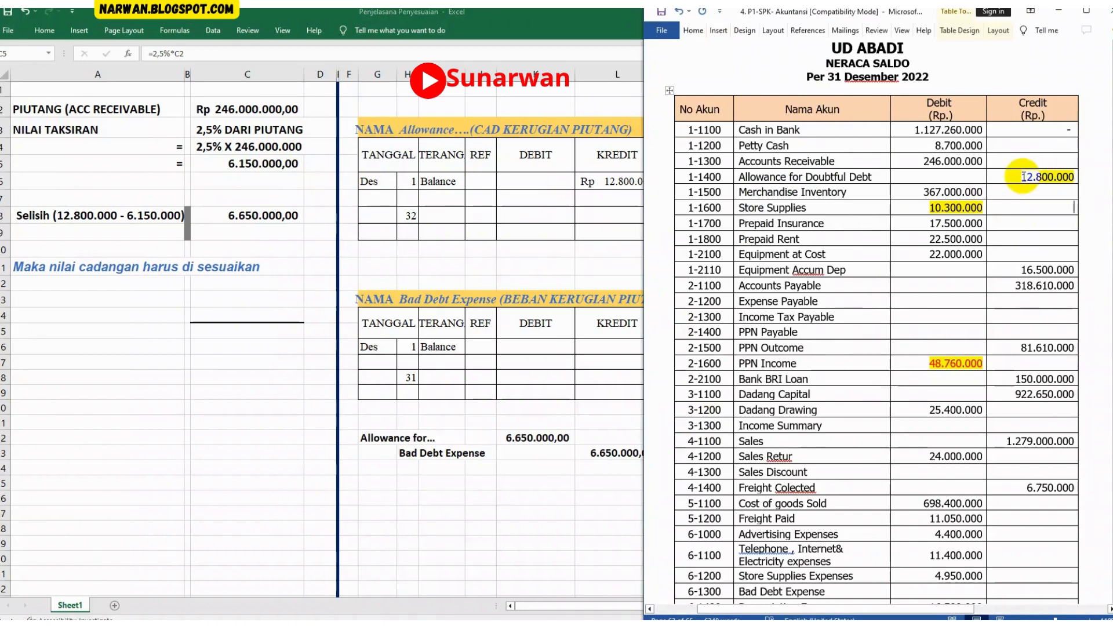
pyautogui.click(277, 164)
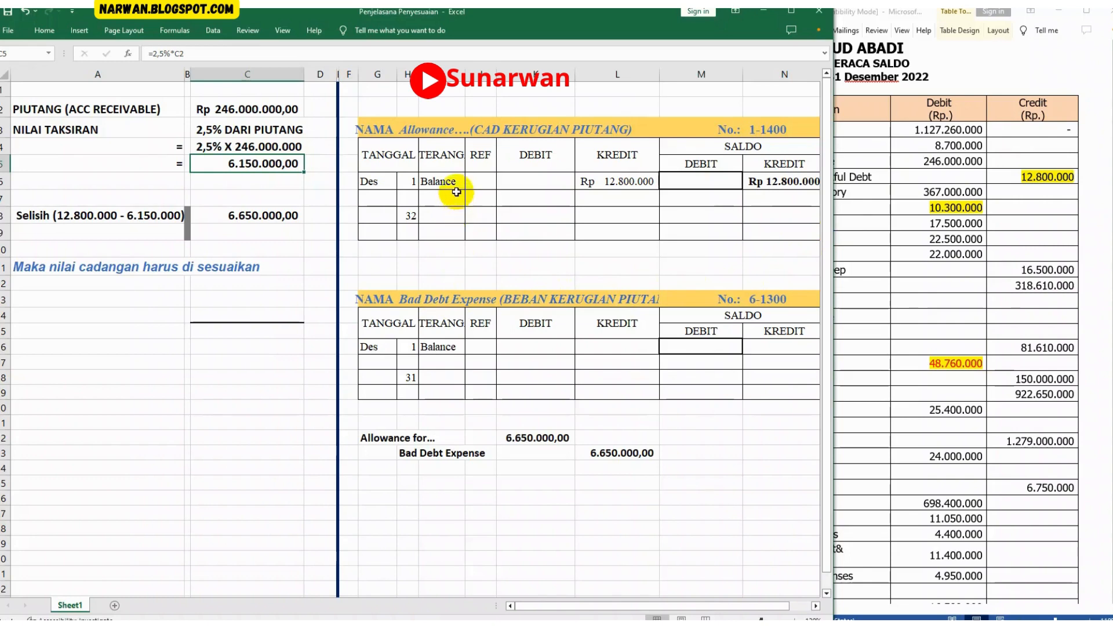
pyautogui.click(1020, 179)
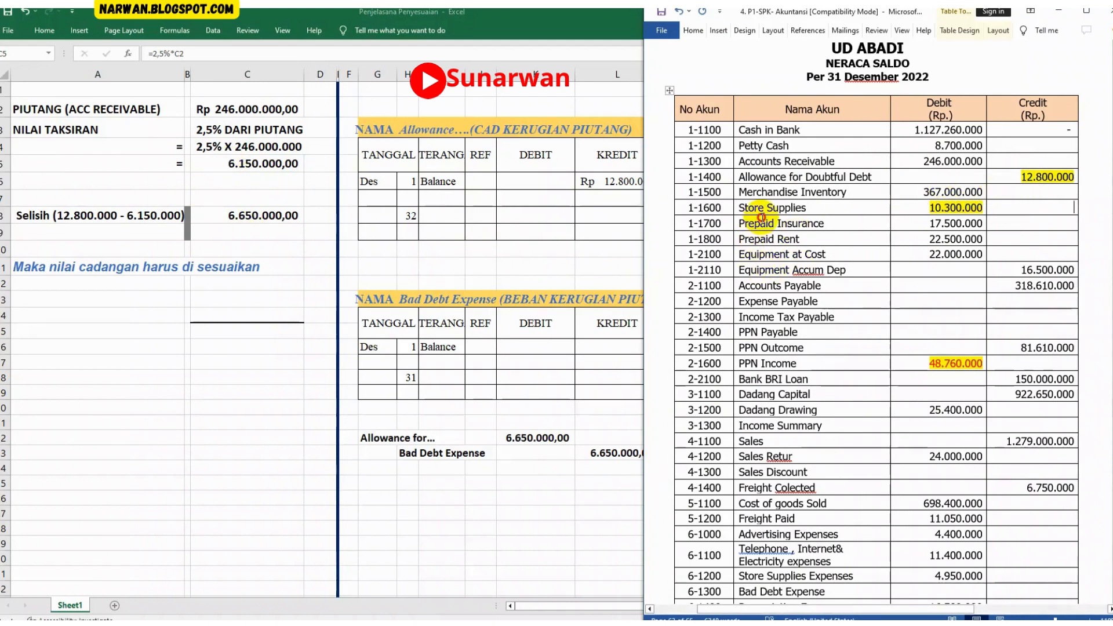
pyautogui.click(491, 240)
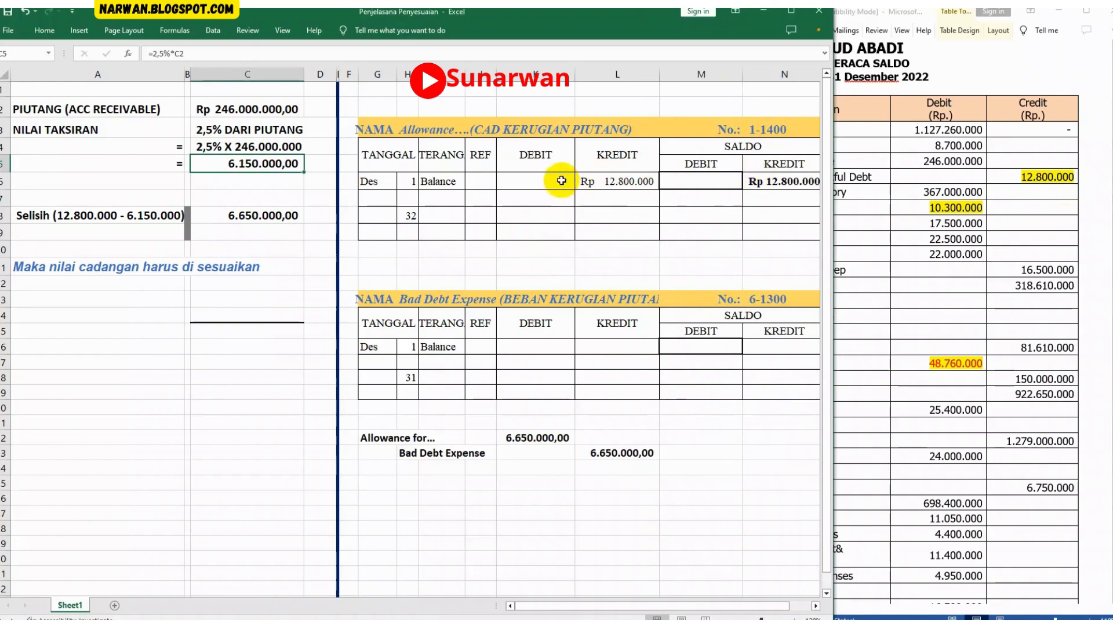
# Fill the estimated loss cell C5 and the Selisih cell C8 with yellow and compare C5 with the allowance balance in N6.
pyautogui.click(790, 182)
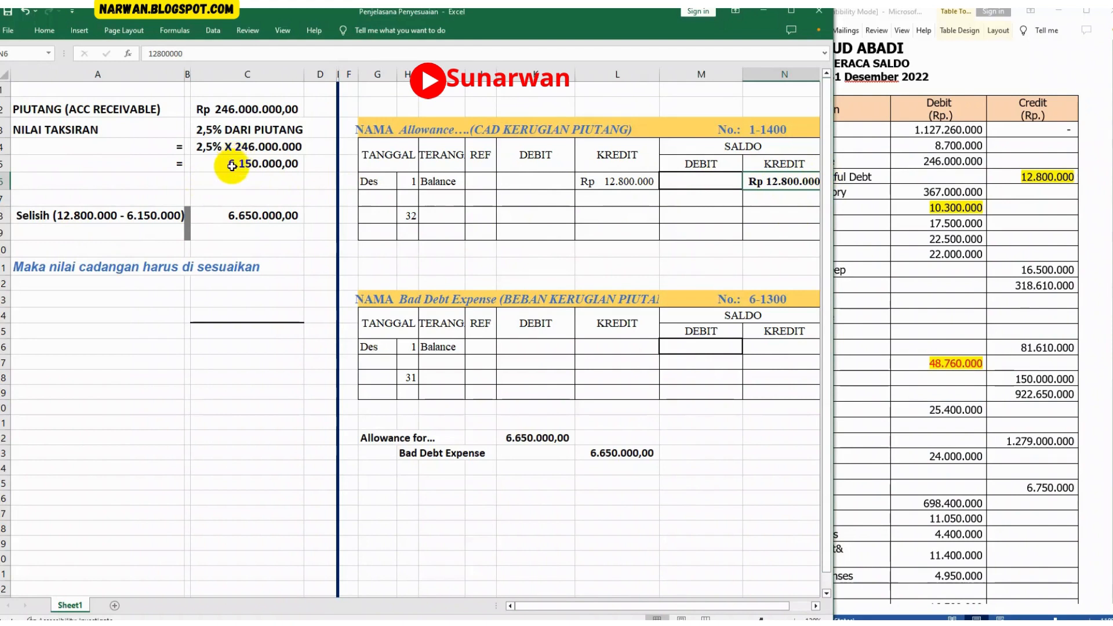
pyautogui.click(232, 166)
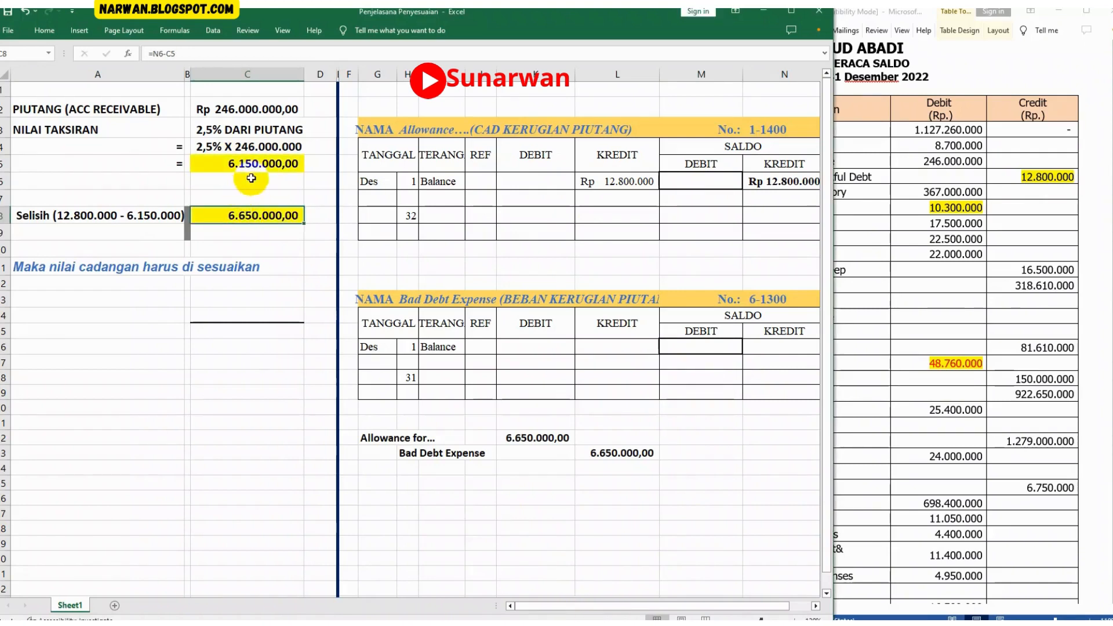
pyautogui.click(772, 182)
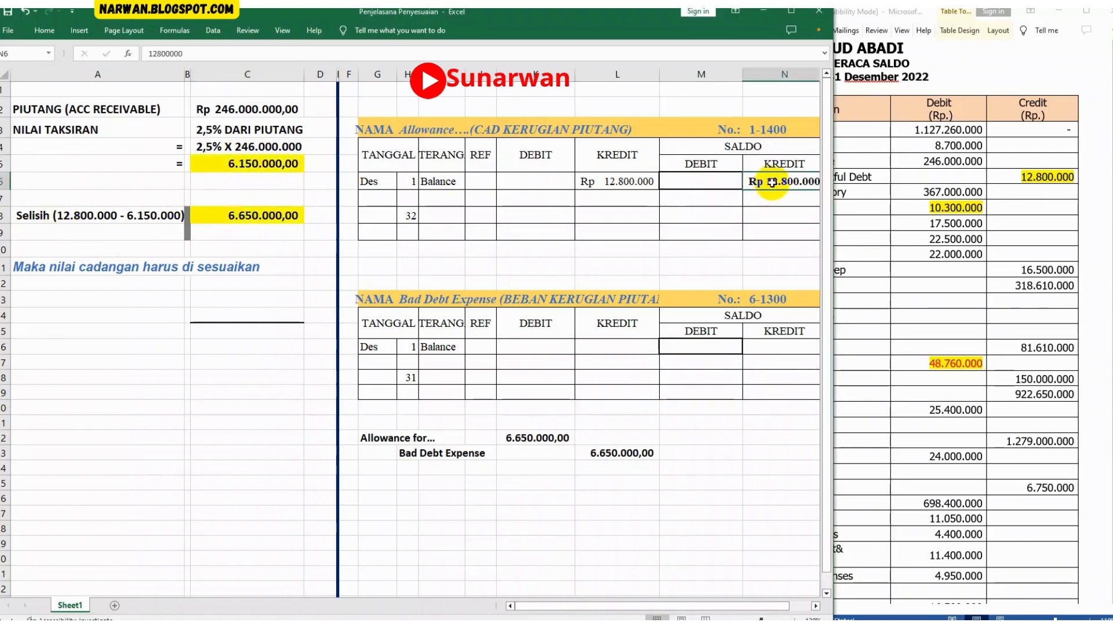
pyautogui.click(246, 165)
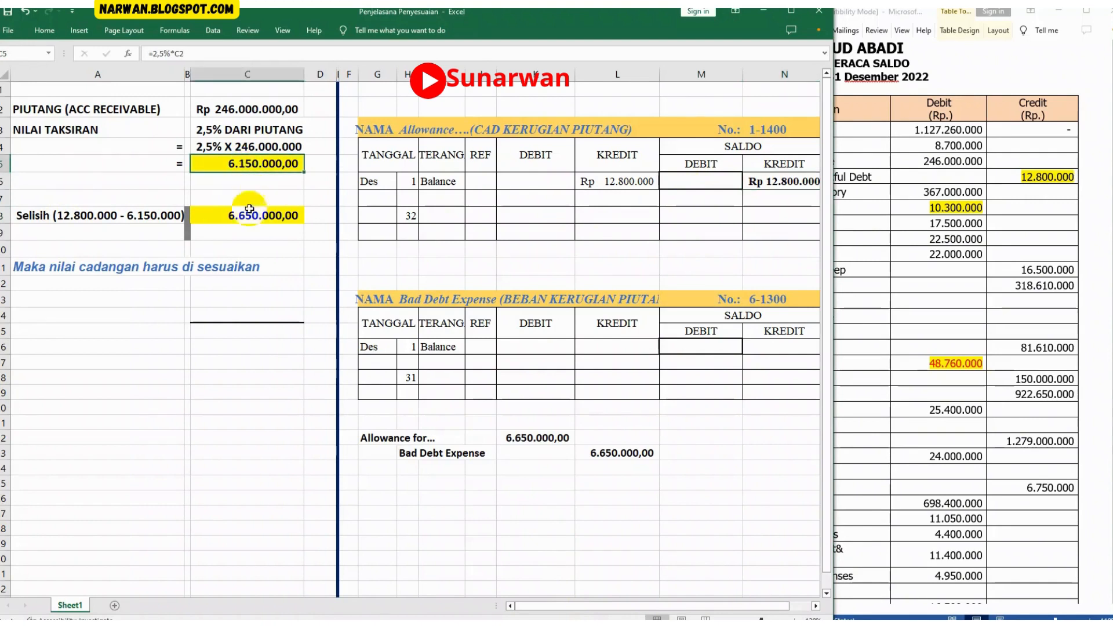
# Set the date in H8 of the Allowance ledger to 31 and enter =C8 in its debit cell K8.
pyautogui.click(247, 220)
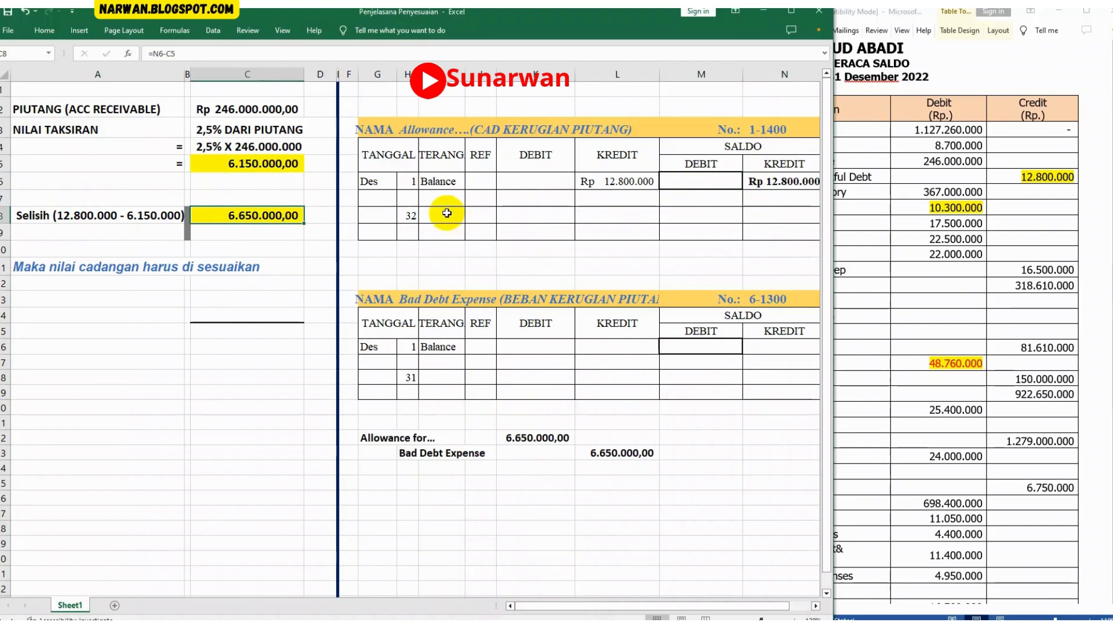
pyautogui.click(411, 216)
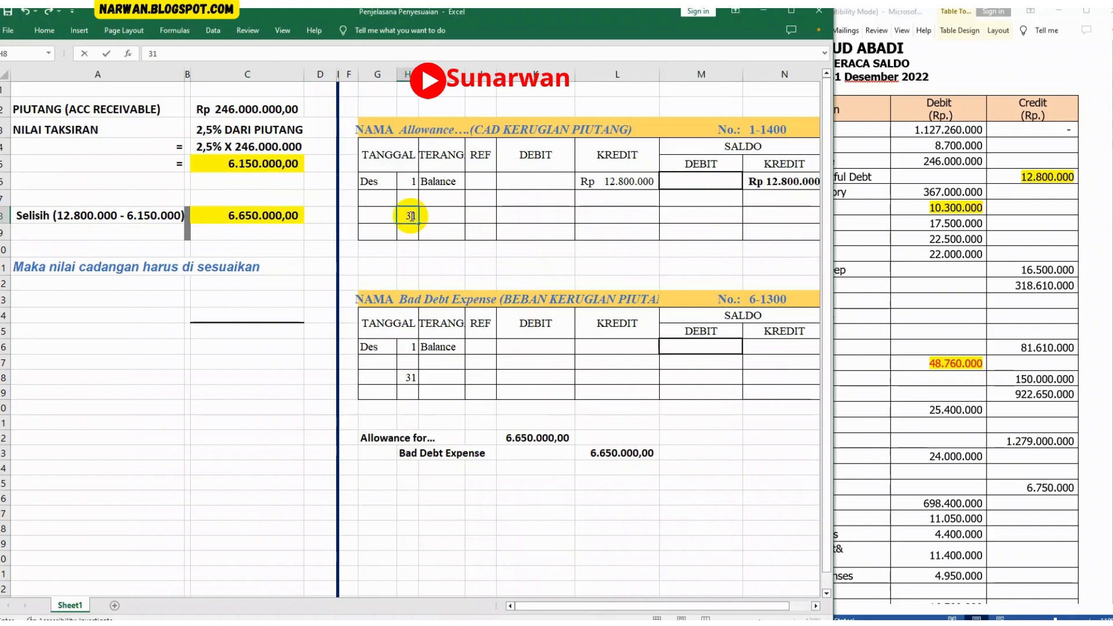
pyautogui.click(557, 223)
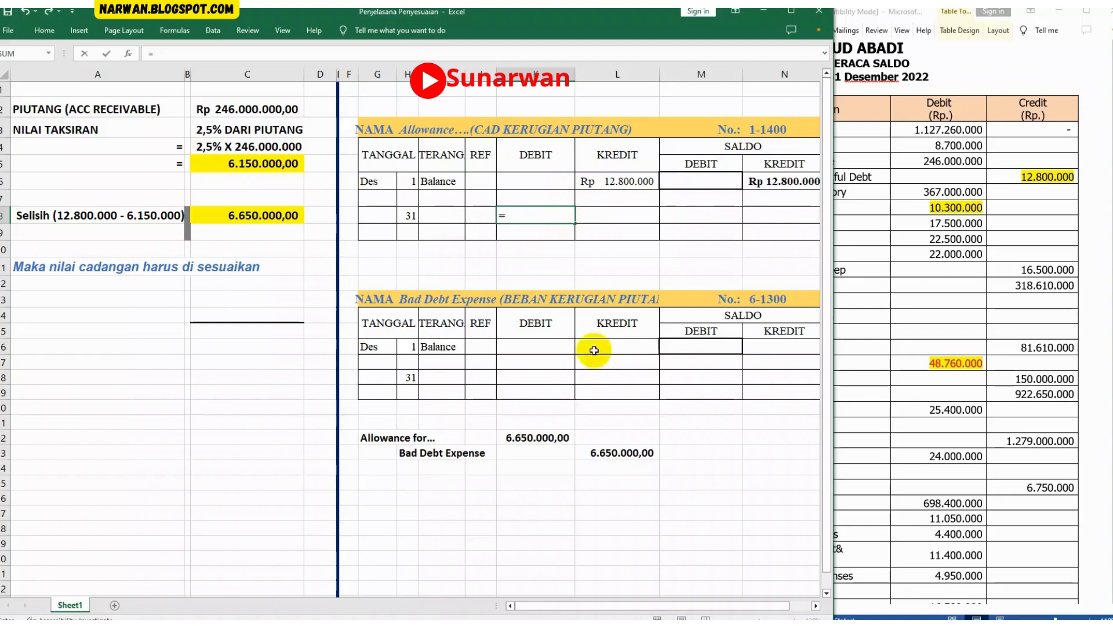
pyautogui.click(239, 214)
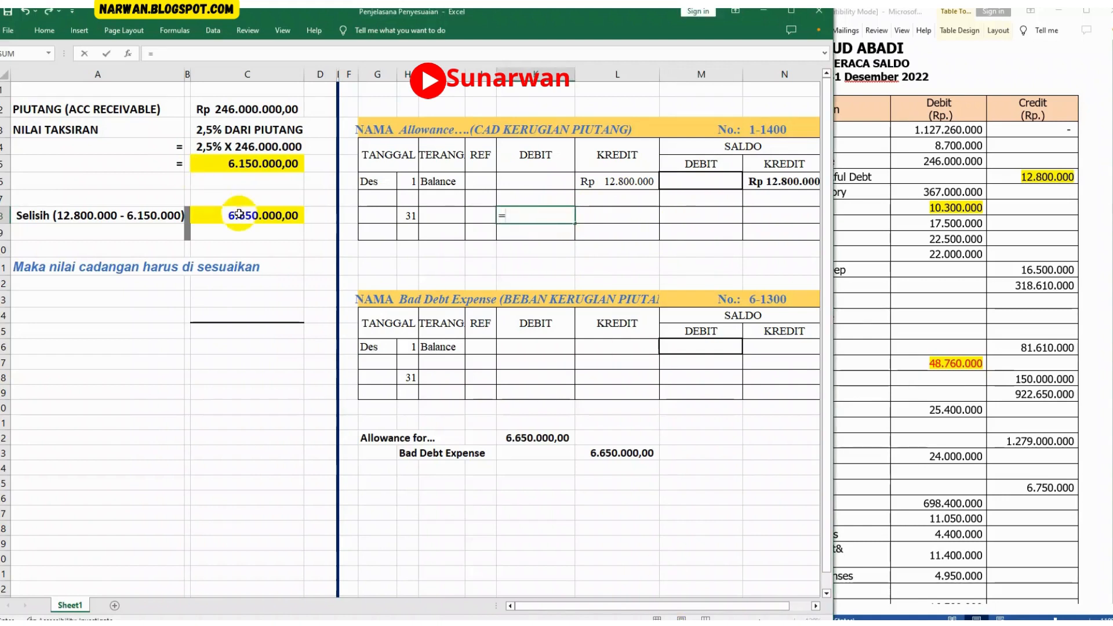
pyautogui.press('Return')
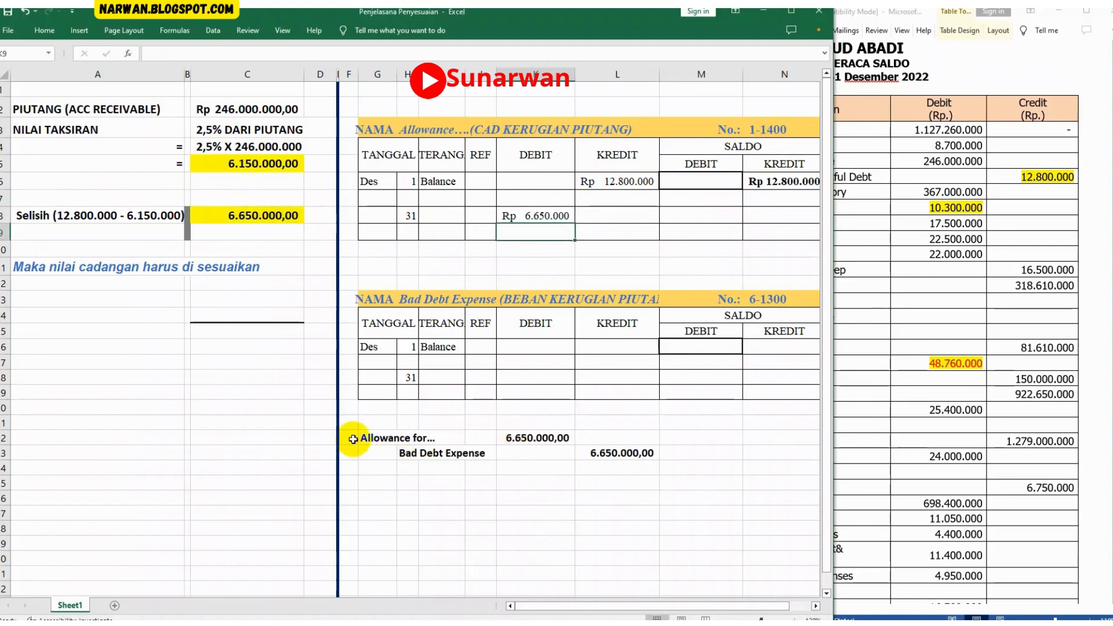
# Fill the Allowance and Bad Debt Expense adjusting entry in G22:L24 with yellow and compare it with ledger debit K8.
pyautogui.moveTo(348, 436); pyautogui.dragTo(604, 479)
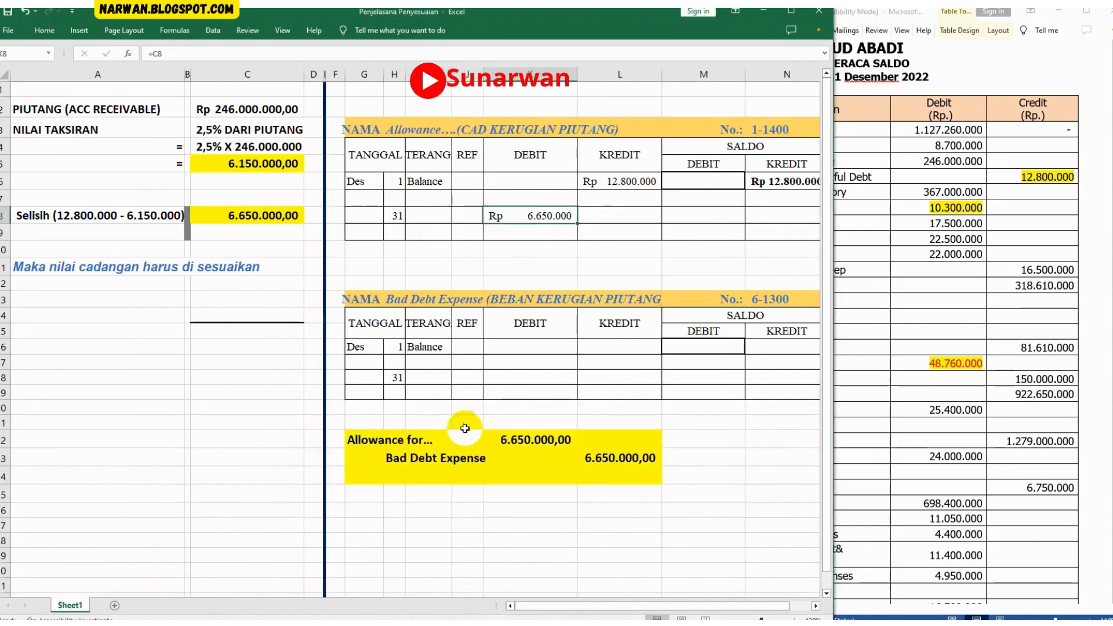
pyautogui.click(383, 439)
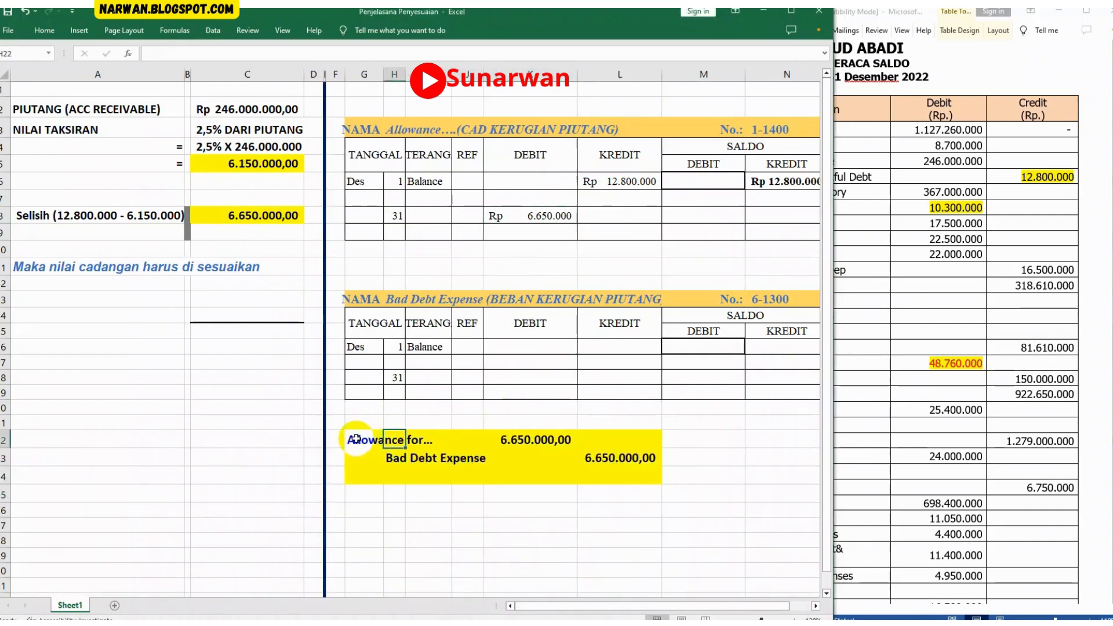
pyautogui.moveTo(360, 447)
pyautogui.mouseDown()
pyautogui.moveTo(596, 454)
pyautogui.moveTo(609, 468)
pyautogui.mouseUp()
pyautogui.click(519, 216)
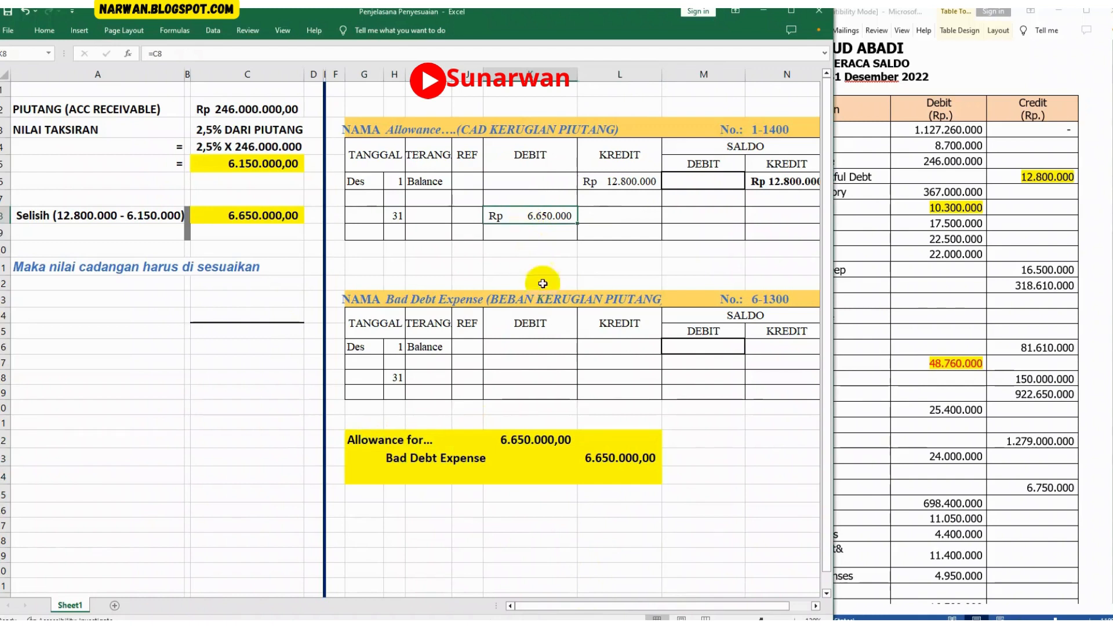
# Reference the Allowance debit in K8 from the Bad Debt Expense ledger's credit cell L18.
pyautogui.click(622, 384)
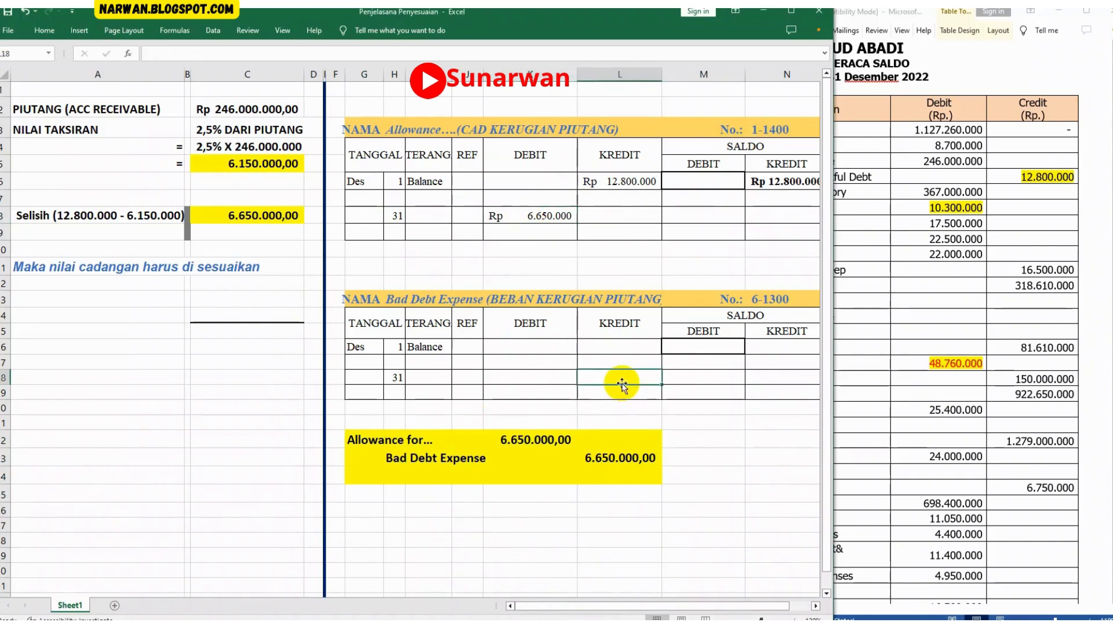
pyautogui.write('=')
pyautogui.click(522, 215)
pyautogui.press('Return')
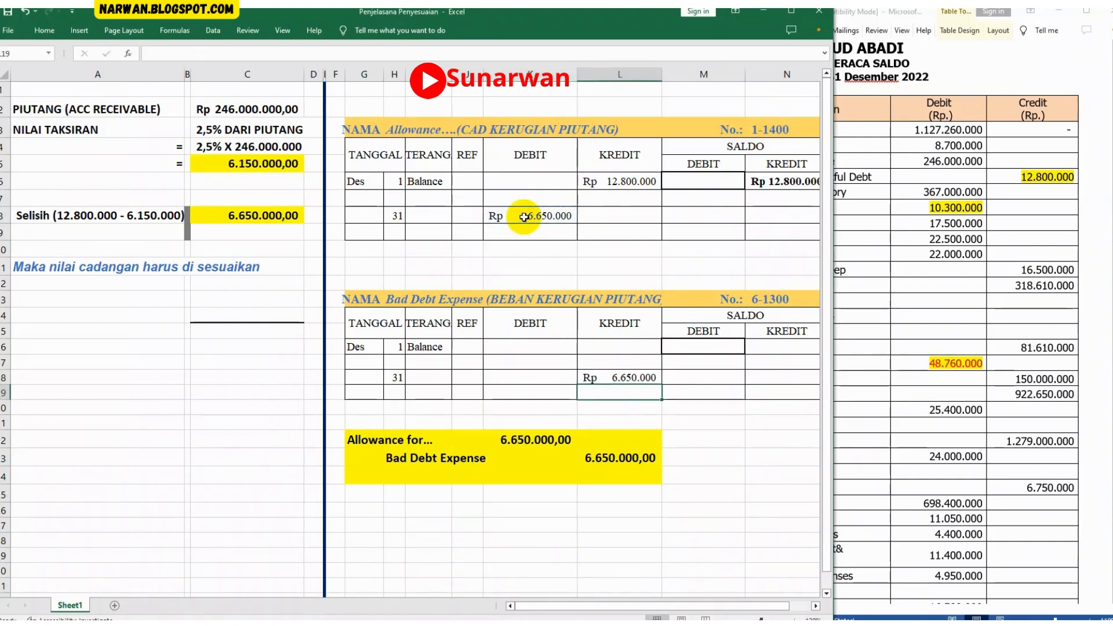
# Calculate the adjusted Allowance credit balance in N8 with the formula =N6-K8.
pyautogui.click(783, 215)
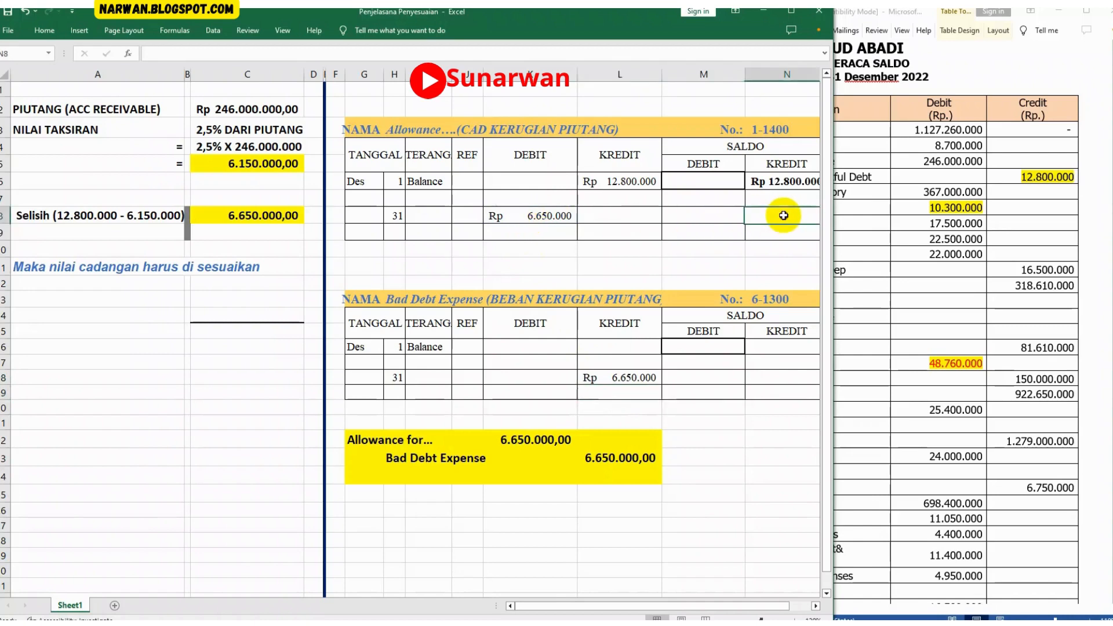
pyautogui.write('=')
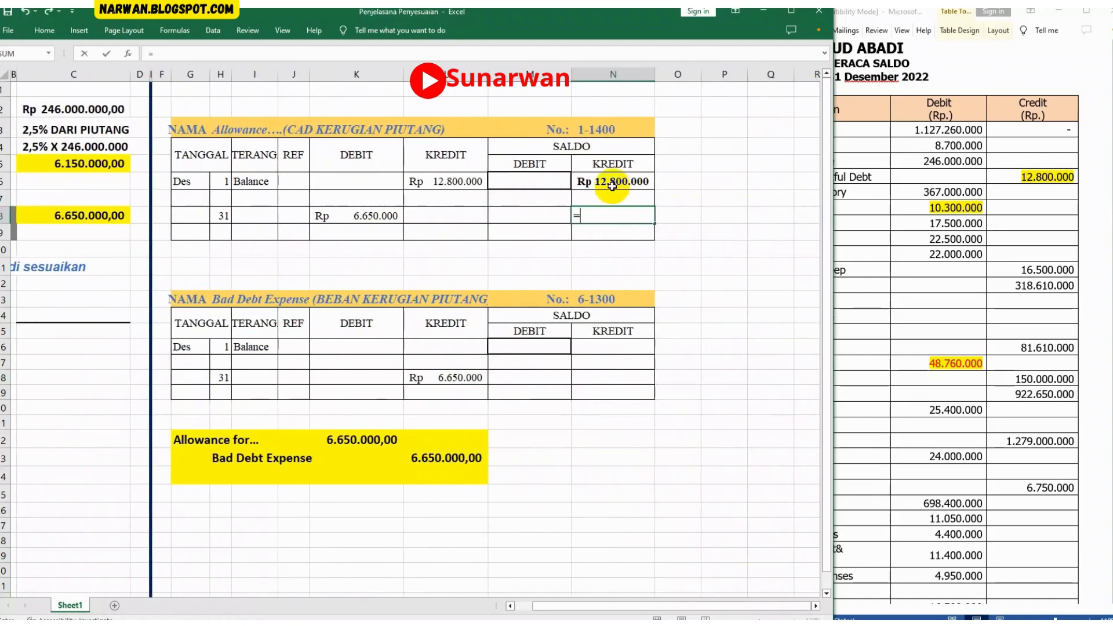
pyautogui.click(610, 184)
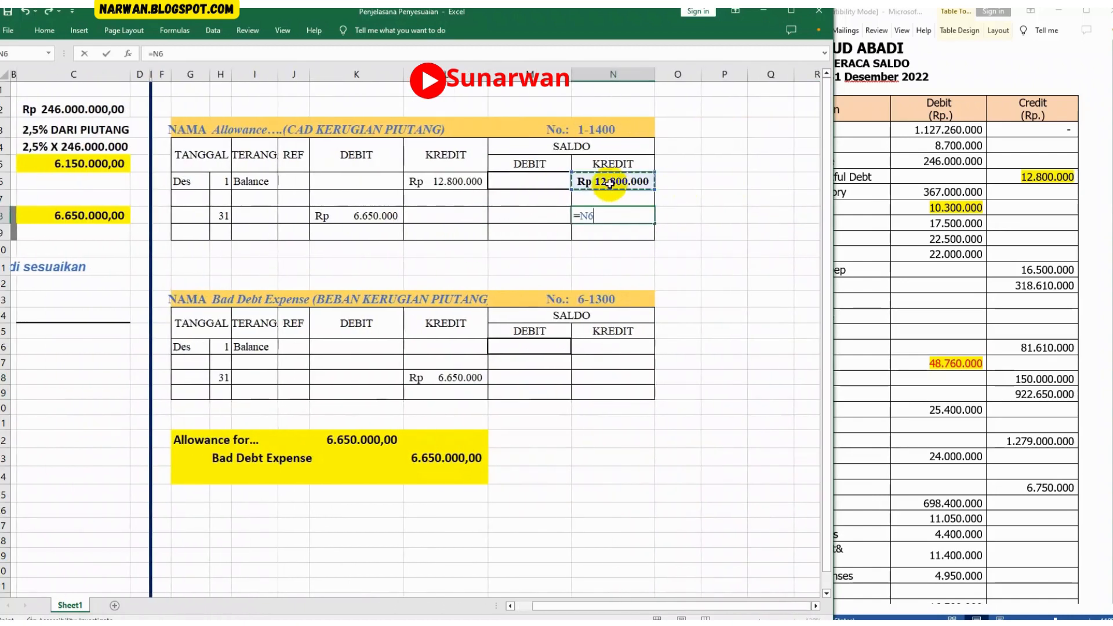
pyautogui.click(367, 216)
pyautogui.press('Return')
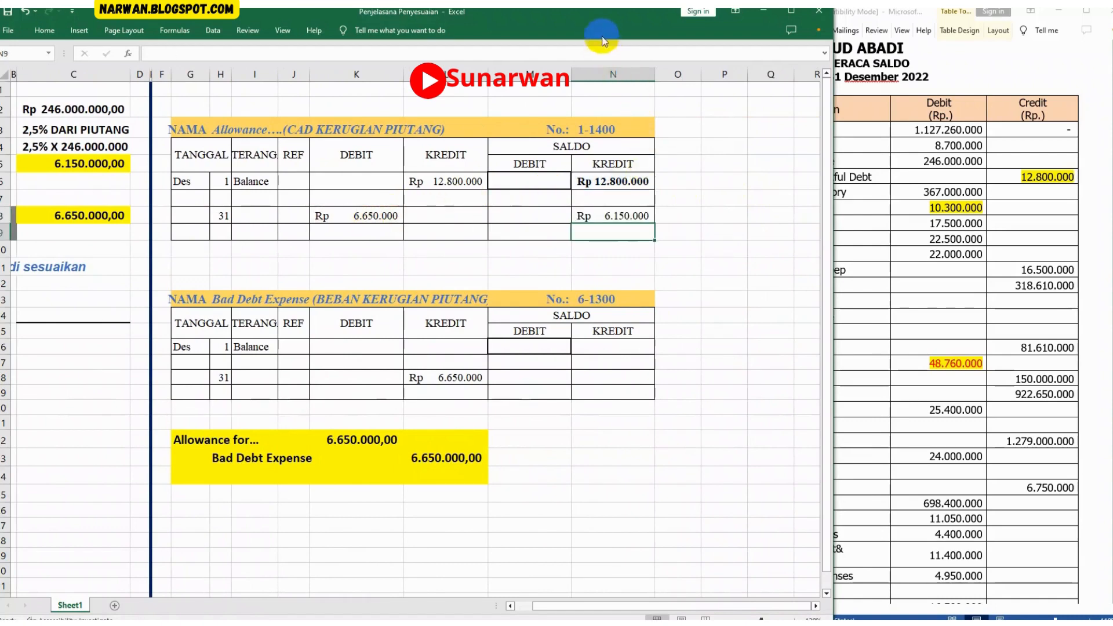
# Reposition the workbook window, check the Allowance balance N6 and debit K8, and widen column C.
pyautogui.moveTo(603, 23); pyautogui.dragTo(657, 43)
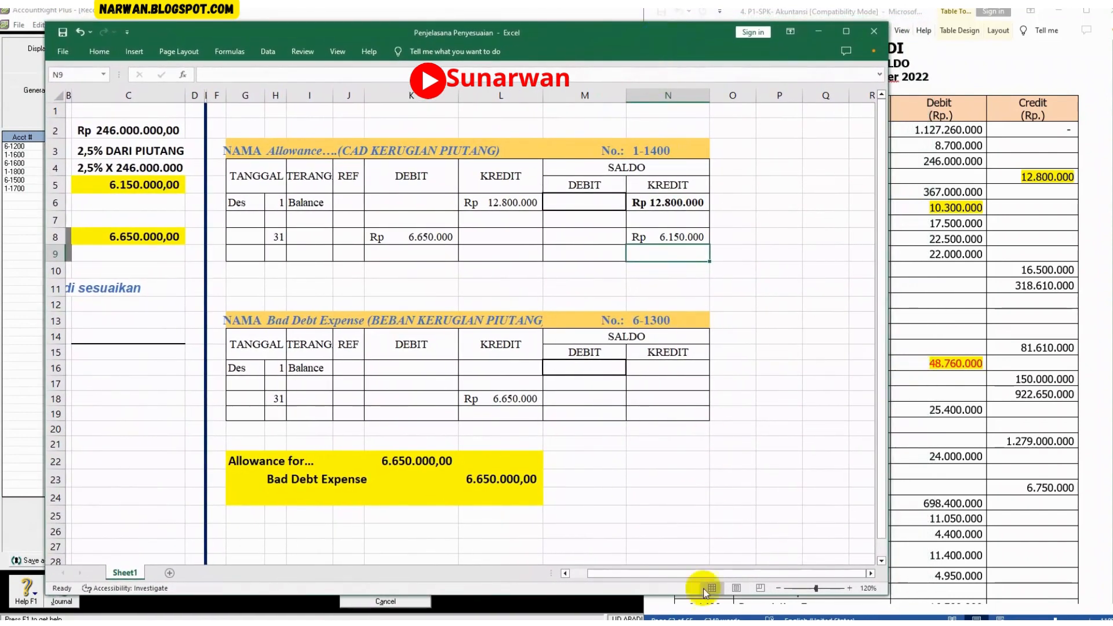
pyautogui.click(637, 205)
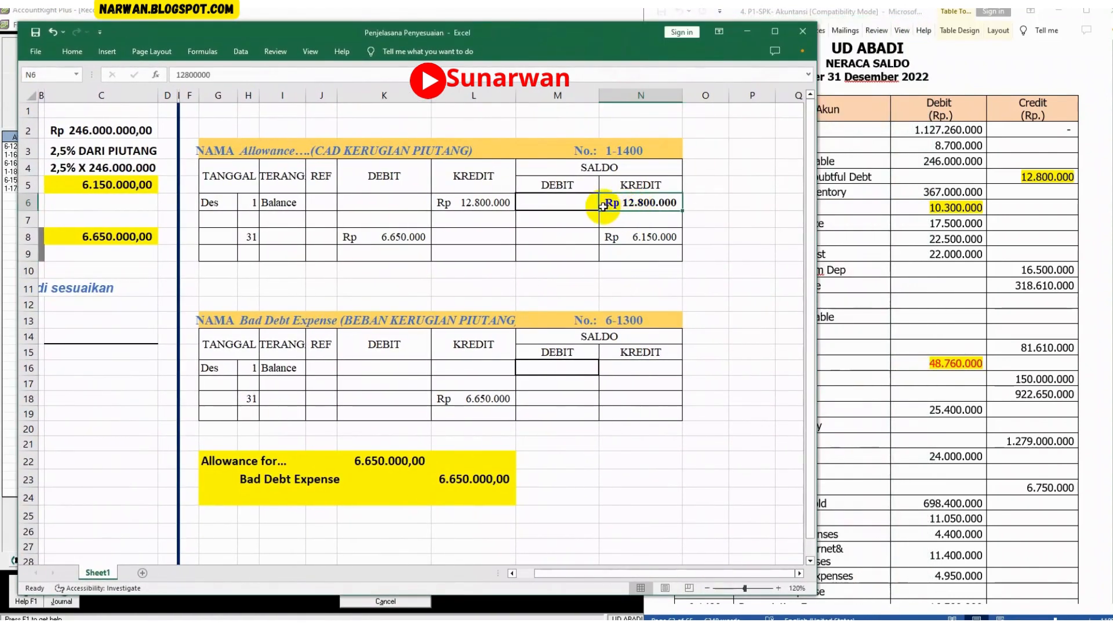
pyautogui.click(396, 238)
pyautogui.moveTo(158, 92); pyautogui.dragTo(193, 93)
# Compare the adjusted balance in N8 with the estimated loss in C5 and item 4 of the Word memo.
pyautogui.click(689, 239)
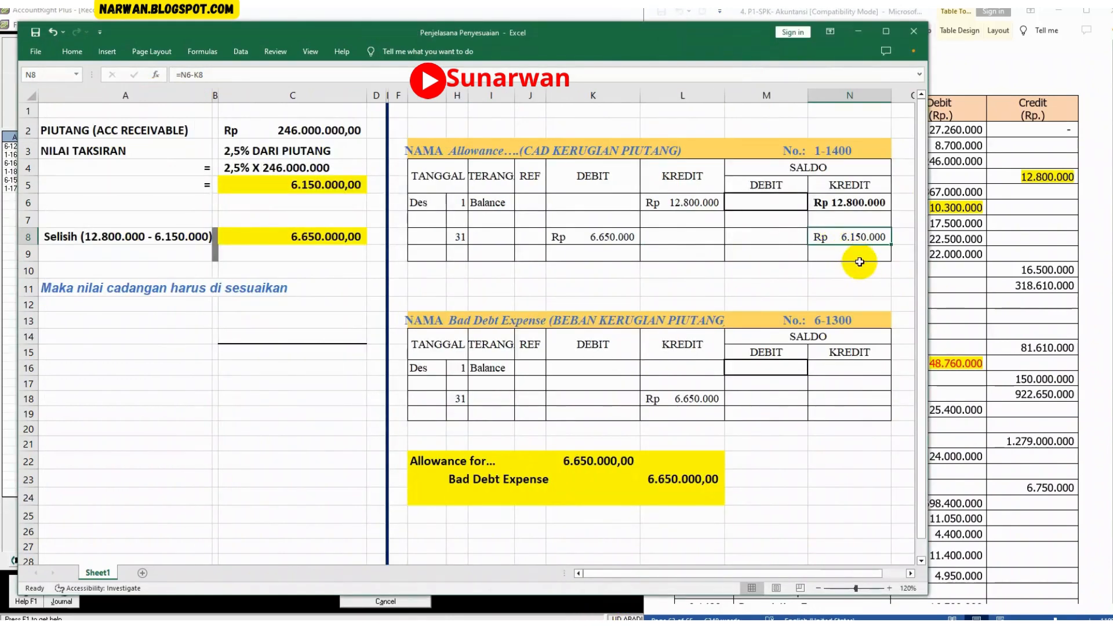
pyautogui.click(264, 186)
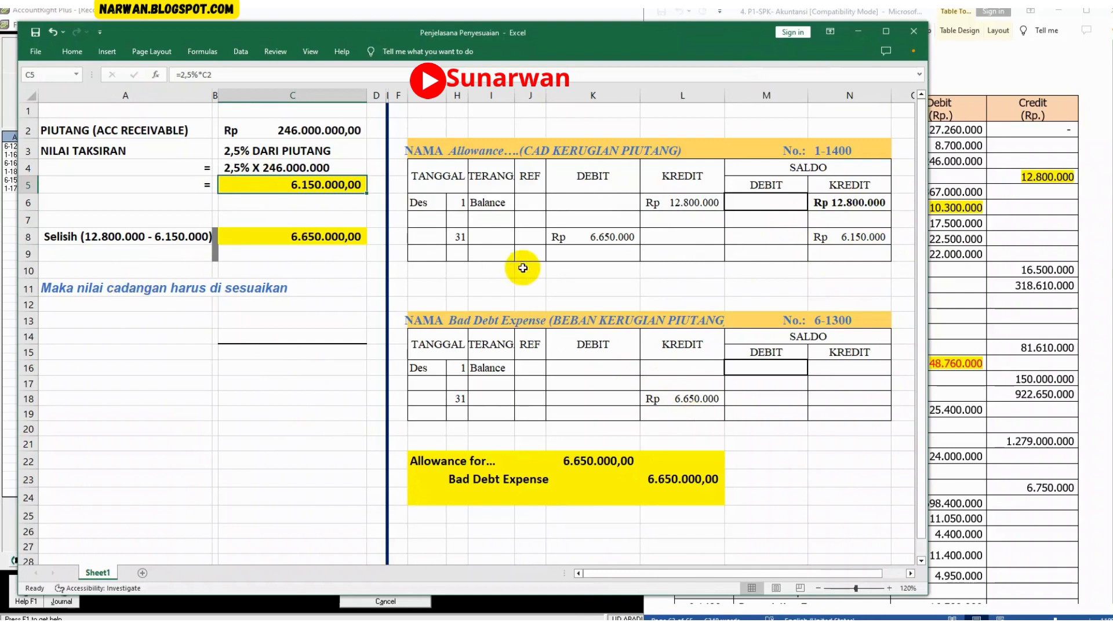
pyautogui.click(68, 290)
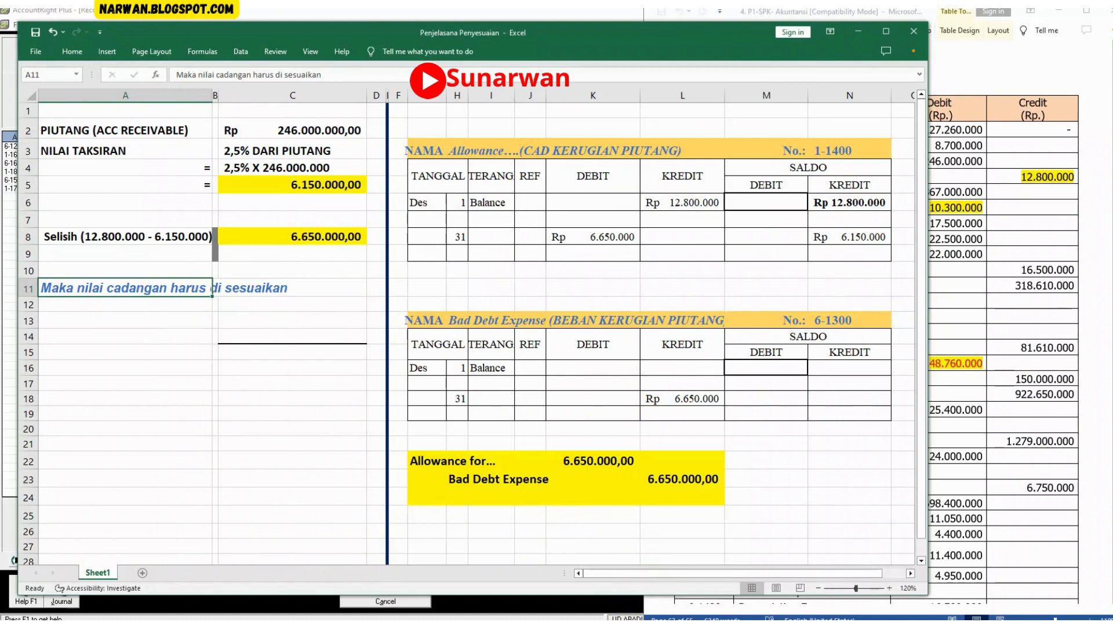
pyautogui.click(297, 186)
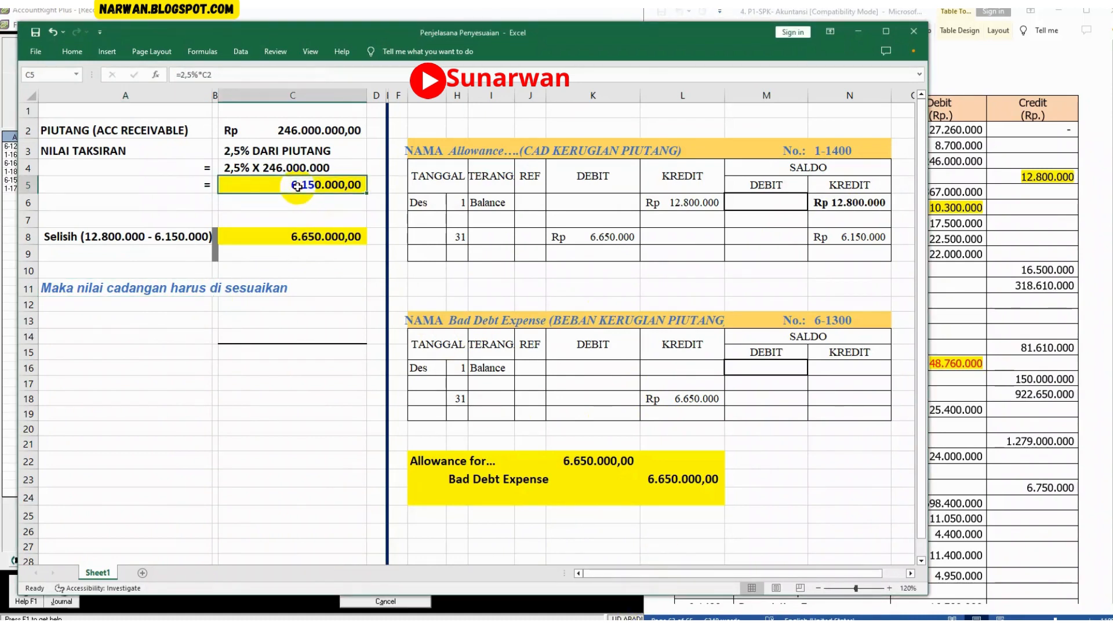
pyautogui.click(987, 347)
pyautogui.scroll(-6, 995, 367)
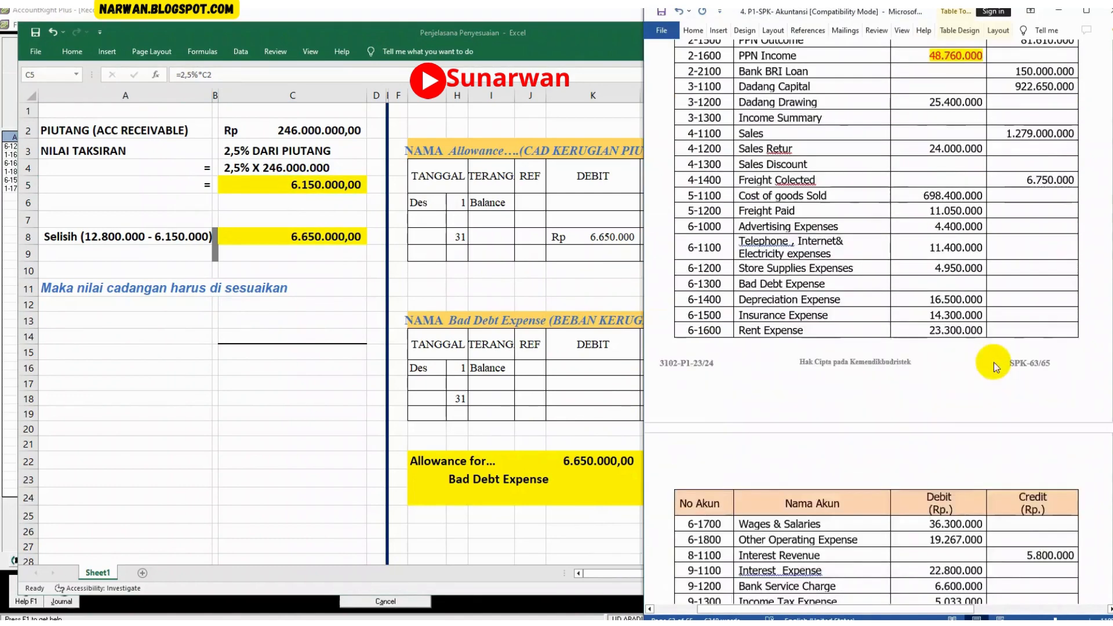
pyautogui.scroll(-10, 995, 366)
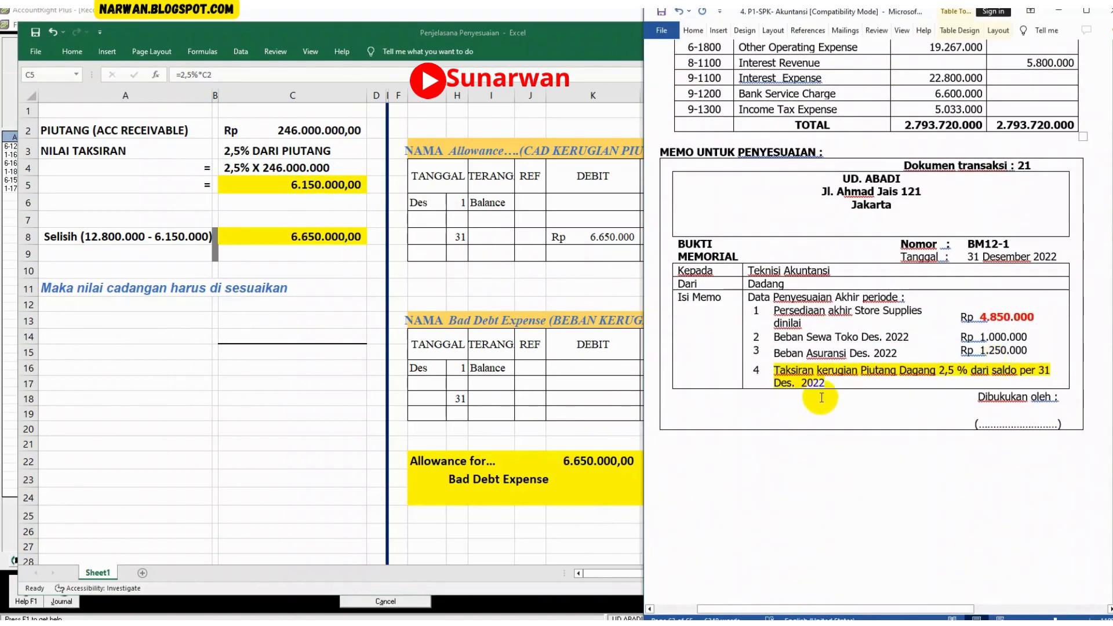
# Trace the adjustment in the workbook from the Allowance balance N6 through the difference C8 to the ledger debit K8.
pyautogui.click(427, 268)
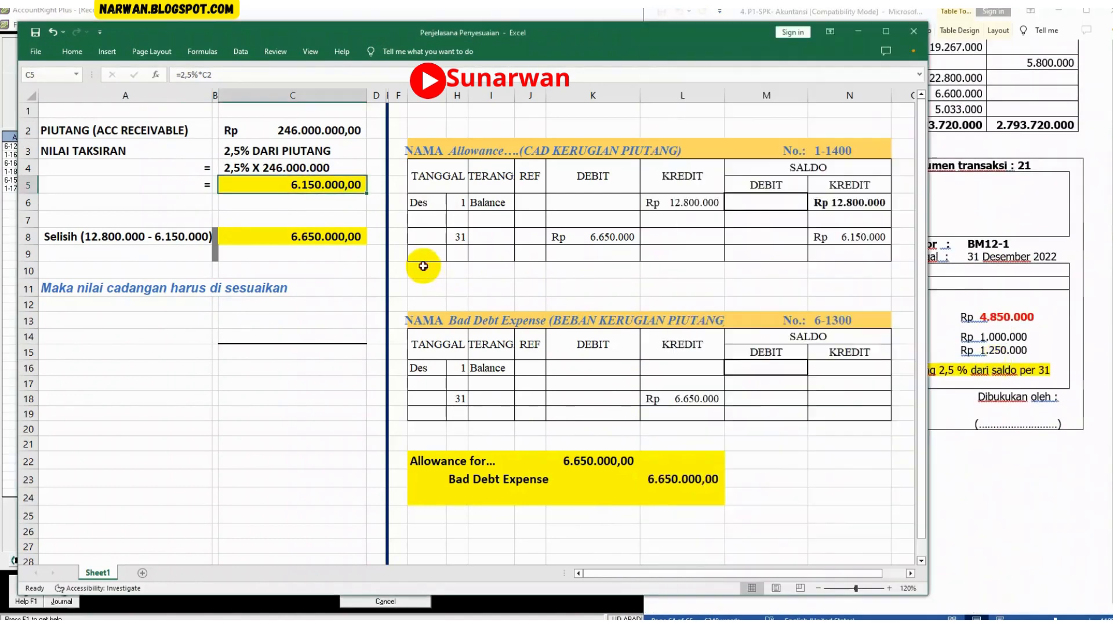
pyautogui.click(849, 201)
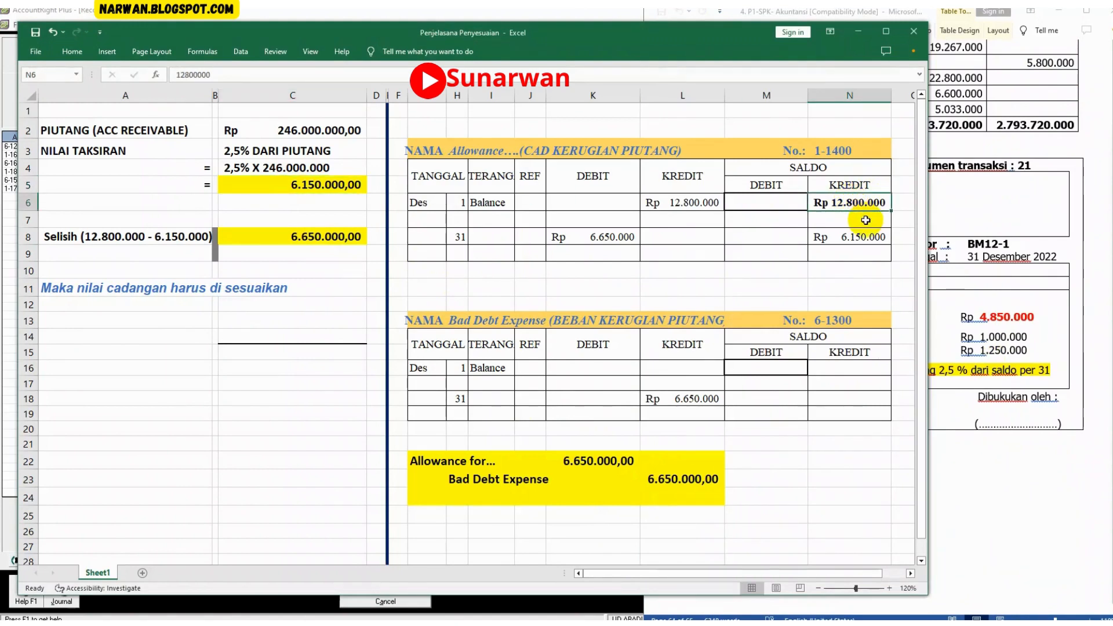
pyautogui.click(310, 235)
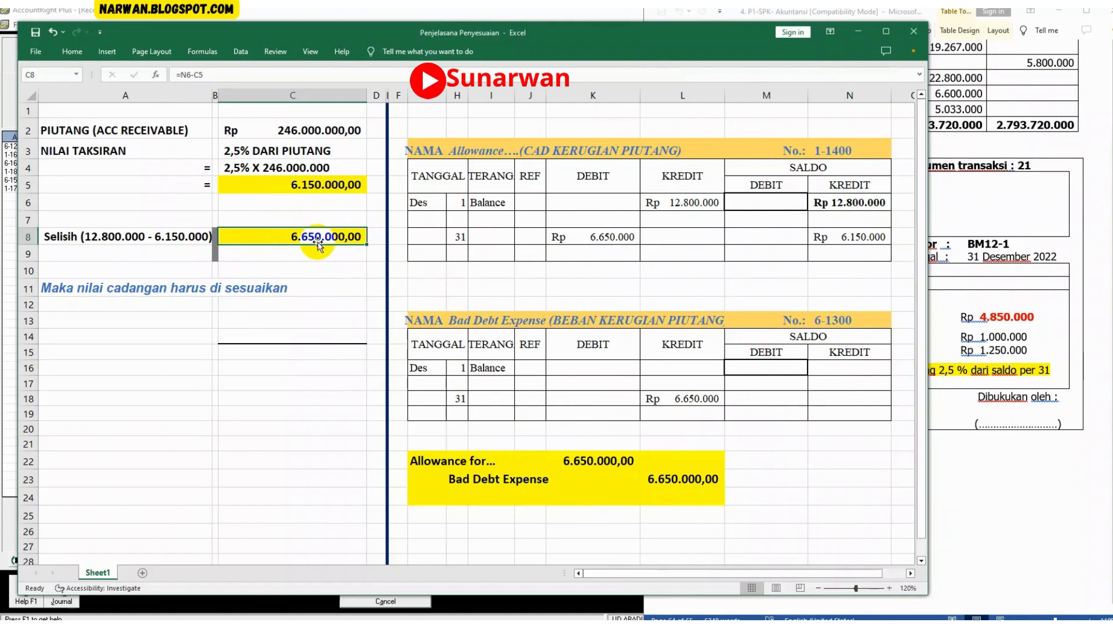
pyautogui.click(85, 293)
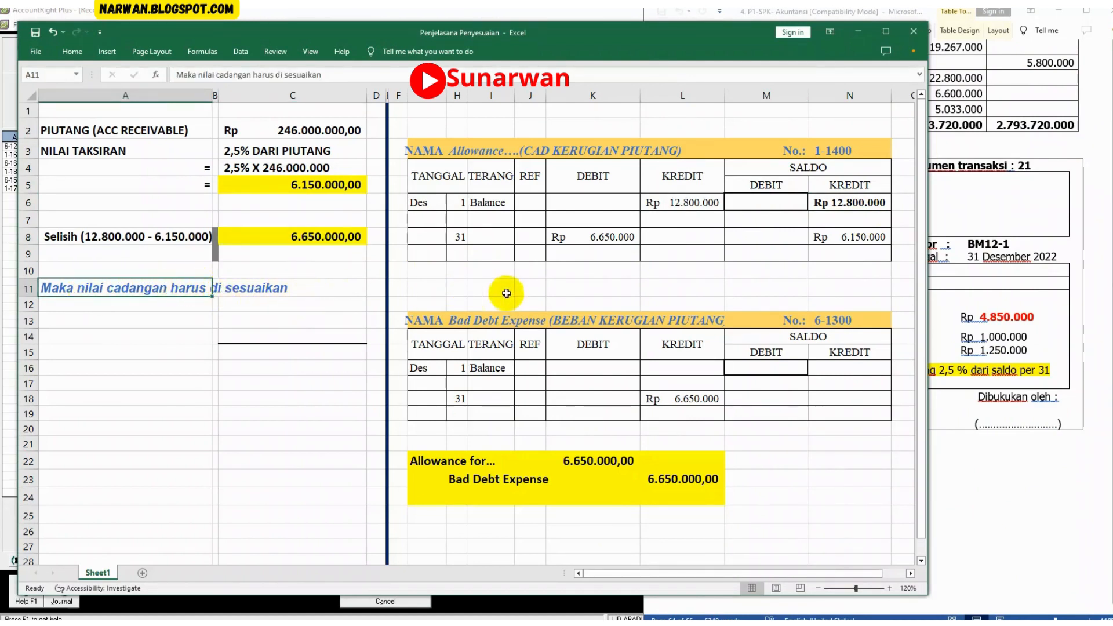
pyautogui.click(611, 238)
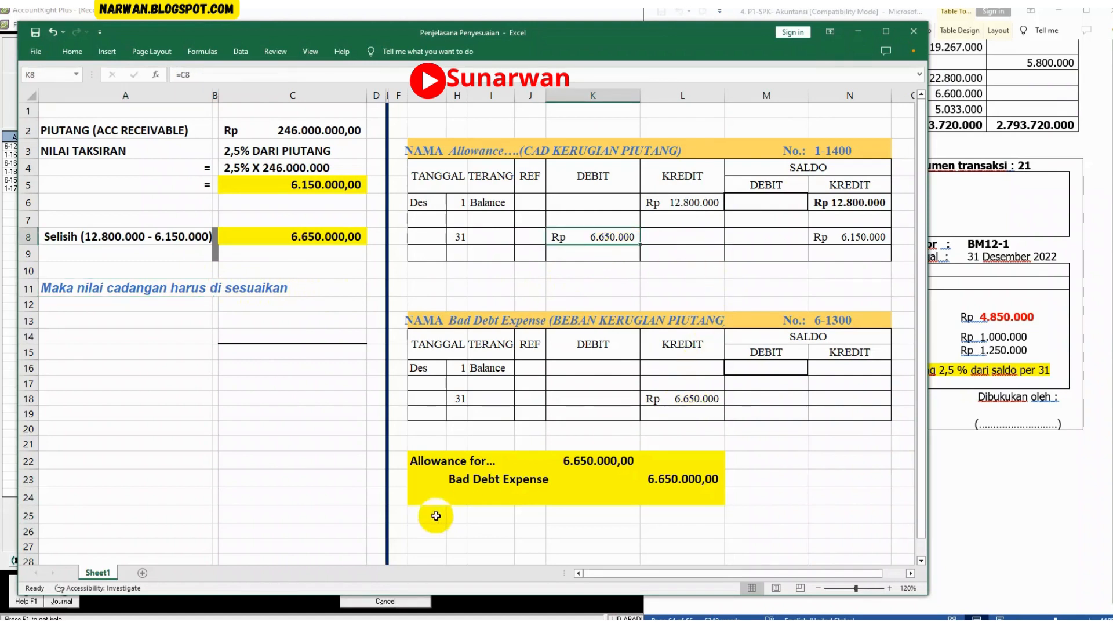
# Make the adjusted Allowance balance in N8 bold and fill its cell with yellow.
pyautogui.click(841, 239)
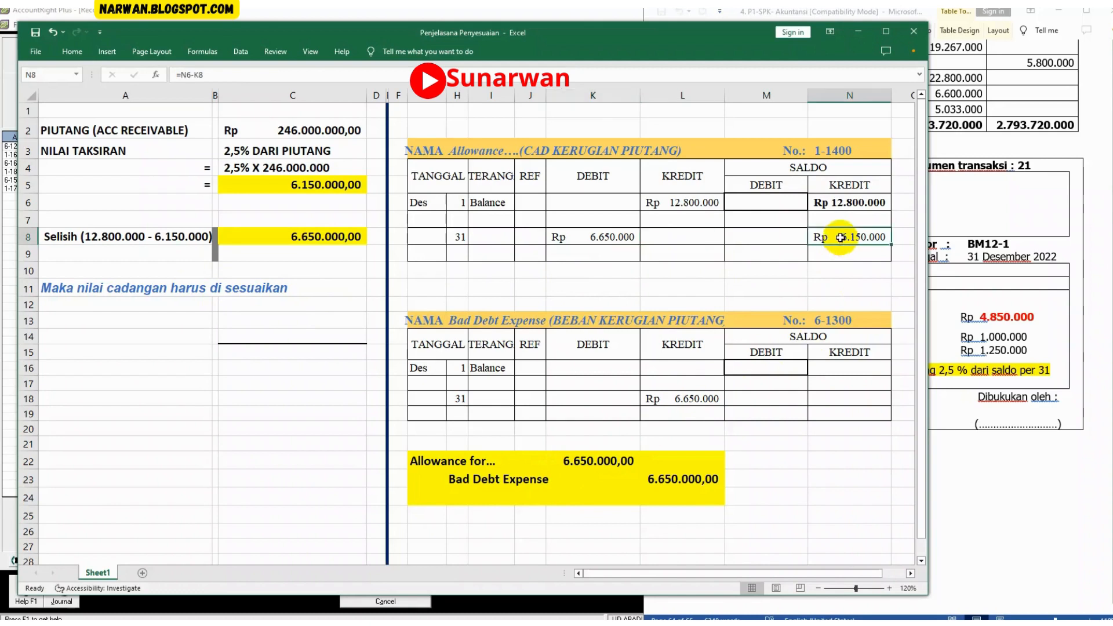
pyautogui.click(72, 52)
pyautogui.click(129, 93)
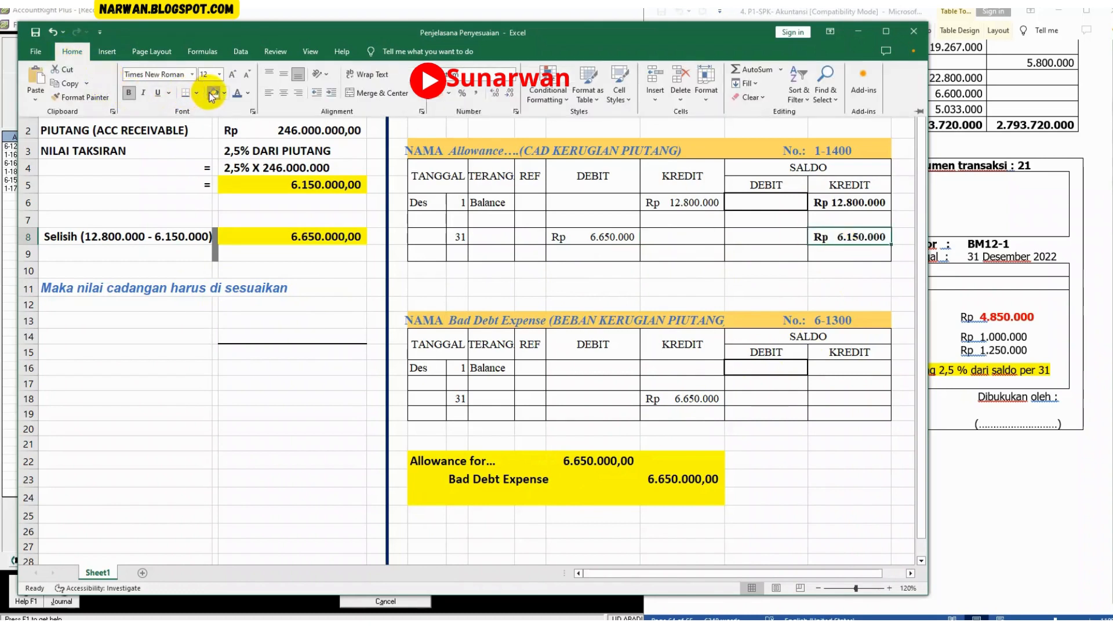
pyautogui.click(214, 93)
pyautogui.click(653, 275)
# Switch from the workbook back to AccountRight and add an Allowance for Doubtful Debt (1-1400) line with a debit of Rp6.650.000.
pyautogui.click(857, 36)
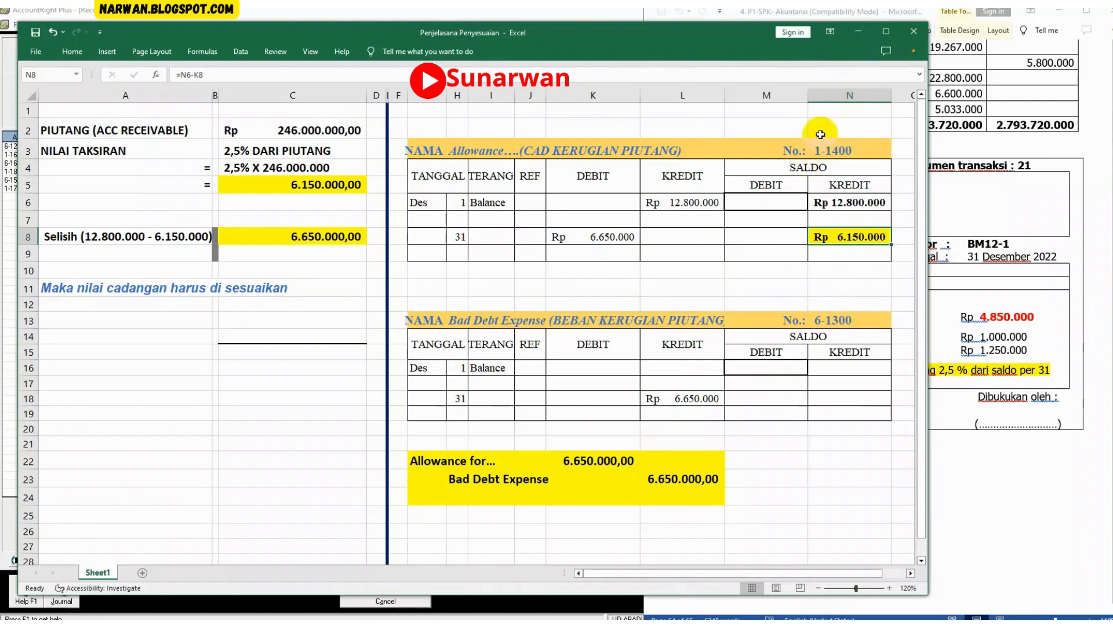
pyautogui.click(860, 33)
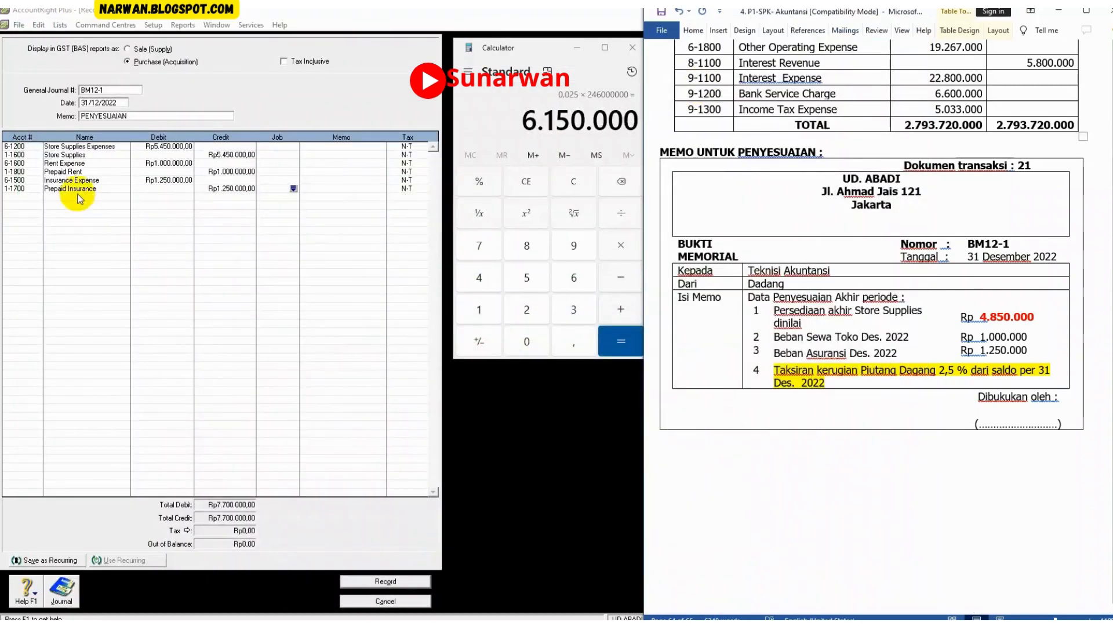
pyautogui.click(37, 197)
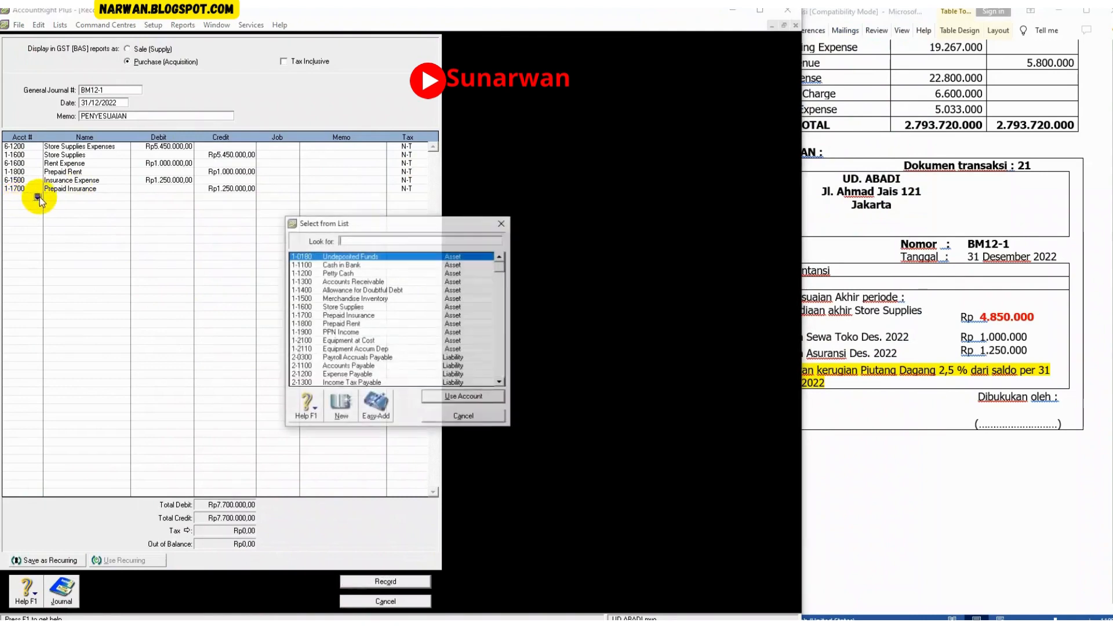
pyautogui.scroll(-4, 405, 336)
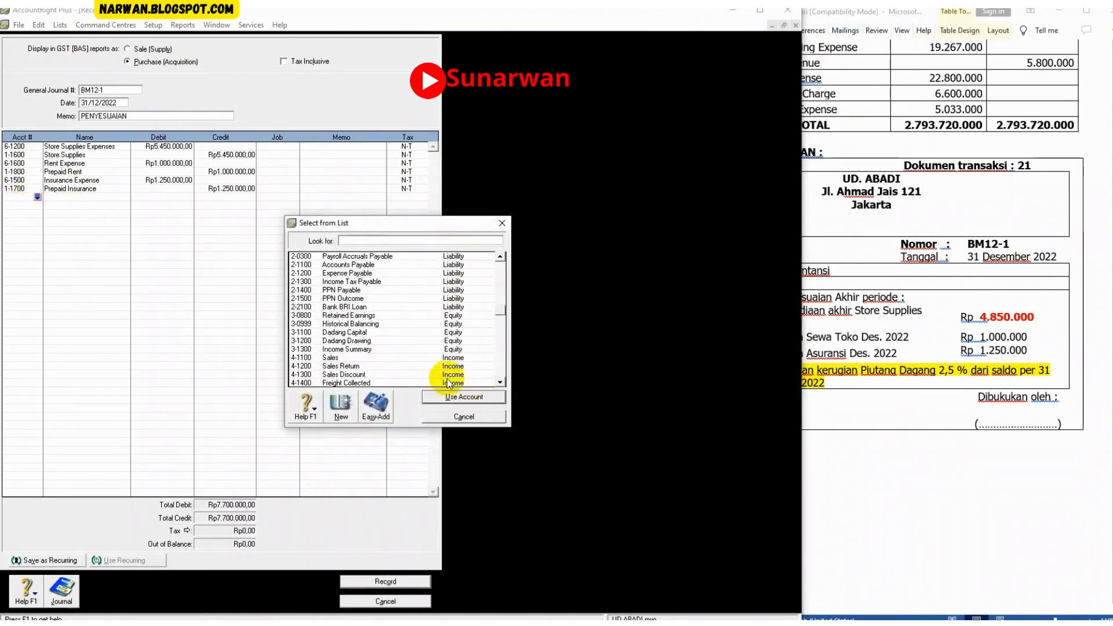
pyautogui.scroll(4, 368, 342)
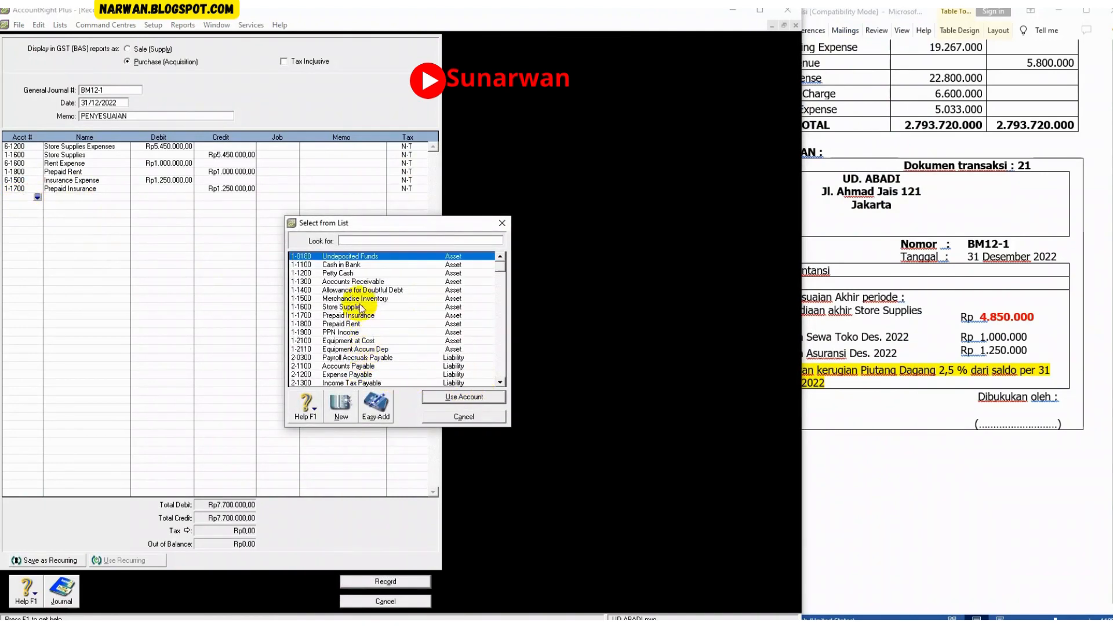
pyautogui.doubleClick(349, 289)
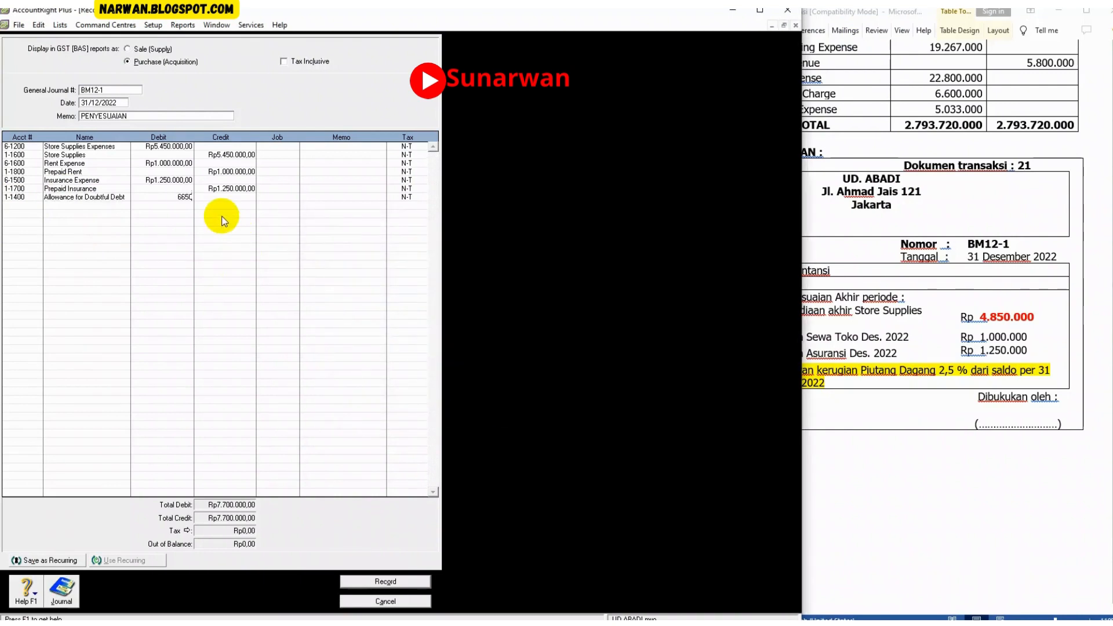
# Add a Bad Debt Expense (6-1300) line to the journal with a credit of Rp6.650.000.
pyautogui.click(34, 207)
pyautogui.click(37, 207)
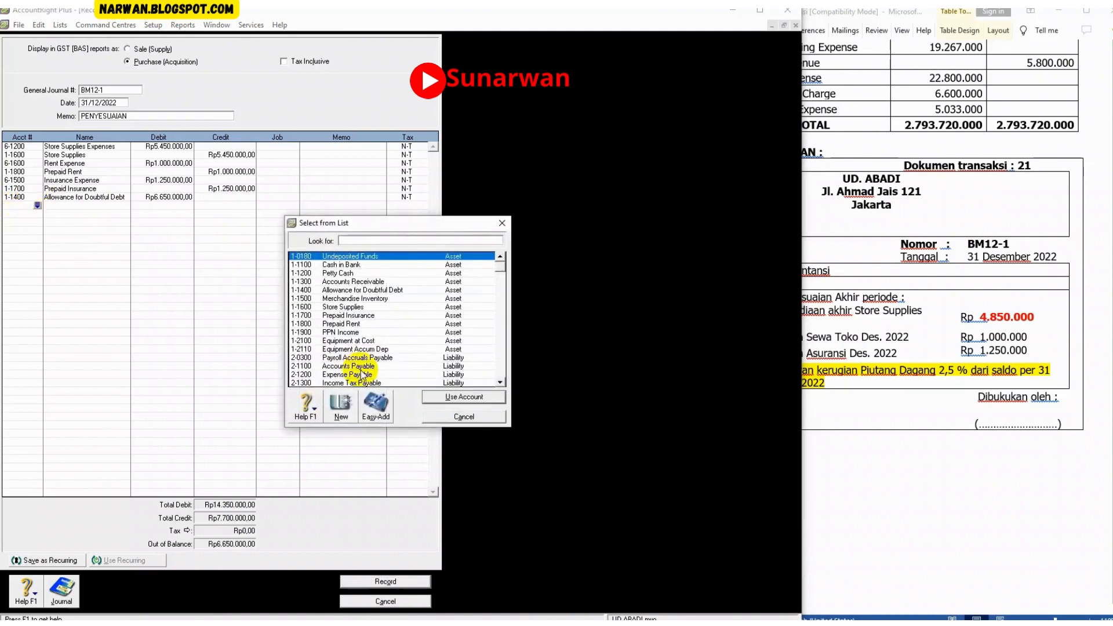
pyautogui.scroll(-2, 365, 365)
pyautogui.scroll(-4, 360, 366)
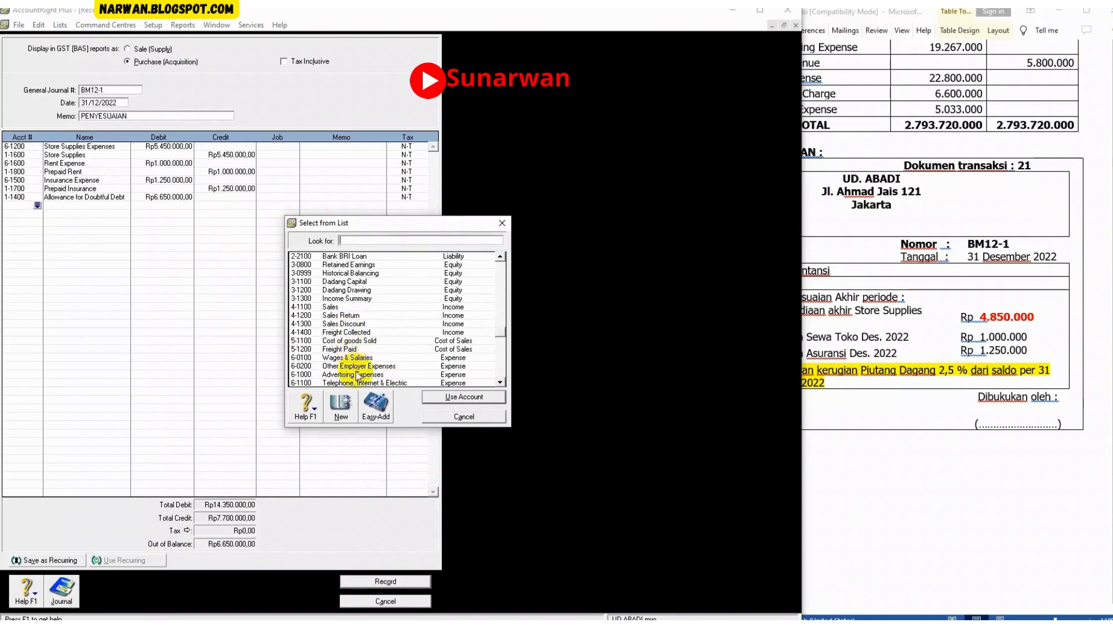
pyautogui.scroll(-1, 357, 376)
pyautogui.doubleClick(354, 374)
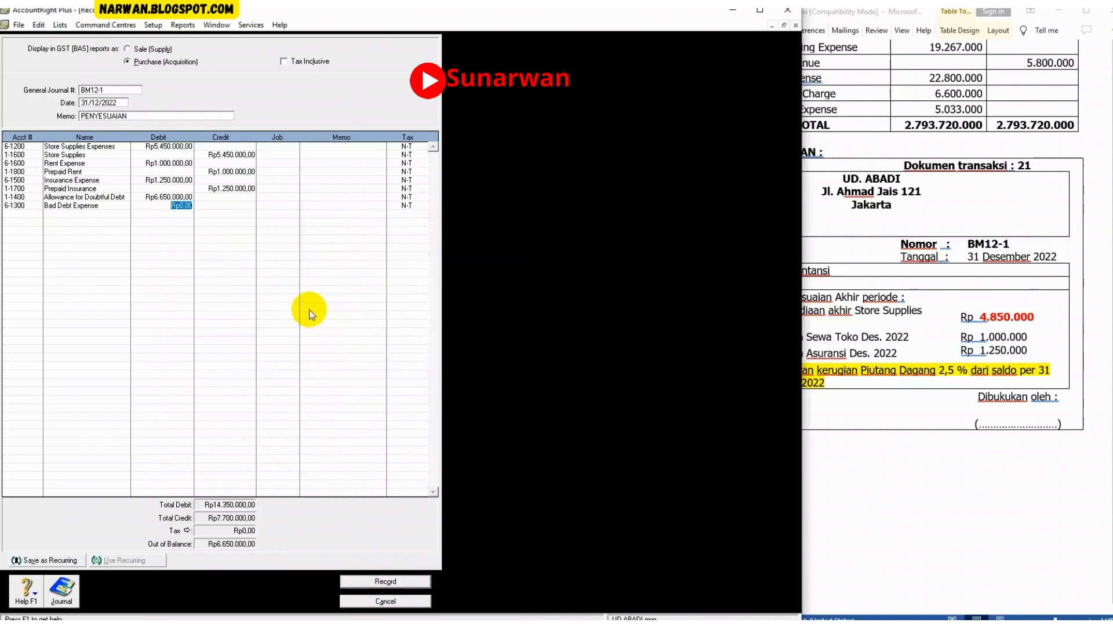
pyautogui.click(820, 219)
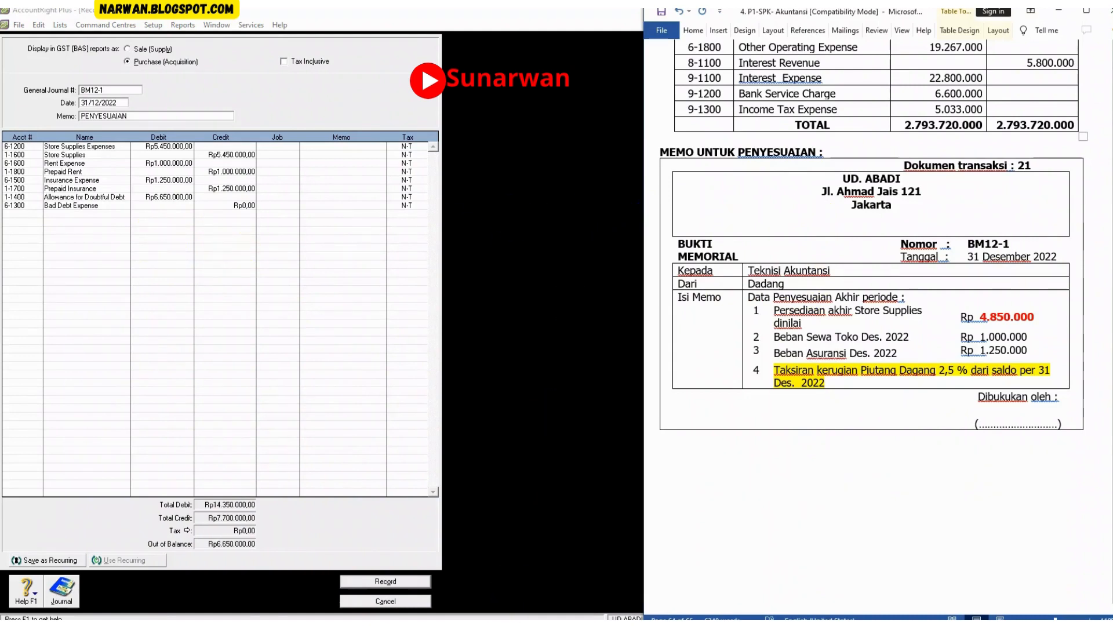
pyautogui.click(220, 204)
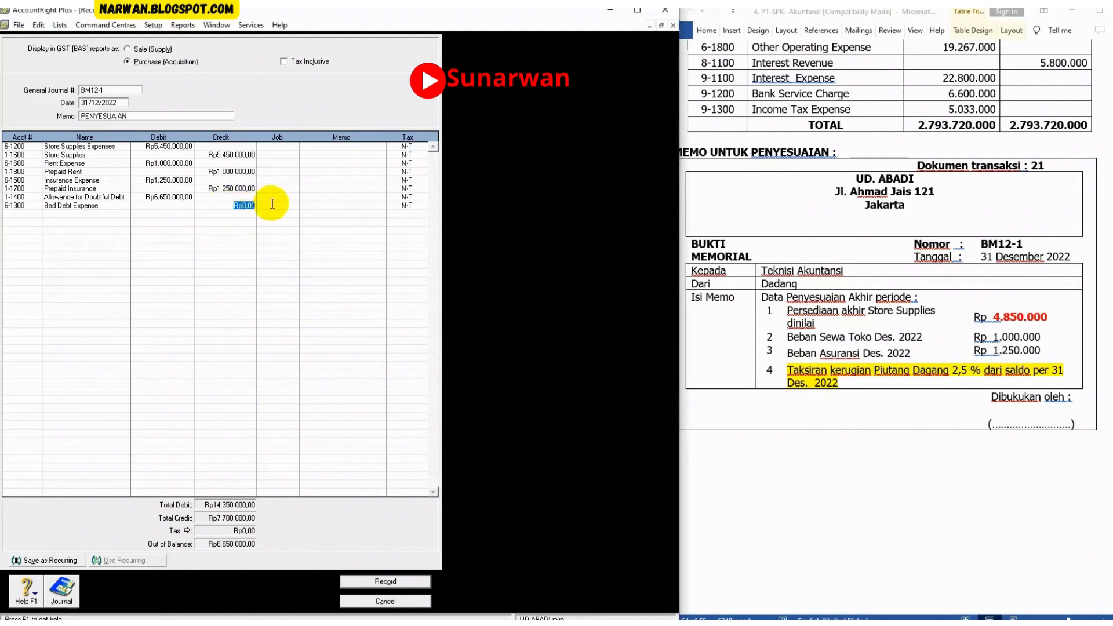
pyautogui.write('6.')
pyautogui.write('650.000')
pyautogui.press('Tab')
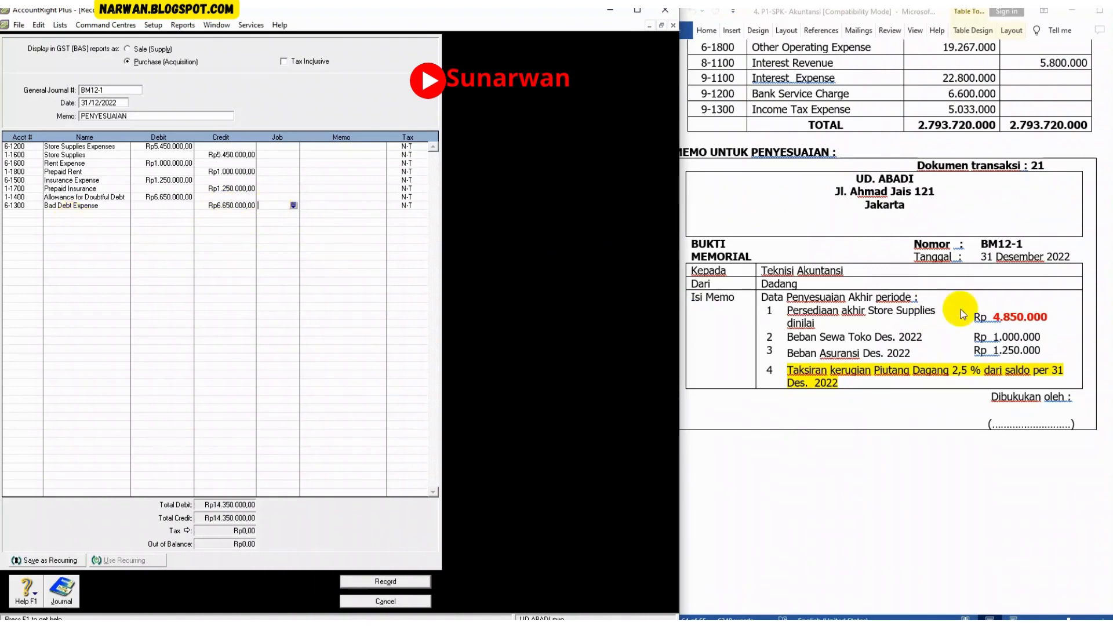
# Bring memo BM12-2 into view in the Word document and record adjusting journal BM12-1 in AccountRight.
pyautogui.click(955, 309)
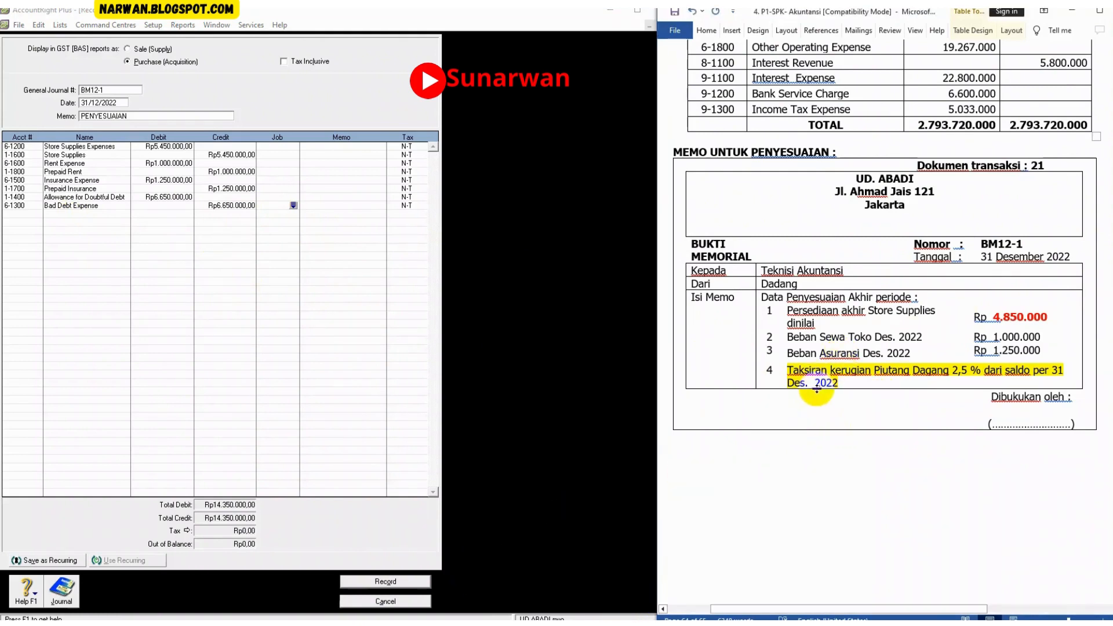
pyautogui.scroll(-2, 987, 428)
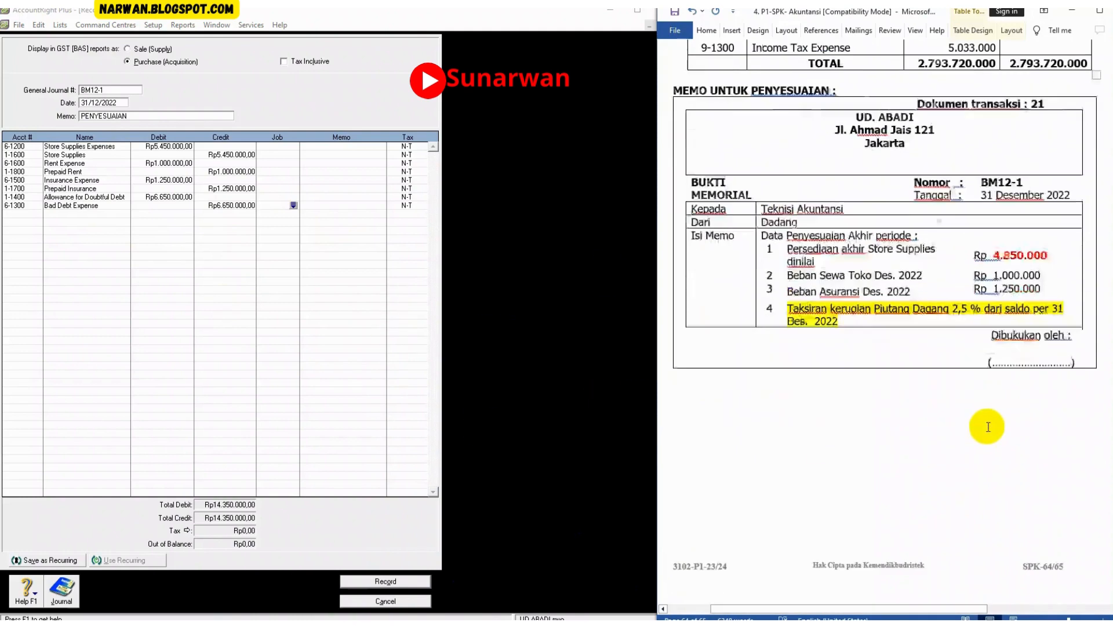
pyautogui.scroll(-10, 987, 427)
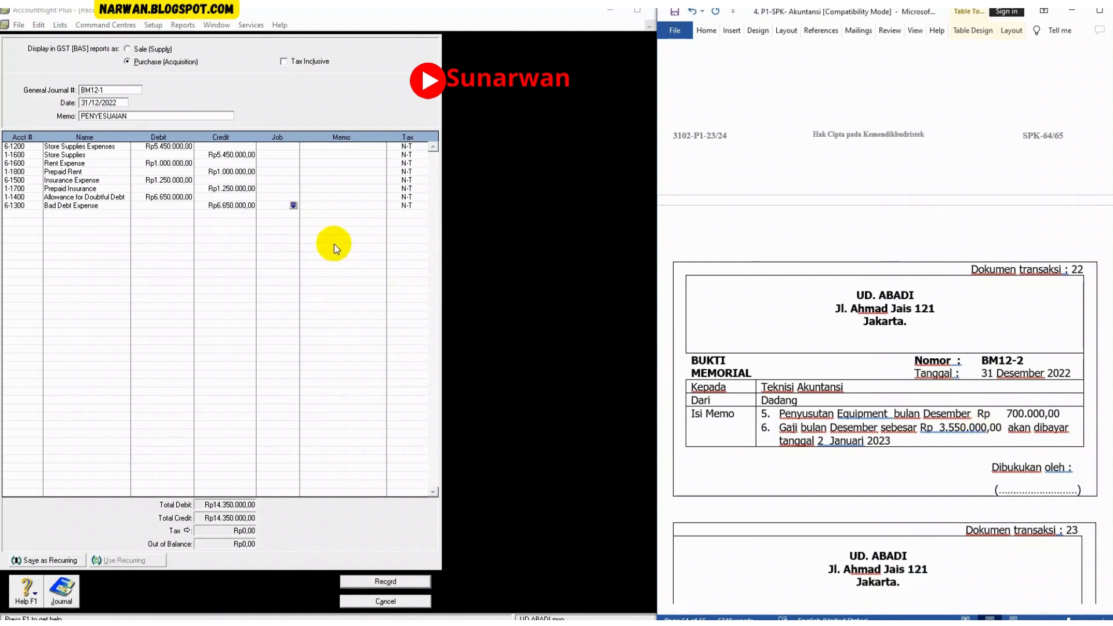
pyautogui.click(368, 583)
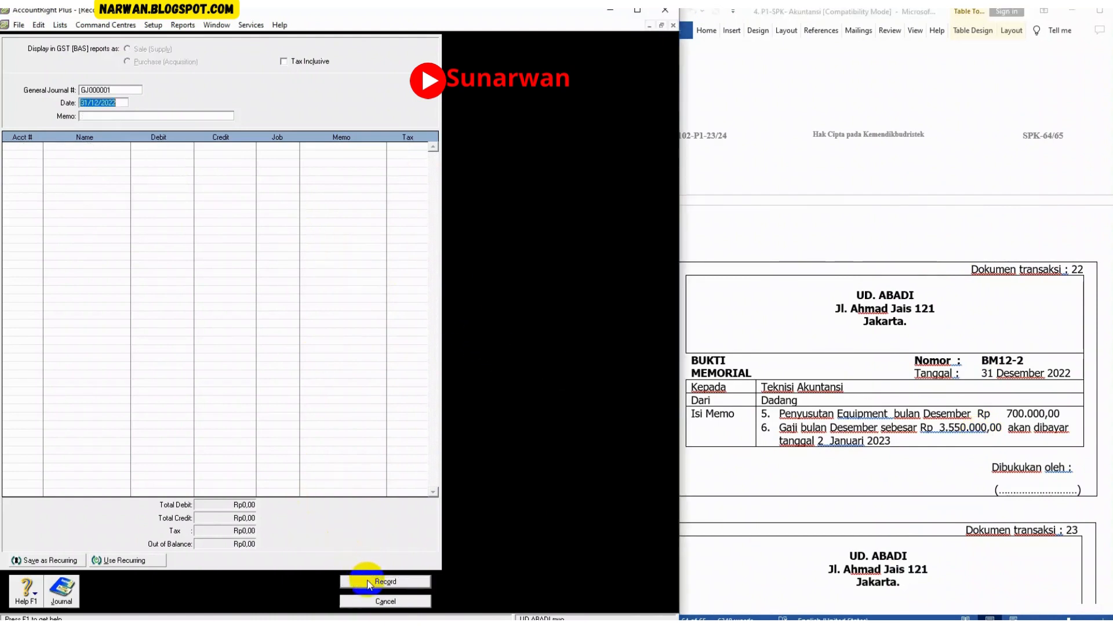
# Number the new journal BM12-2 with the memo PENYESUAIAN and debit Depreciation Expense (6-1400) Rp700.000.
pyautogui.click(124, 90)
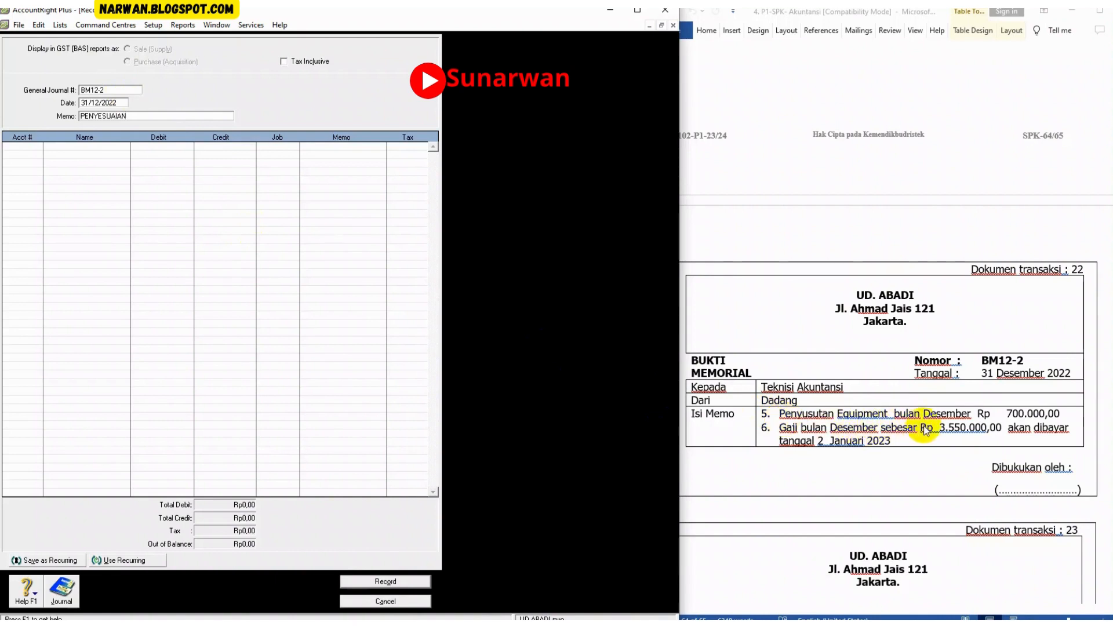
pyautogui.click(24, 148)
pyautogui.click(38, 147)
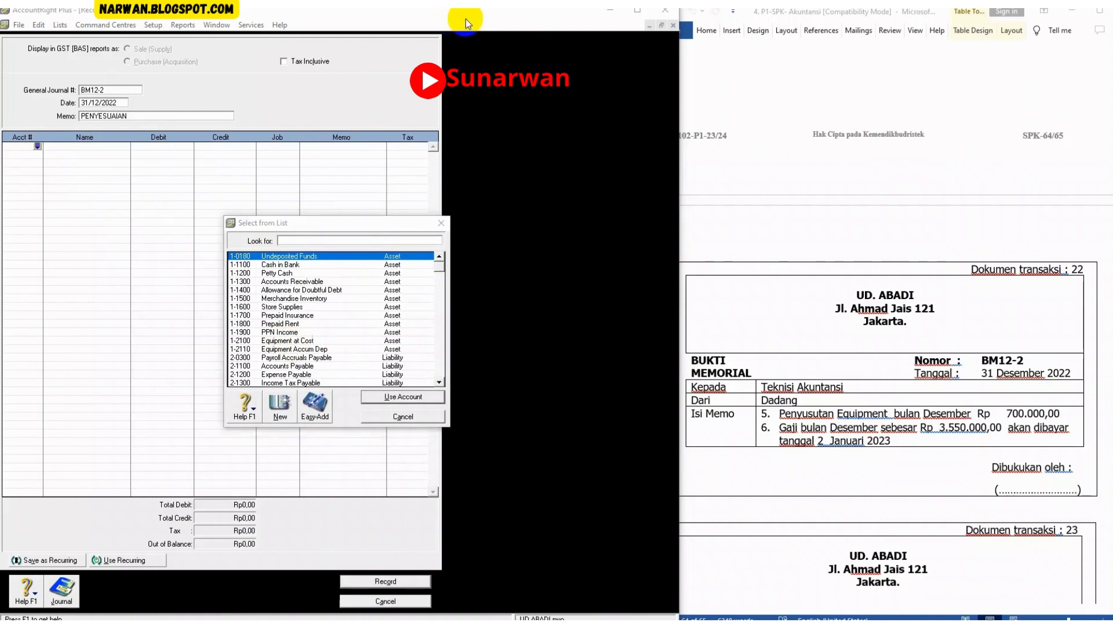
pyautogui.scroll(-4, 290, 360)
pyautogui.scroll(-4, 291, 361)
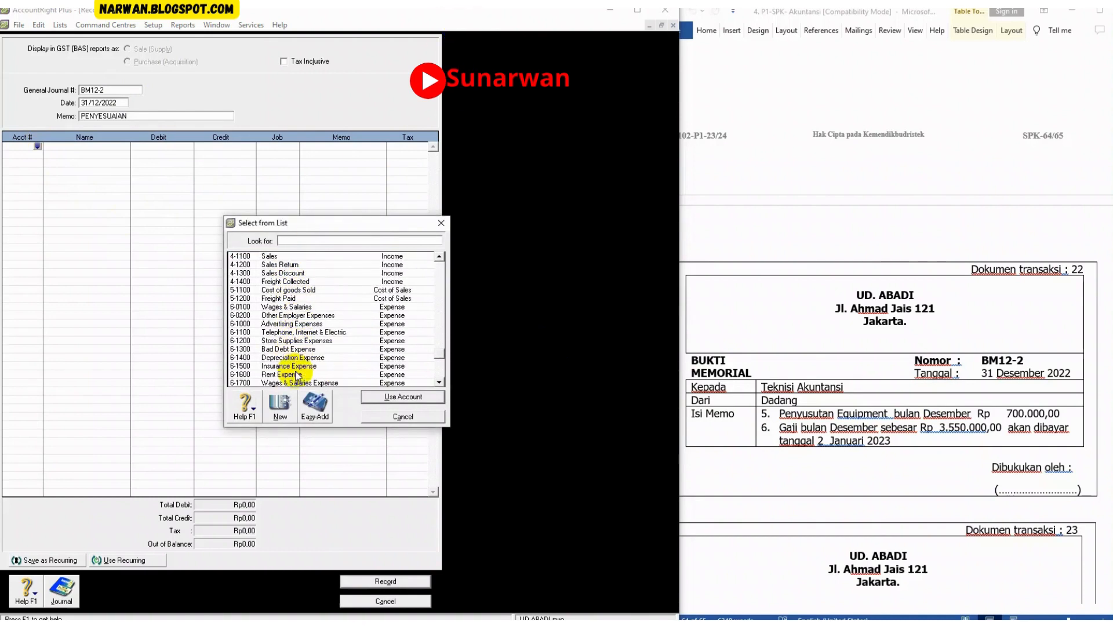
pyautogui.doubleClick(298, 357)
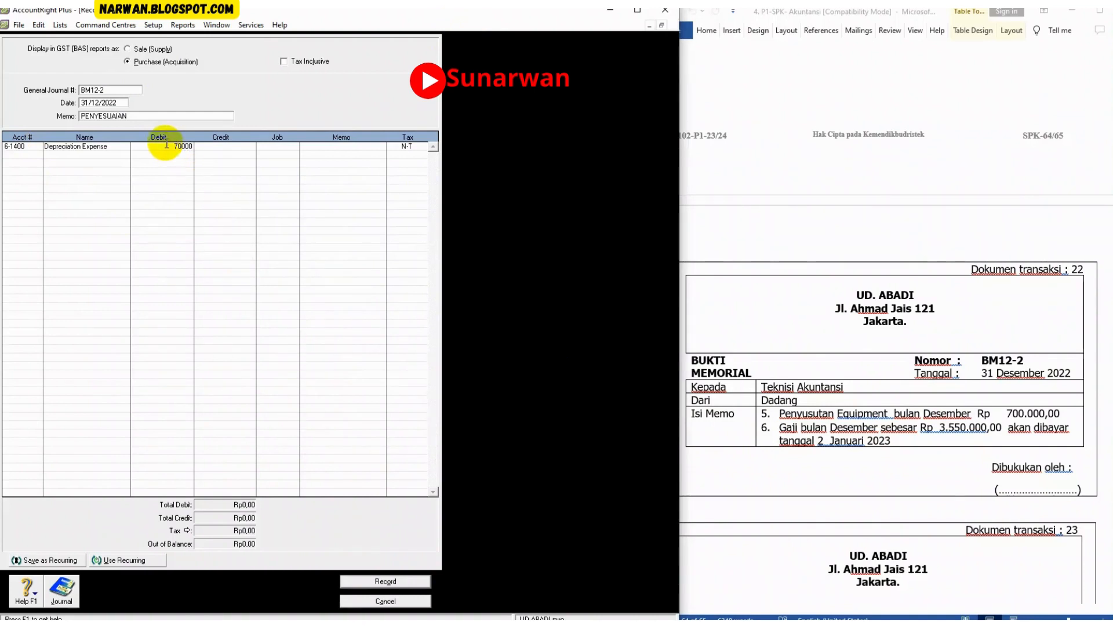
pyautogui.click(14, 146)
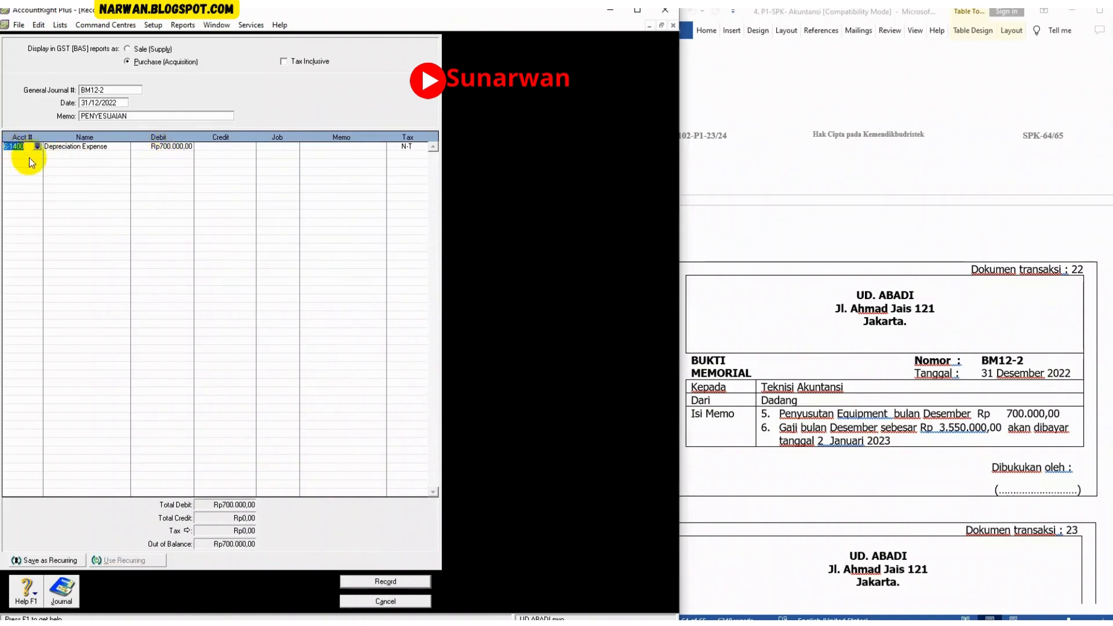
# Add an Equipment Accum Dep (1-2110) line with a credit of Rp700.000.
pyautogui.click(36, 155)
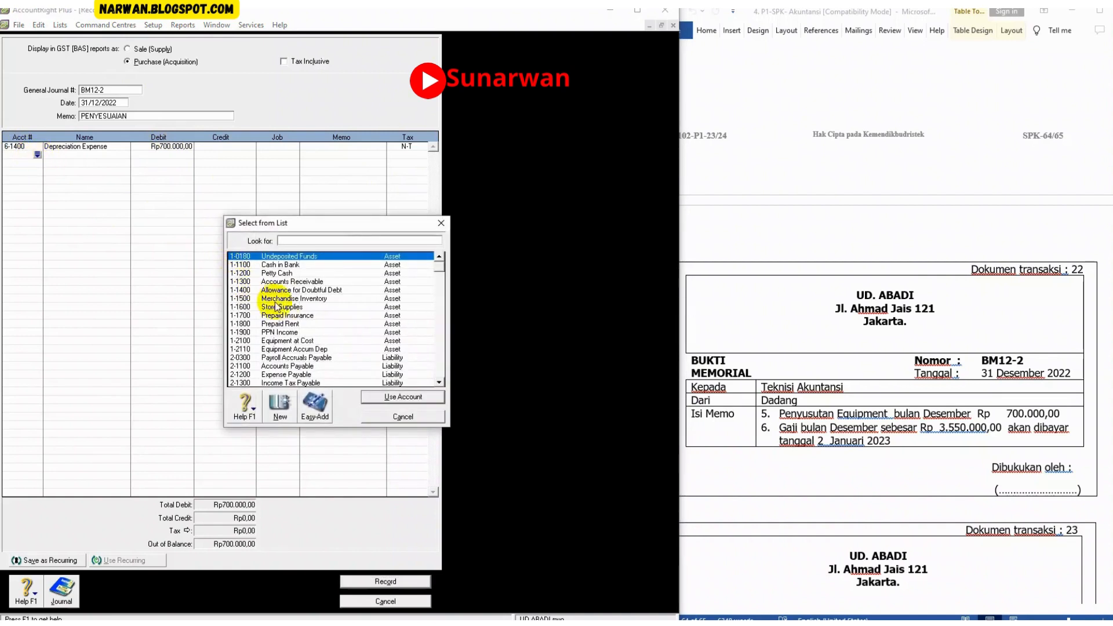
pyautogui.doubleClick(314, 350)
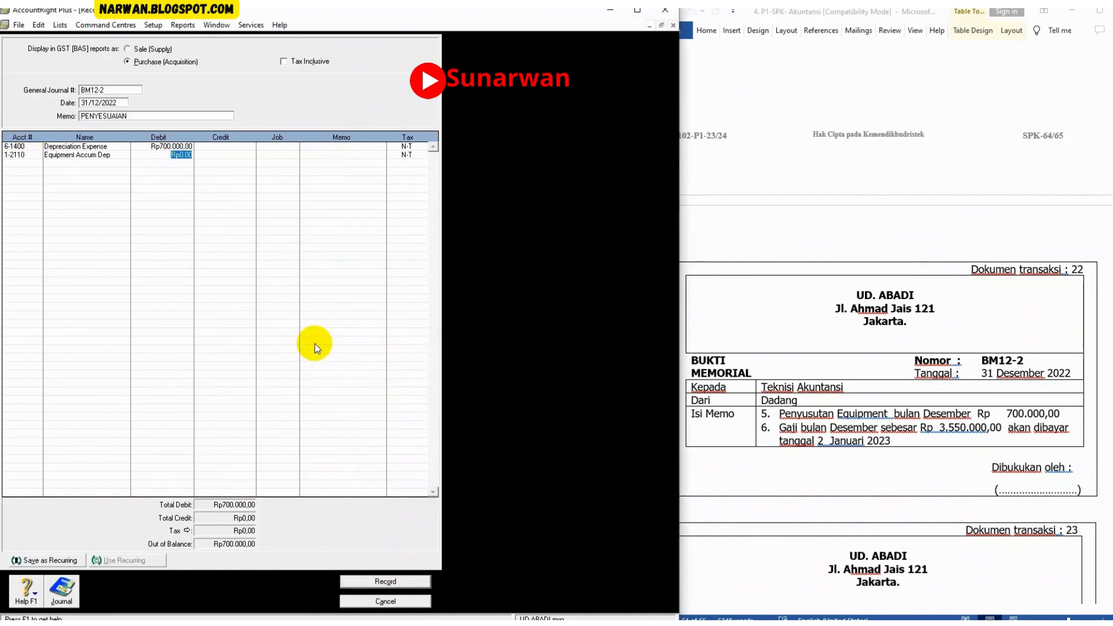
pyautogui.press('Tab')
pyautogui.press('Tab')
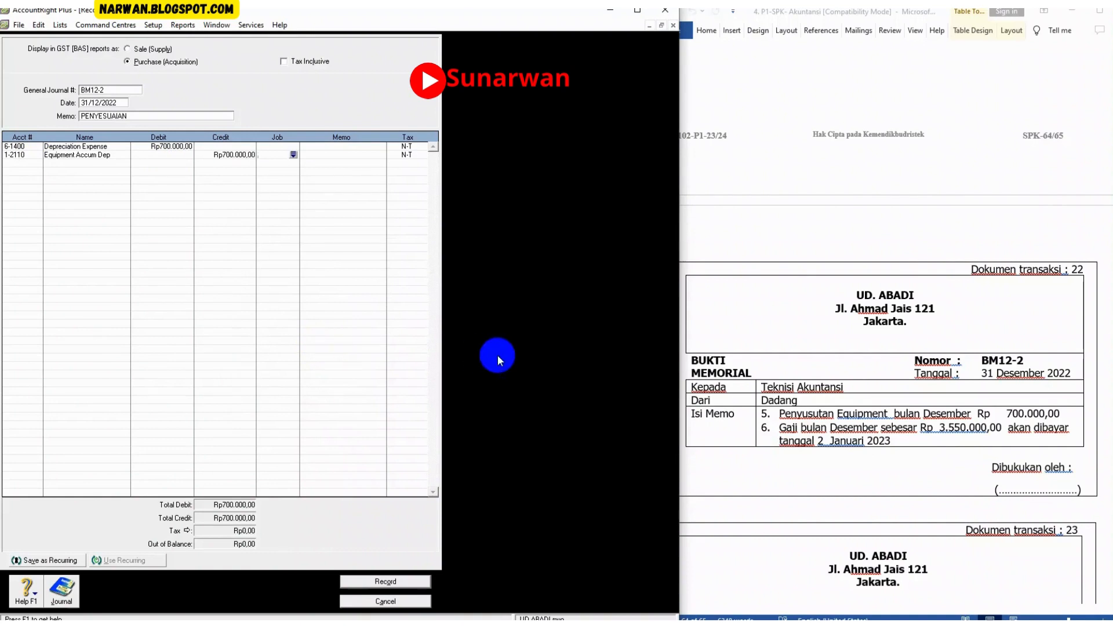
# Add a Wages & Salaries Expense (6-1700) line with a debit of Rp3.550.000.
pyautogui.click(15, 164)
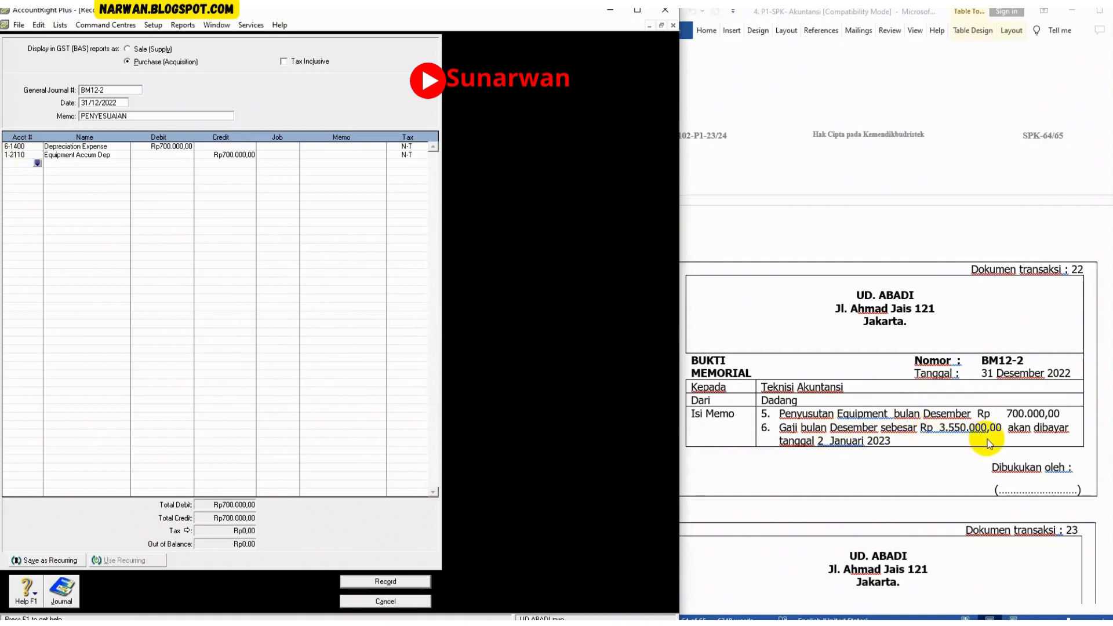
pyautogui.click(37, 162)
pyautogui.scroll(-5, 283, 377)
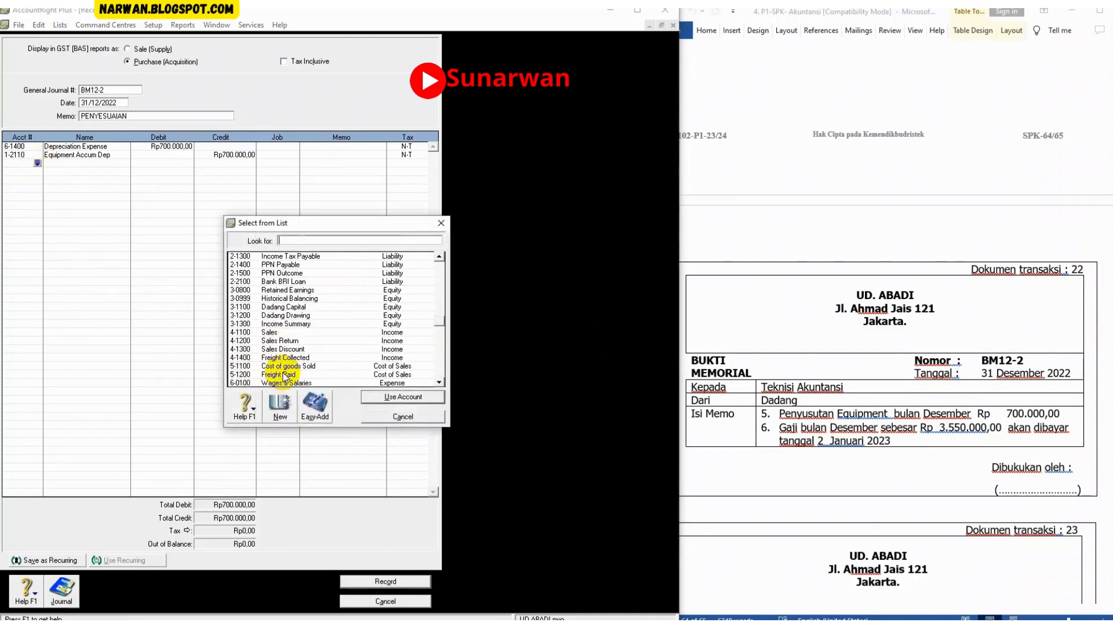
pyautogui.scroll(-5, 283, 377)
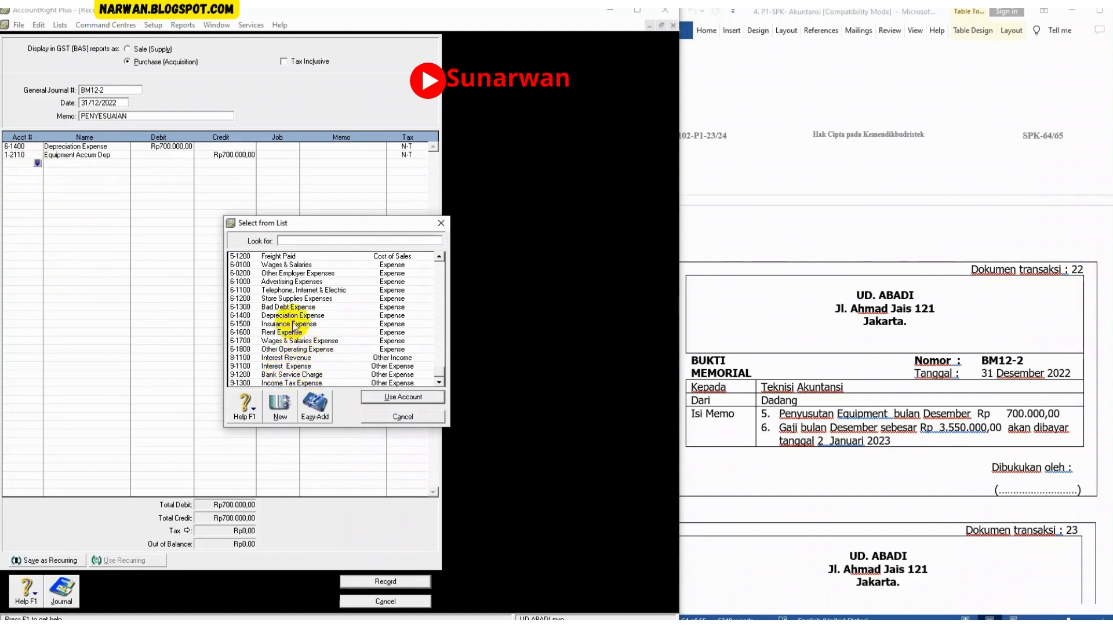
pyautogui.doubleClick(299, 264)
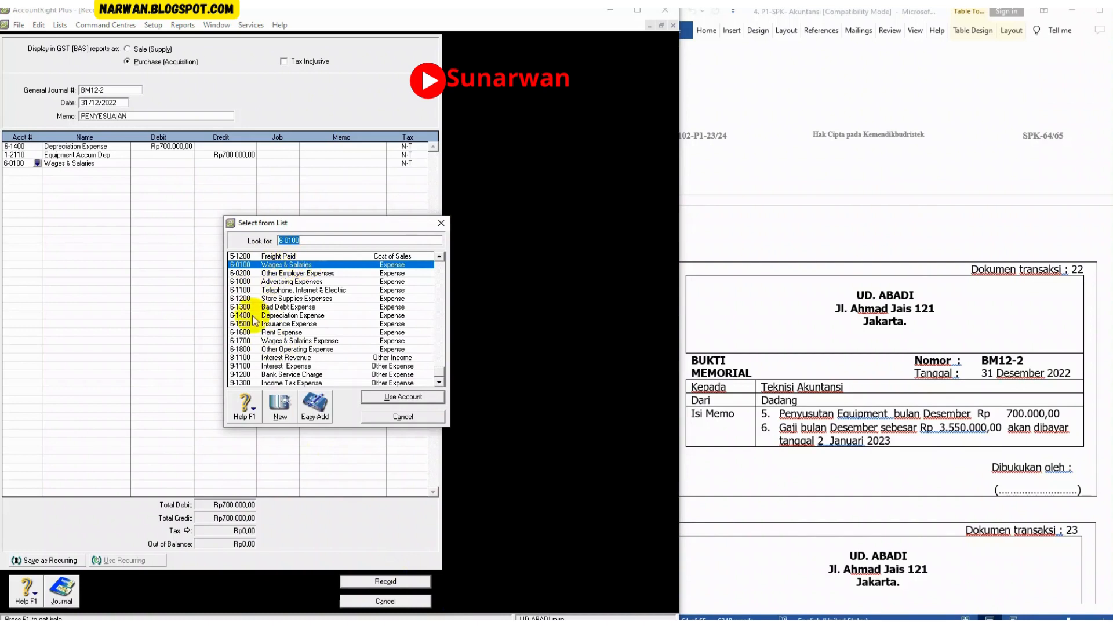
pyautogui.doubleClick(273, 341)
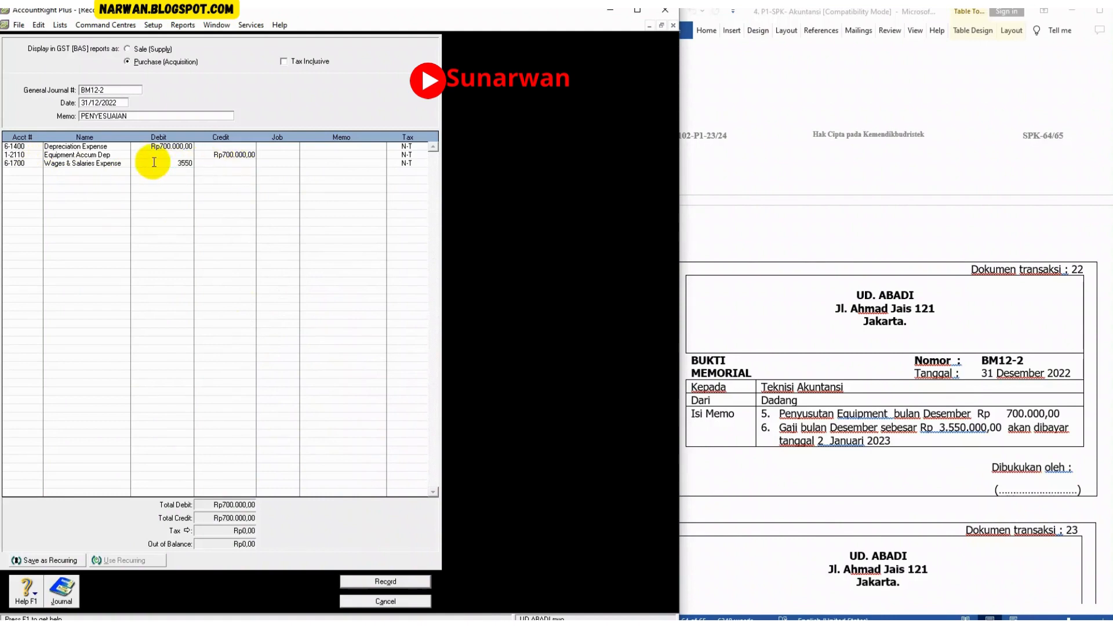
pyautogui.press('Tab')
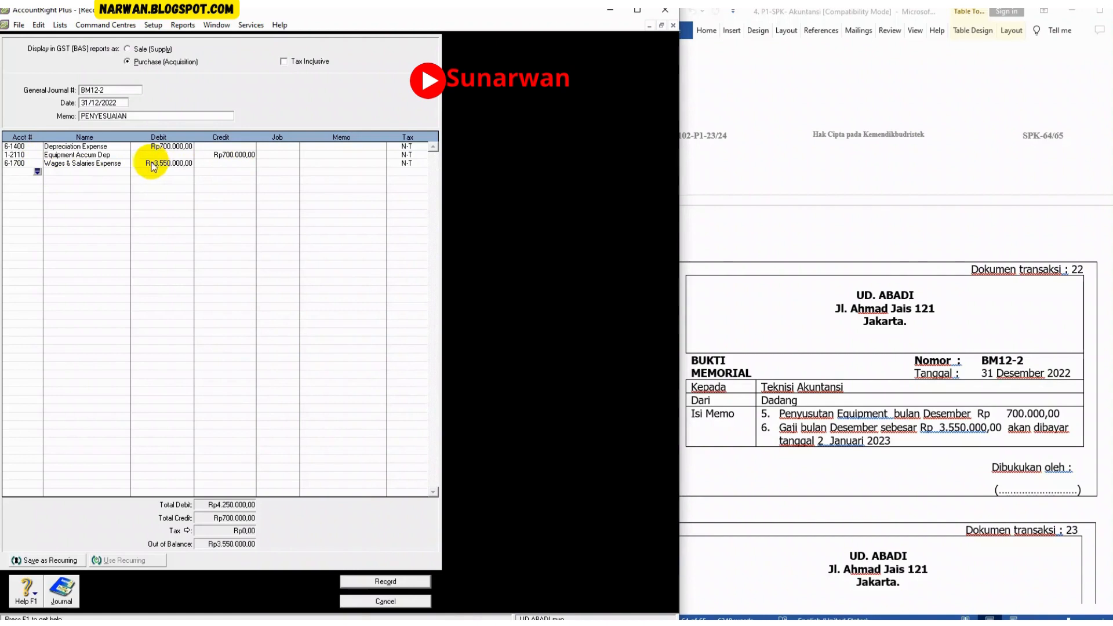
# Add an Expense Payable (2-1200) line with a credit of Rp3.550.000 and return to the Word memo.
pyautogui.click(37, 172)
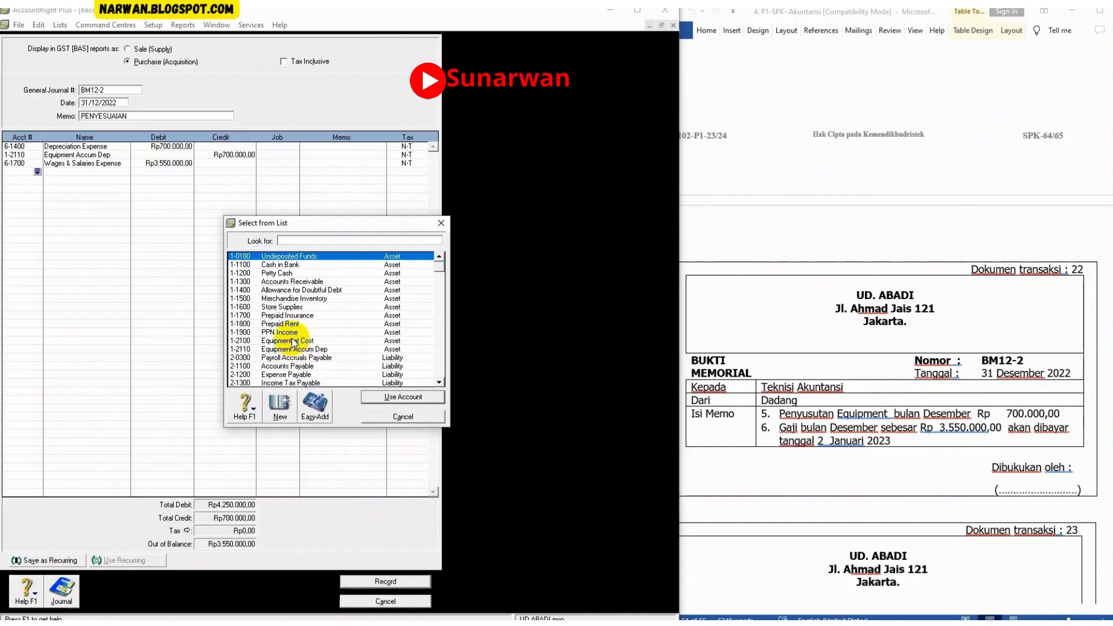
pyautogui.scroll(-1, 291, 355)
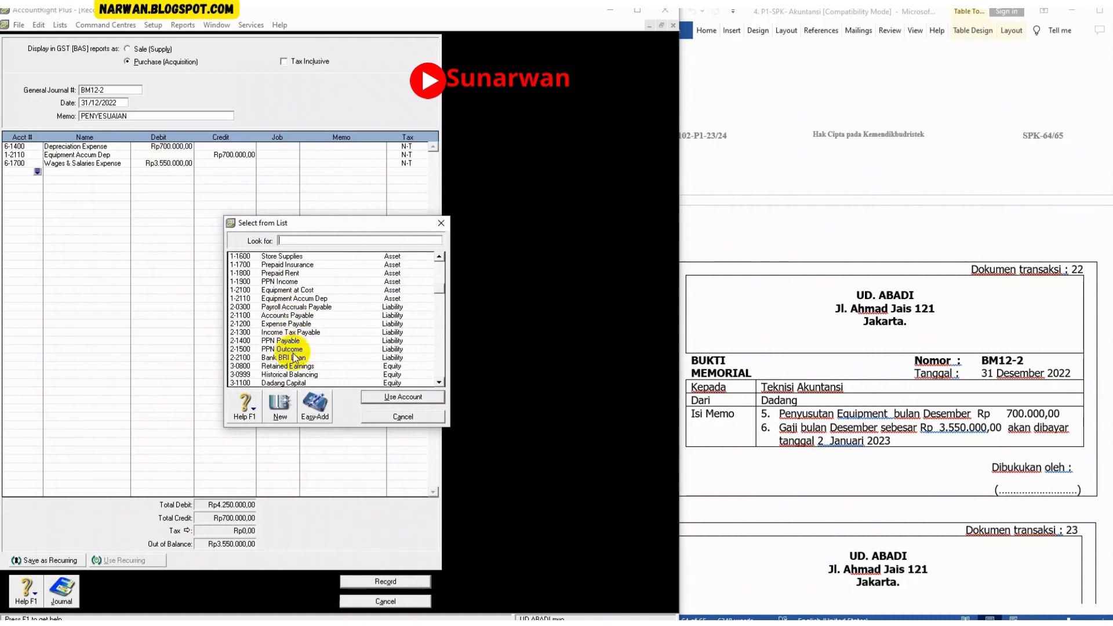
pyautogui.doubleClick(290, 323)
pyautogui.press('Tab')
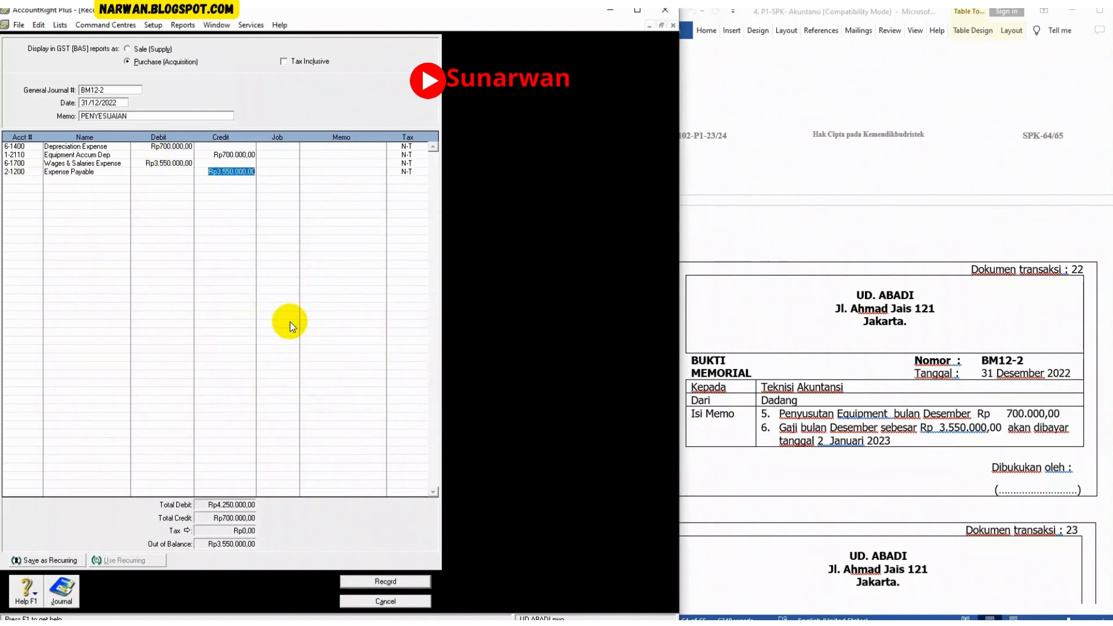
pyautogui.press('Tab')
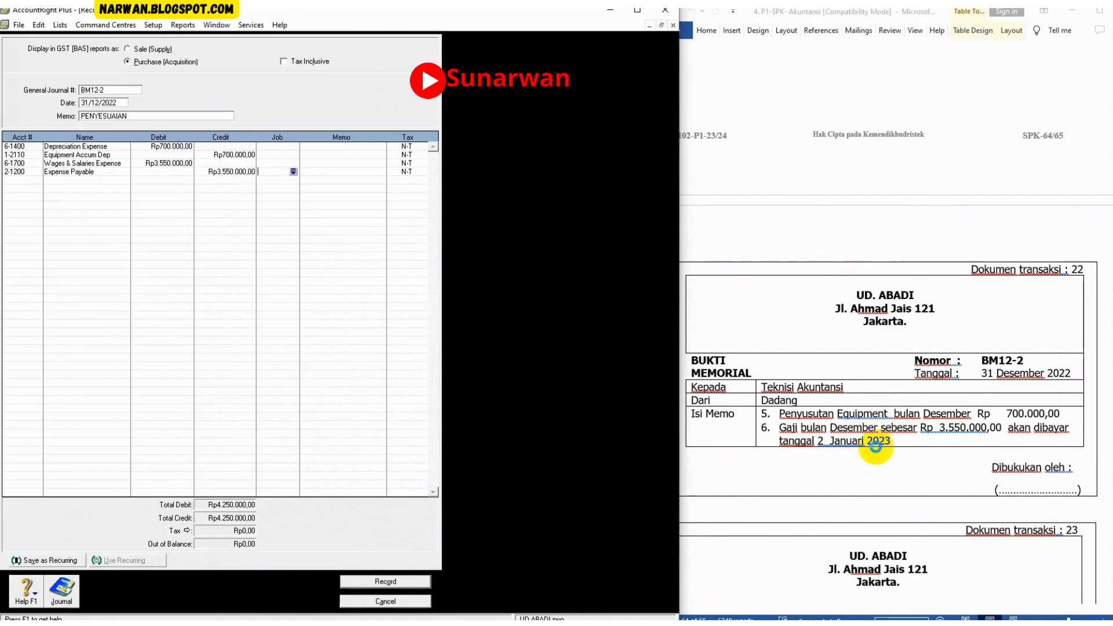
pyautogui.click(876, 447)
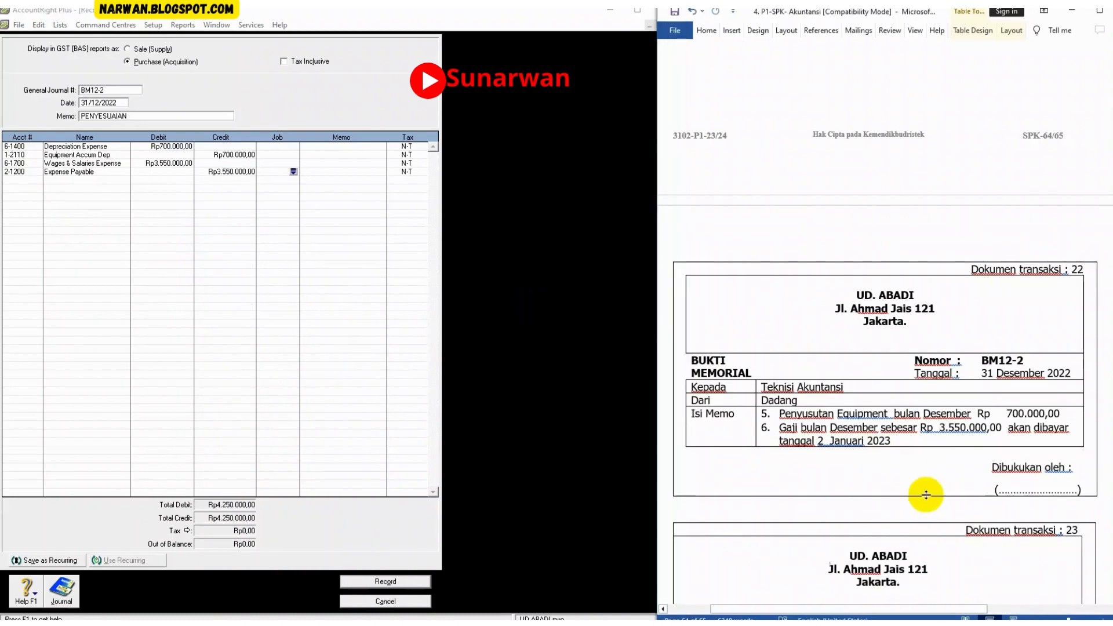
# Check journal BM12-2 against its Word memo and record it.
pyautogui.scroll(-4, 925, 495)
pyautogui.scroll(3, 925, 494)
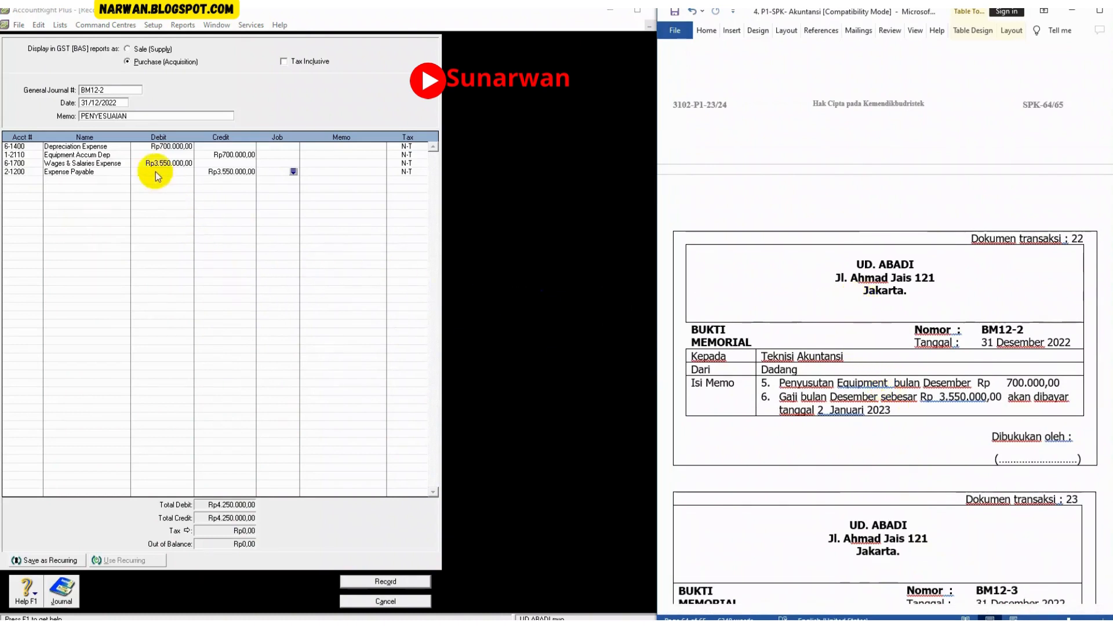
pyautogui.click(136, 116)
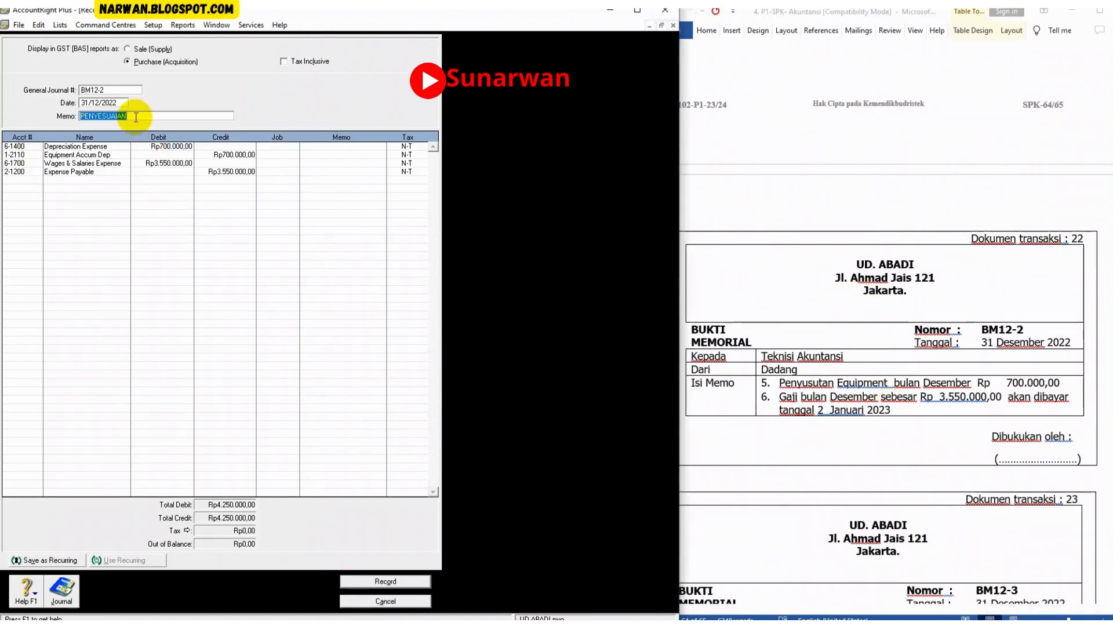
pyautogui.click(392, 581)
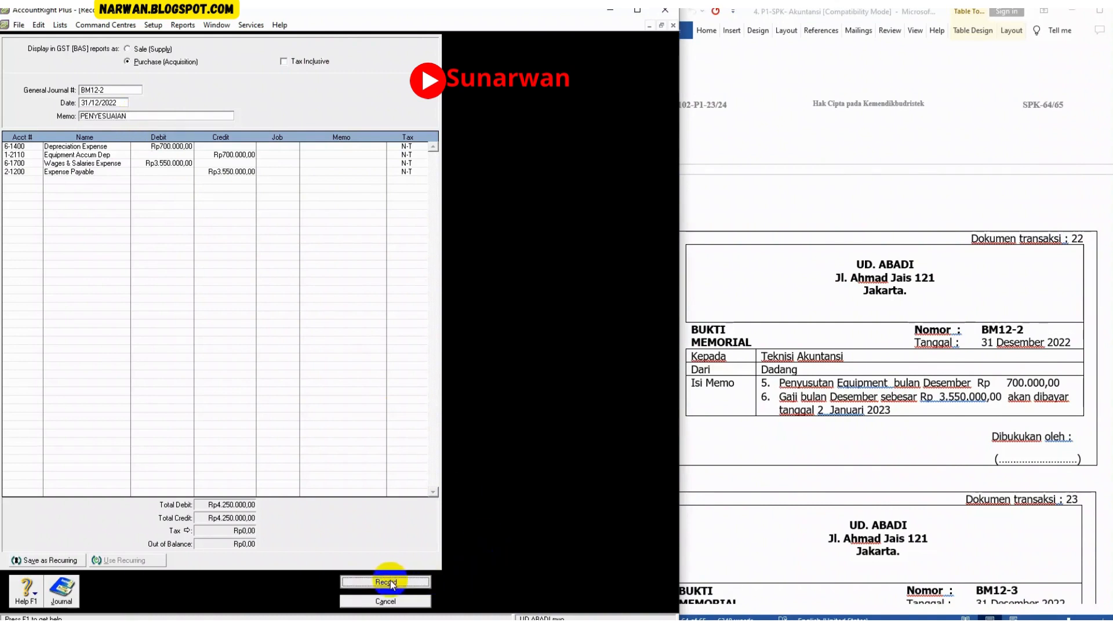
# Number the new general journal BM12-3 and enter PENYESUAIAN as its memo.
pyautogui.click(105, 115)
pyautogui.write('PENYESUAIAN')
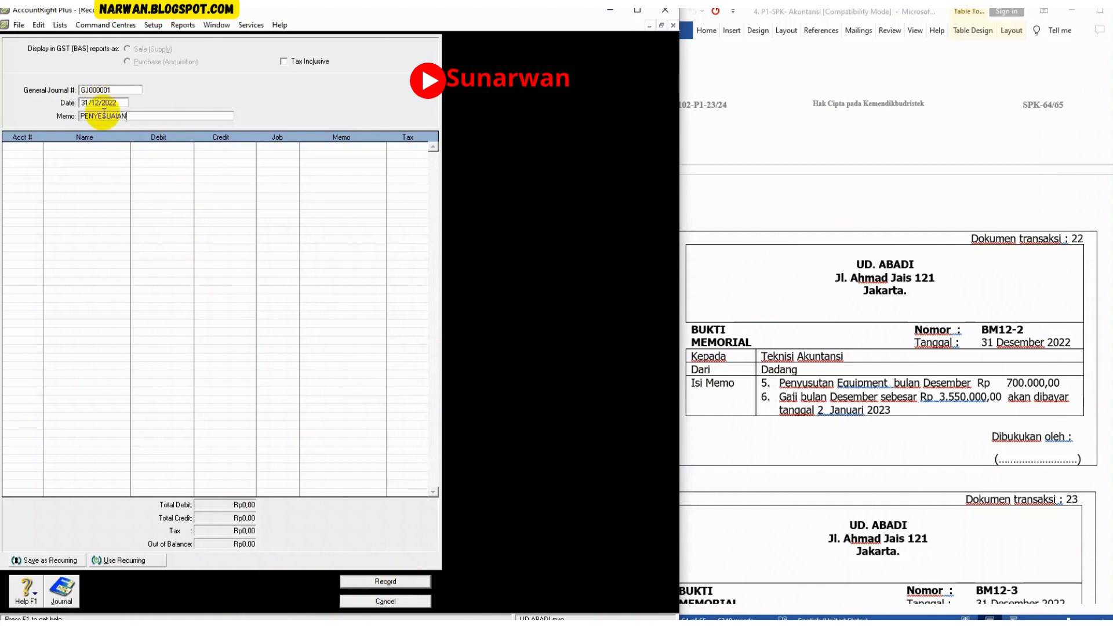
pyautogui.click(105, 90)
pyautogui.write('BM12')
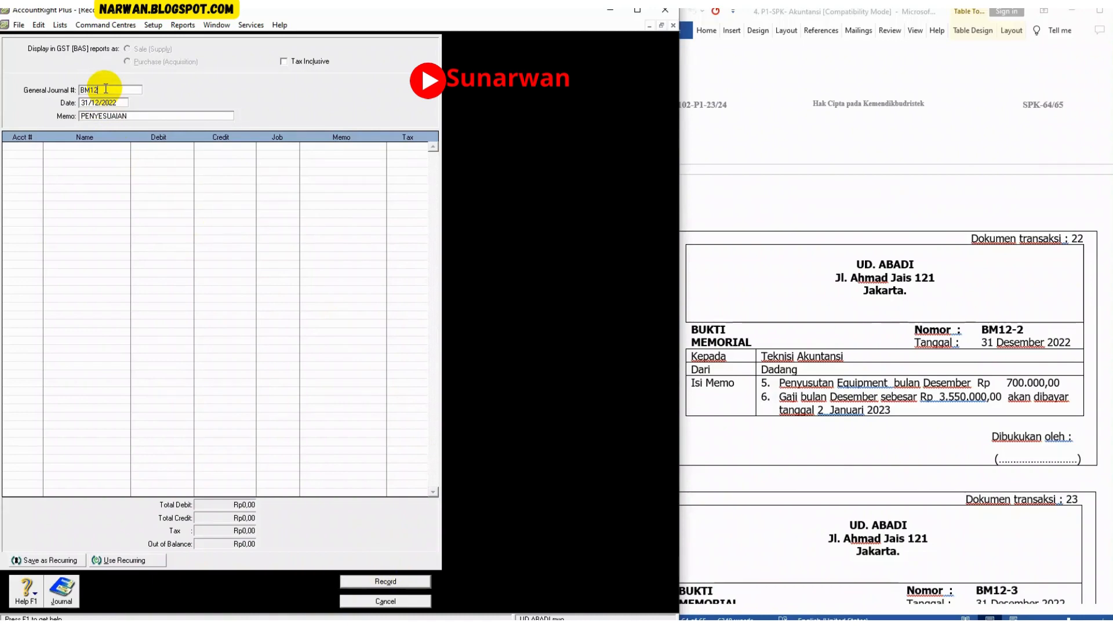
pyautogui.write('-3')
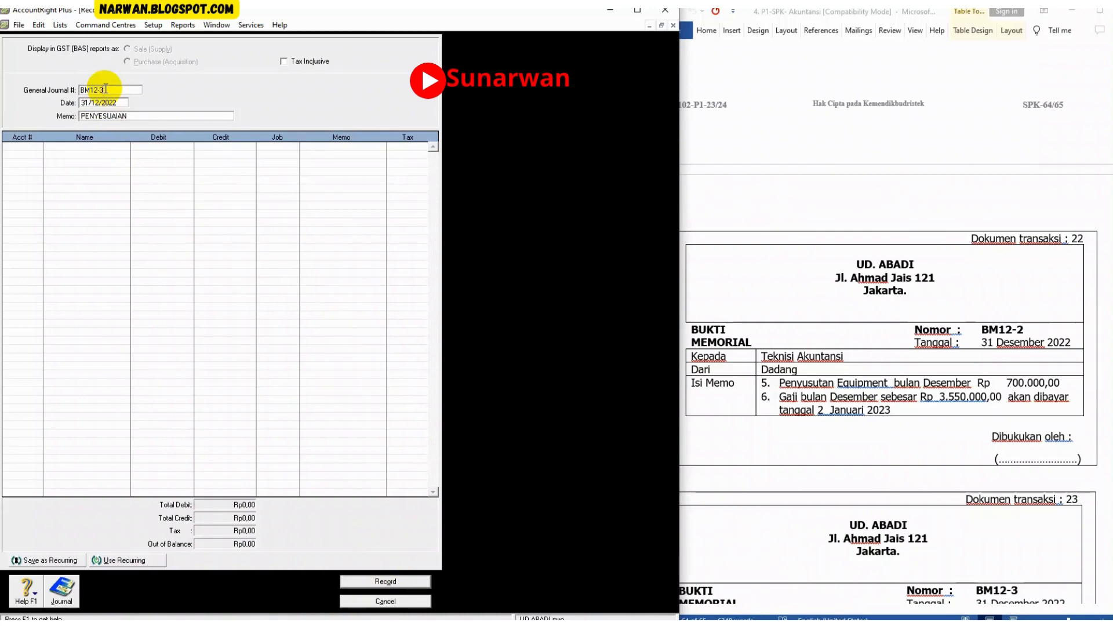
# Read memo BM12-3 in Word and display the Standard Balance Sheet as of December 2022 in AccountRight.
pyautogui.click(917, 499)
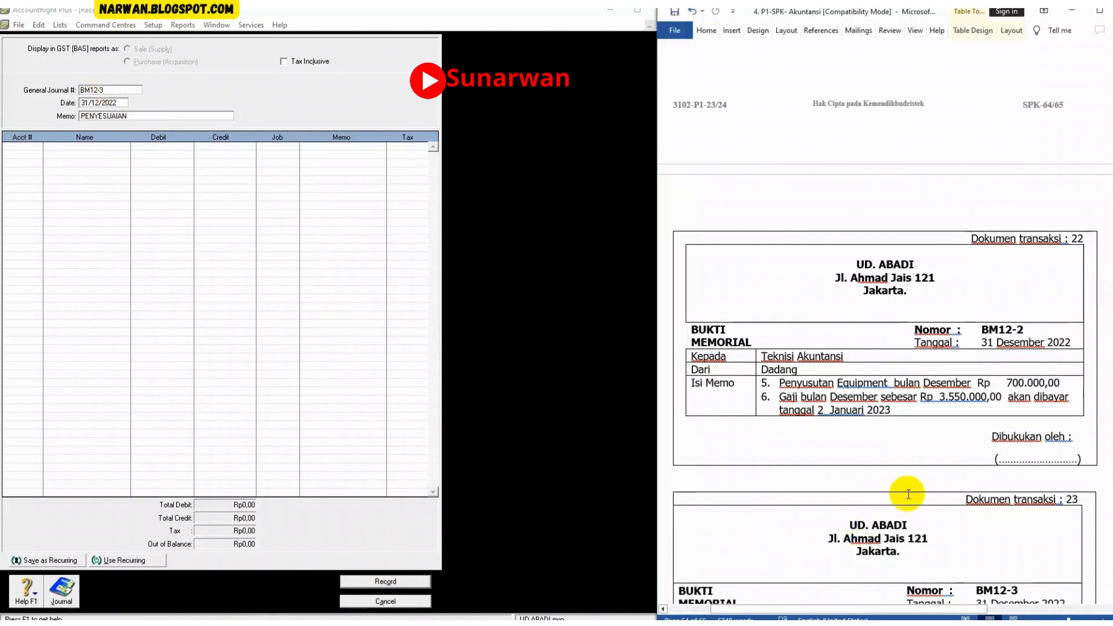
pyautogui.scroll(-3, 905, 493)
pyautogui.scroll(-2, 905, 493)
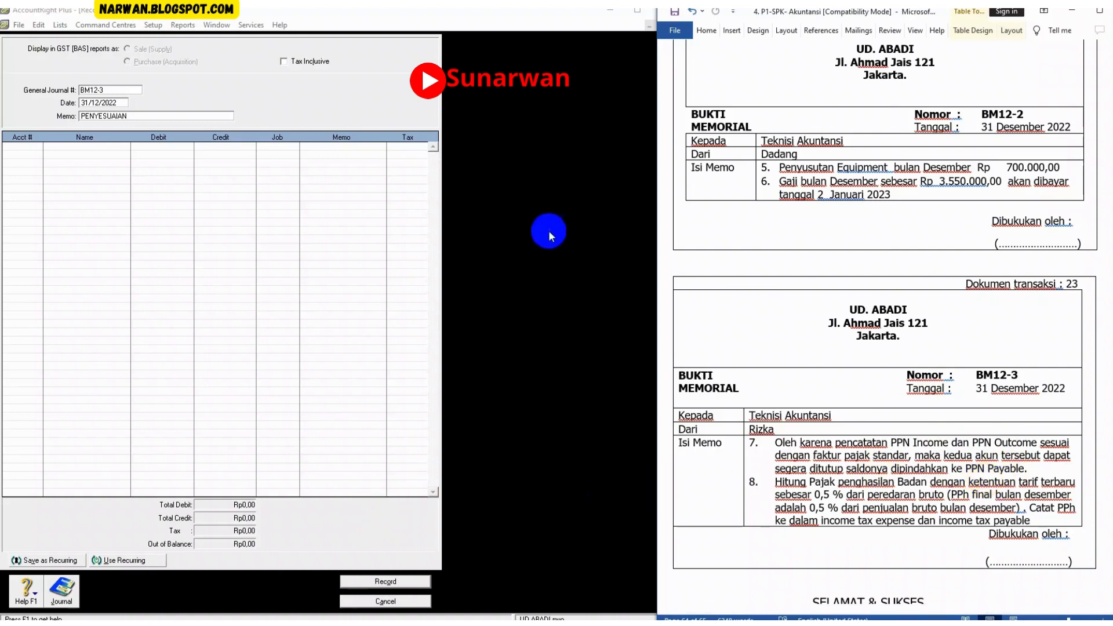
pyautogui.click(650, 26)
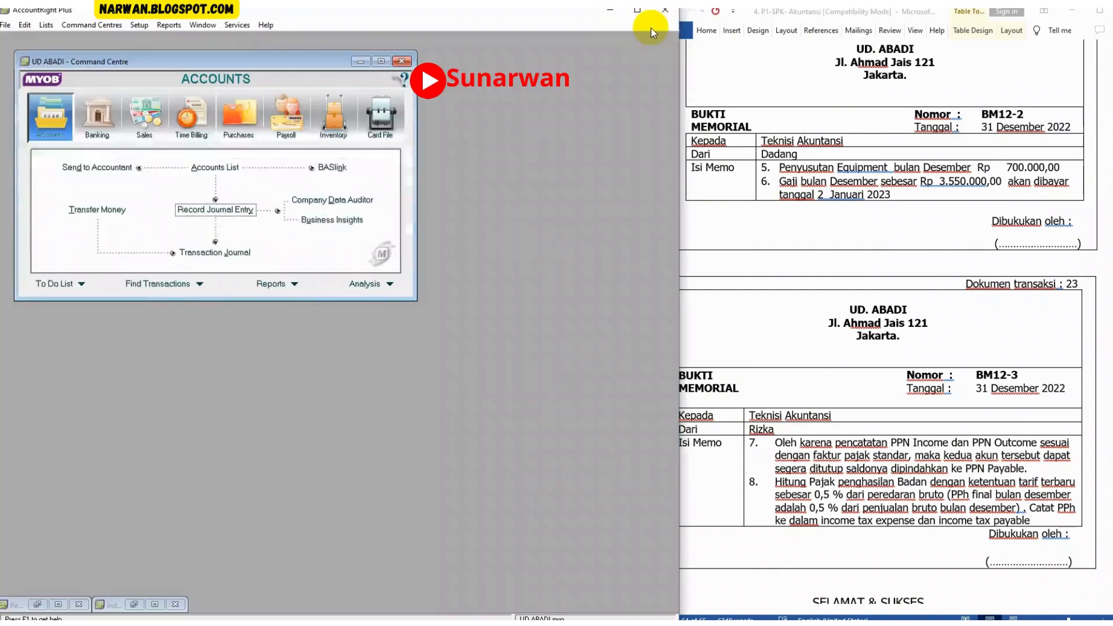
pyautogui.click(154, 604)
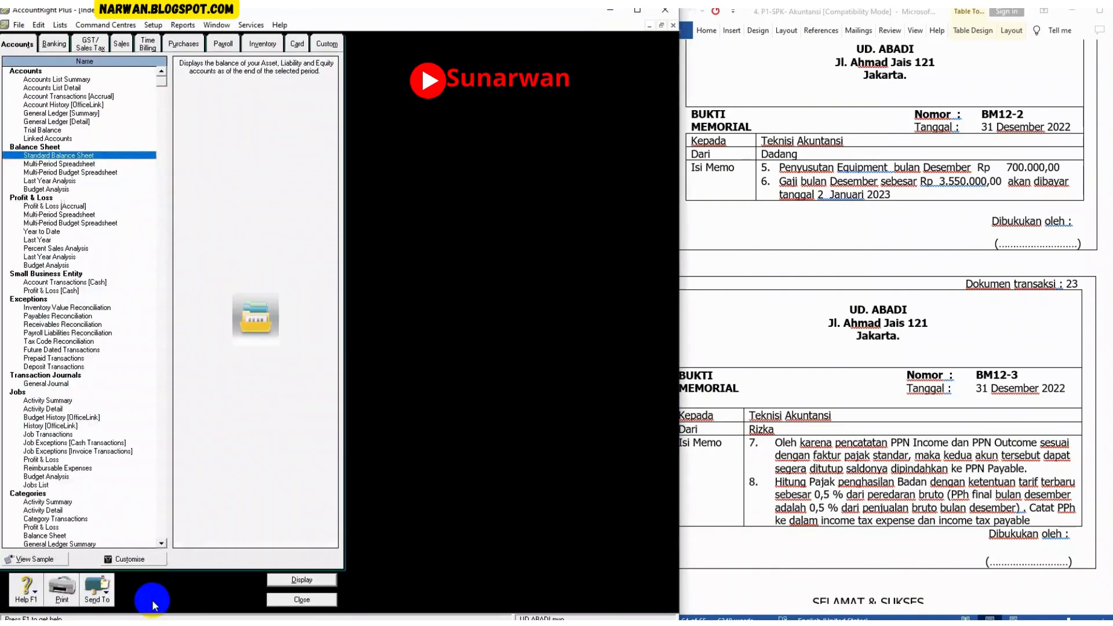
pyautogui.doubleClick(67, 155)
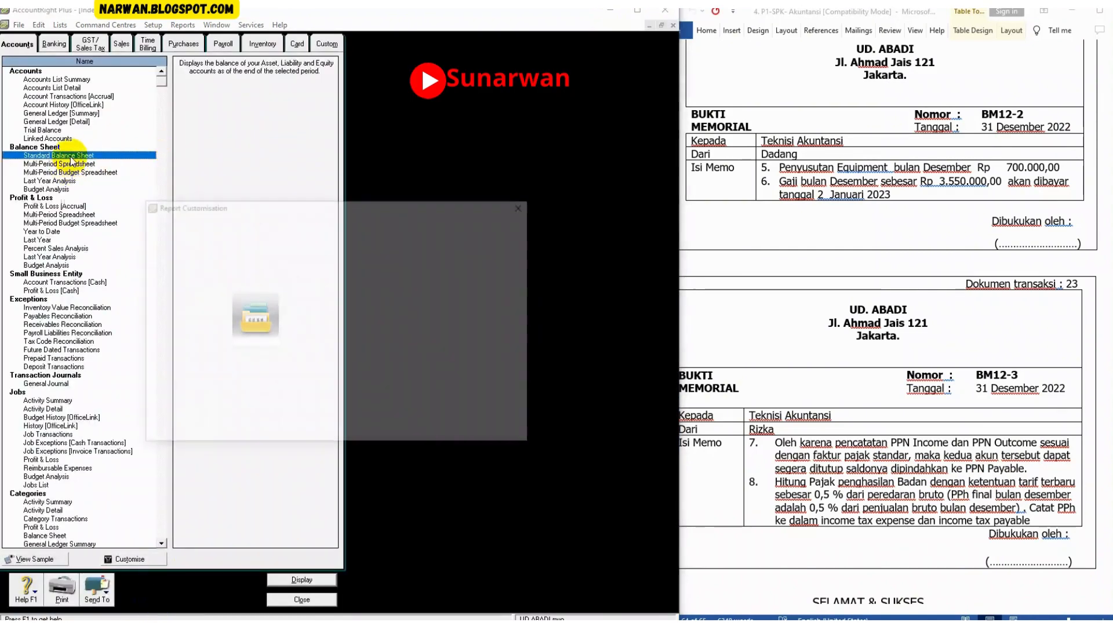
pyautogui.click(476, 422)
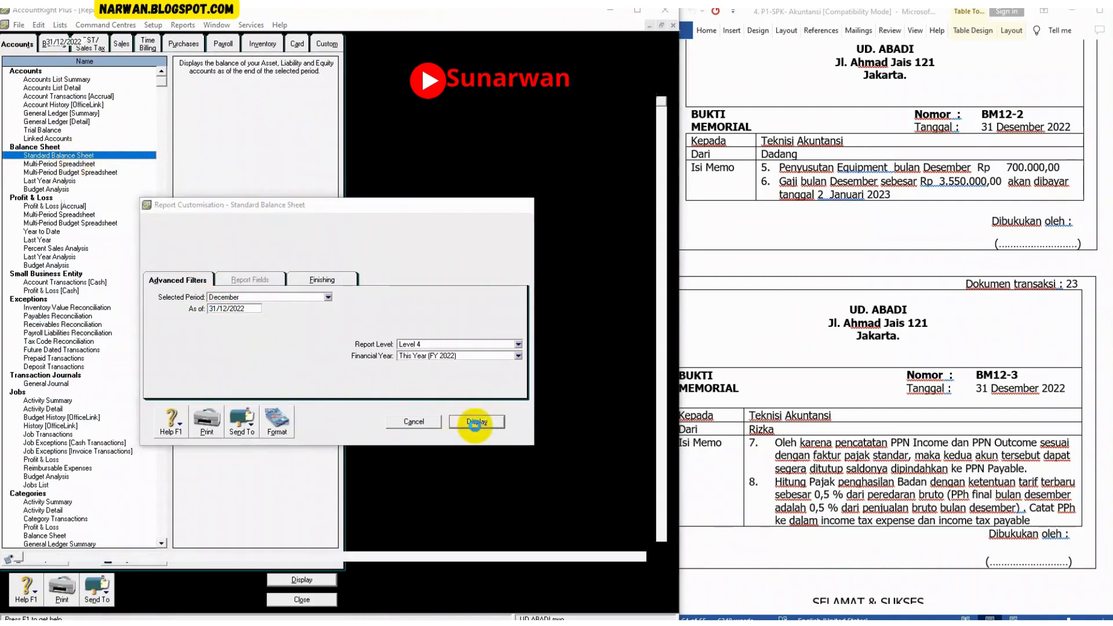
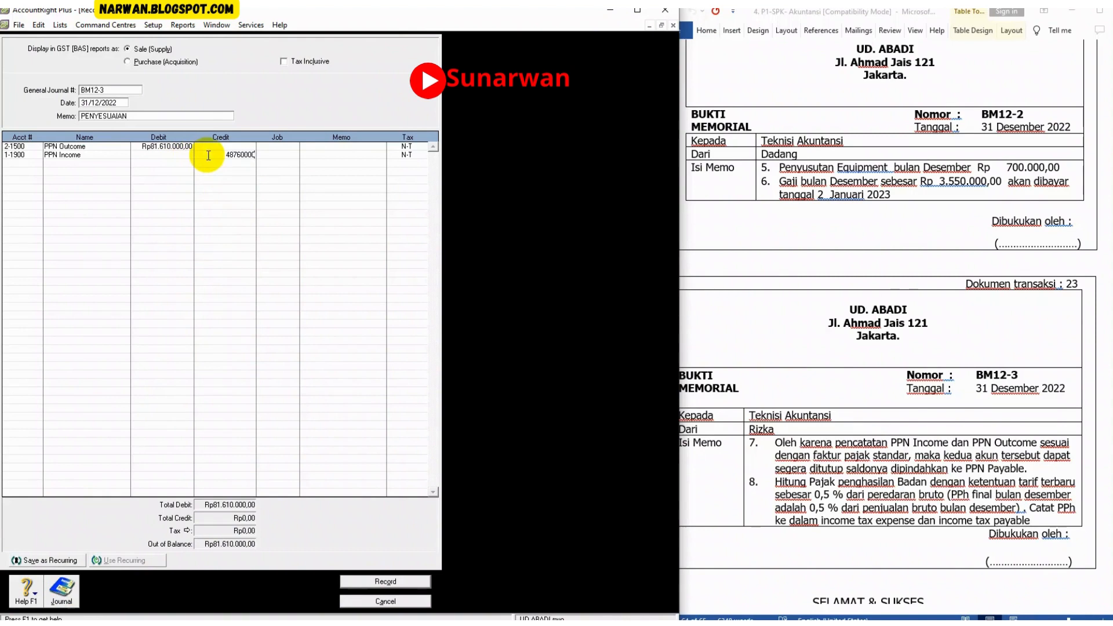
# Credit PPN Income (1-1900) Rp48.760.000 and add a PPN Payable (2-1400) line with a credit of Rp32.850.000.
pyautogui.write('8.760.000')
pyautogui.press('Return')
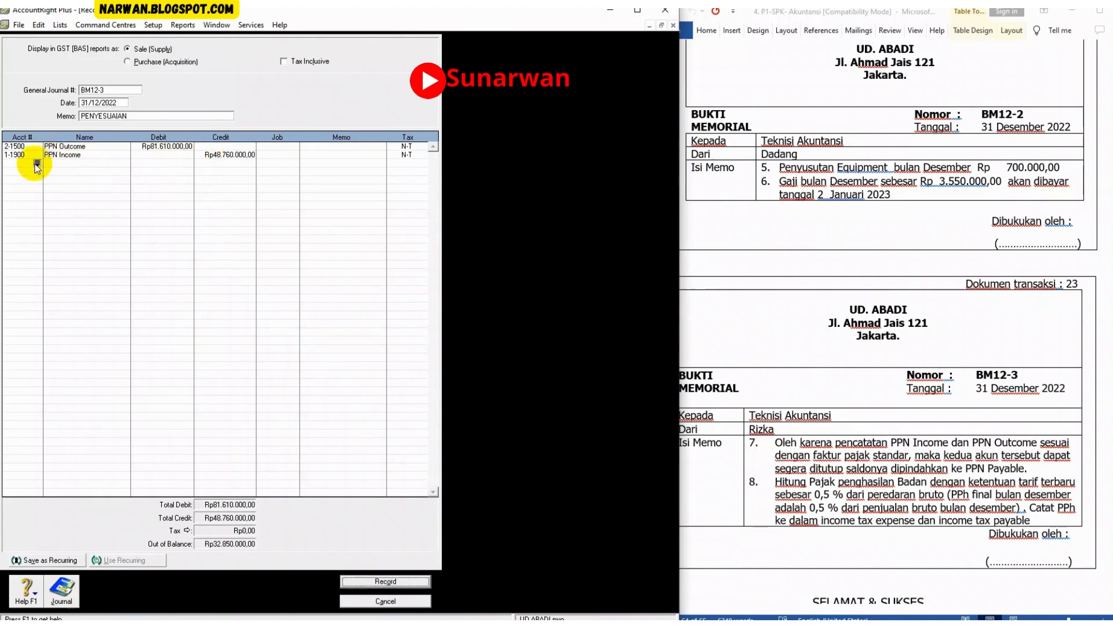
pyautogui.click(37, 162)
pyautogui.scroll(-1, 315, 370)
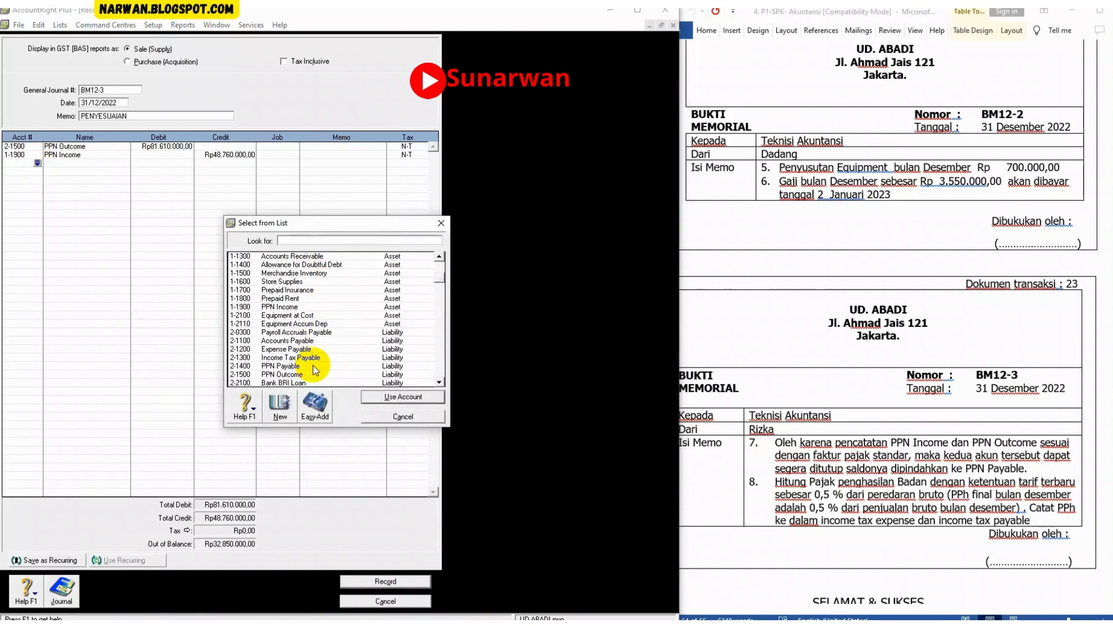
pyautogui.doubleClick(305, 368)
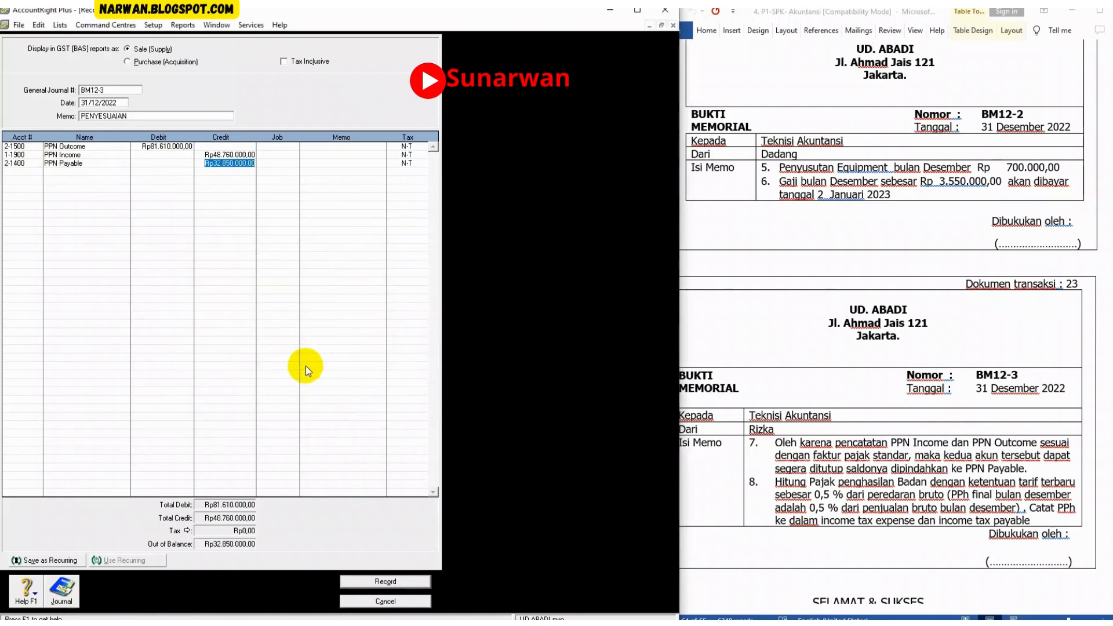
pyautogui.press('Tab')
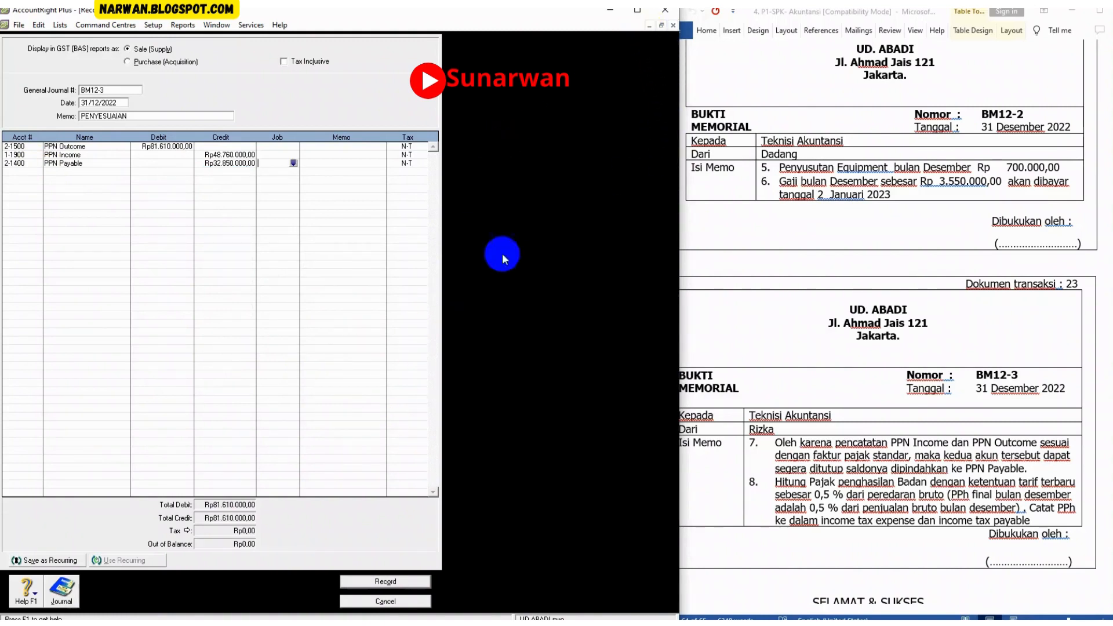
# Compare the PPN Income and PPN Outcome balances on the Balance Sheet, and return to journal BM12-3.
pyautogui.click(649, 26)
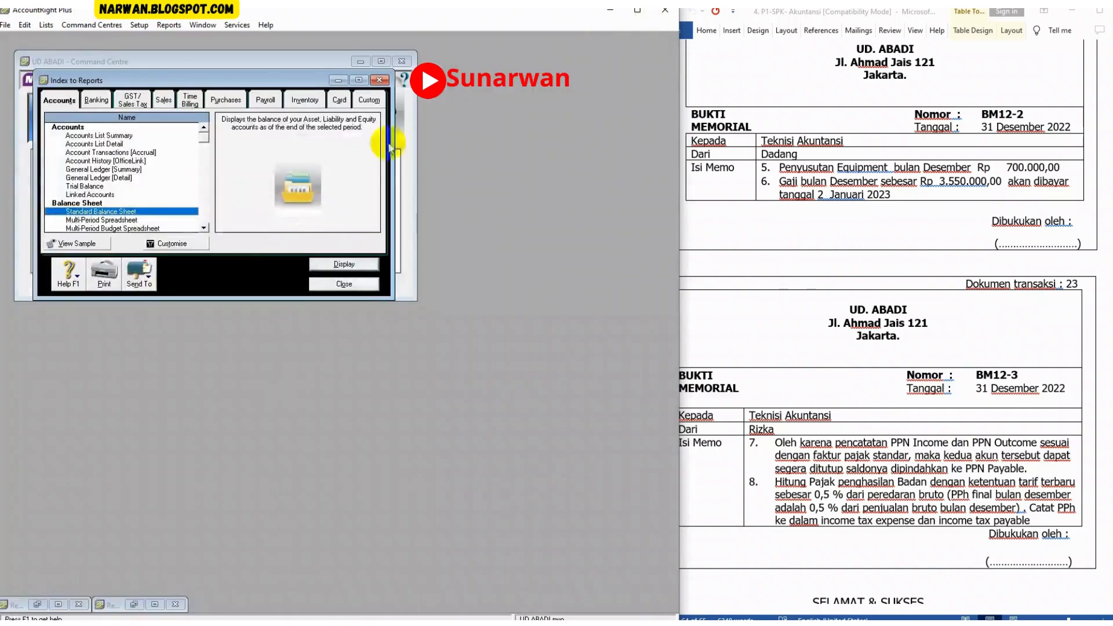
pyautogui.click(142, 606)
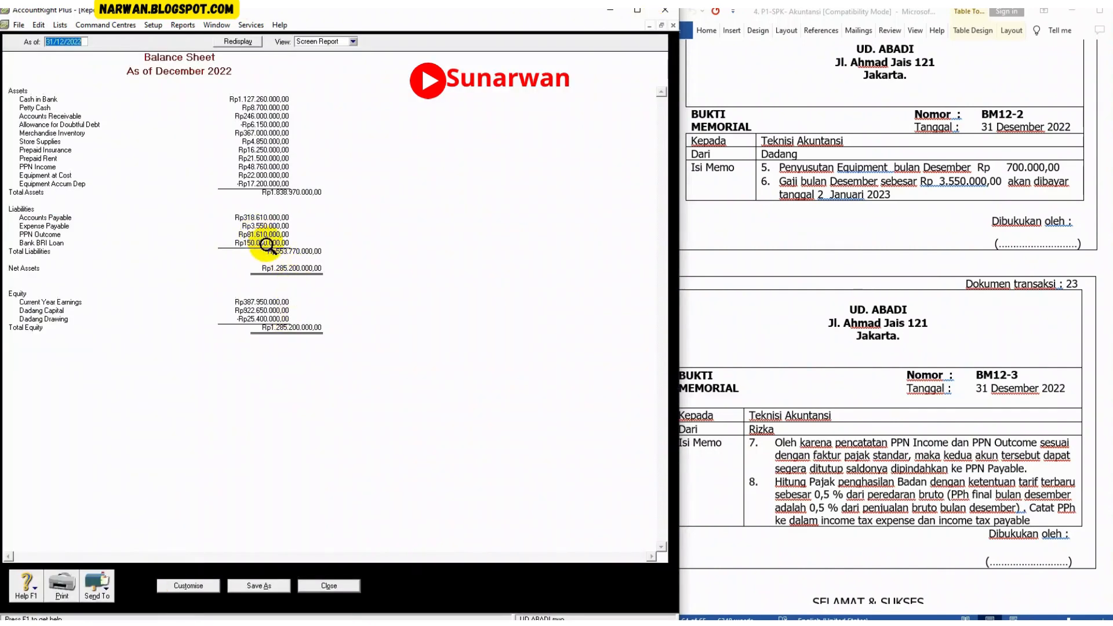
pyautogui.click(648, 28)
pyautogui.click(62, 606)
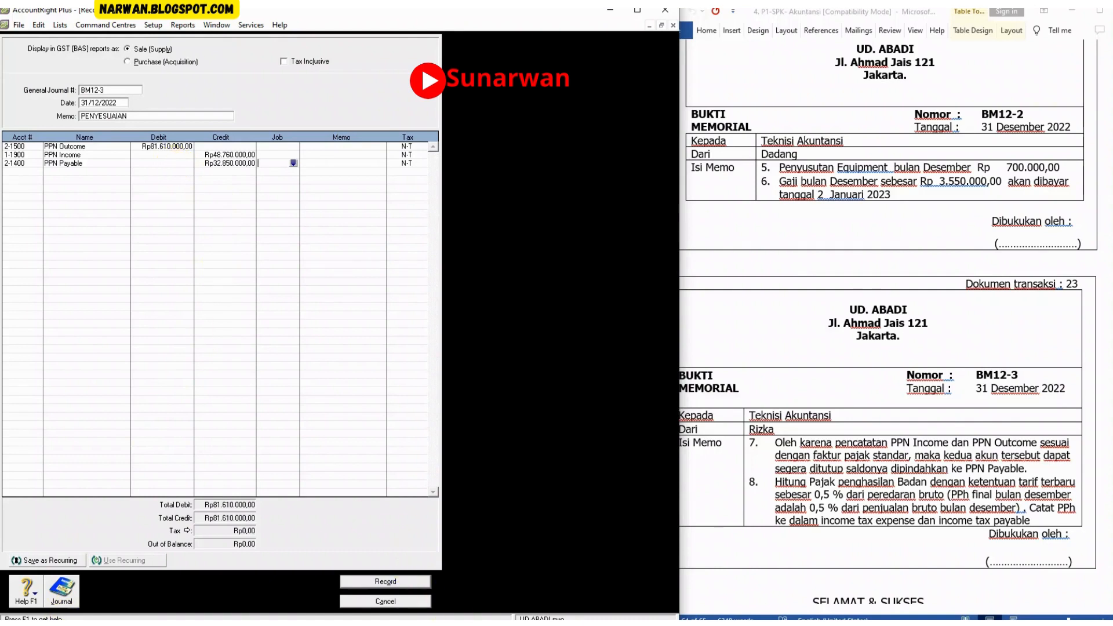
# Read item 8 of memo BM12-3 in Word on the 0,5% income tax rule, and return to AccountRight.
pyautogui.click(842, 436)
pyautogui.scroll(-2, 842, 436)
pyautogui.scroll(-1, 842, 436)
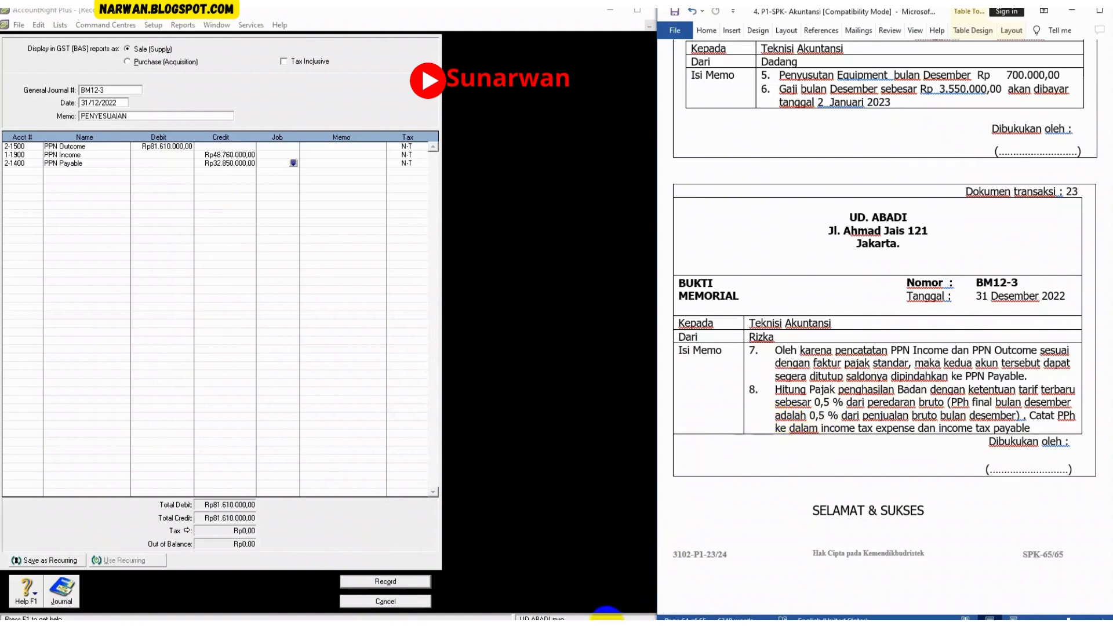
pyautogui.click(608, 623)
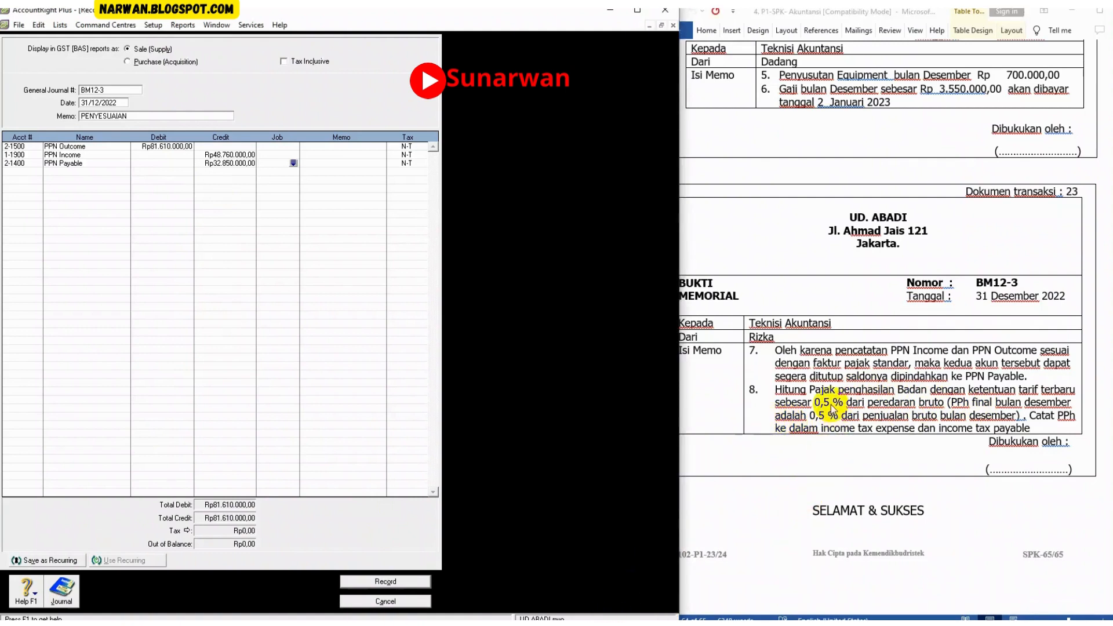
# Close the Balance Sheet report and display the Profit & Loss [Accrual] report for January through December 2022.
pyautogui.click(649, 26)
pyautogui.click(155, 604)
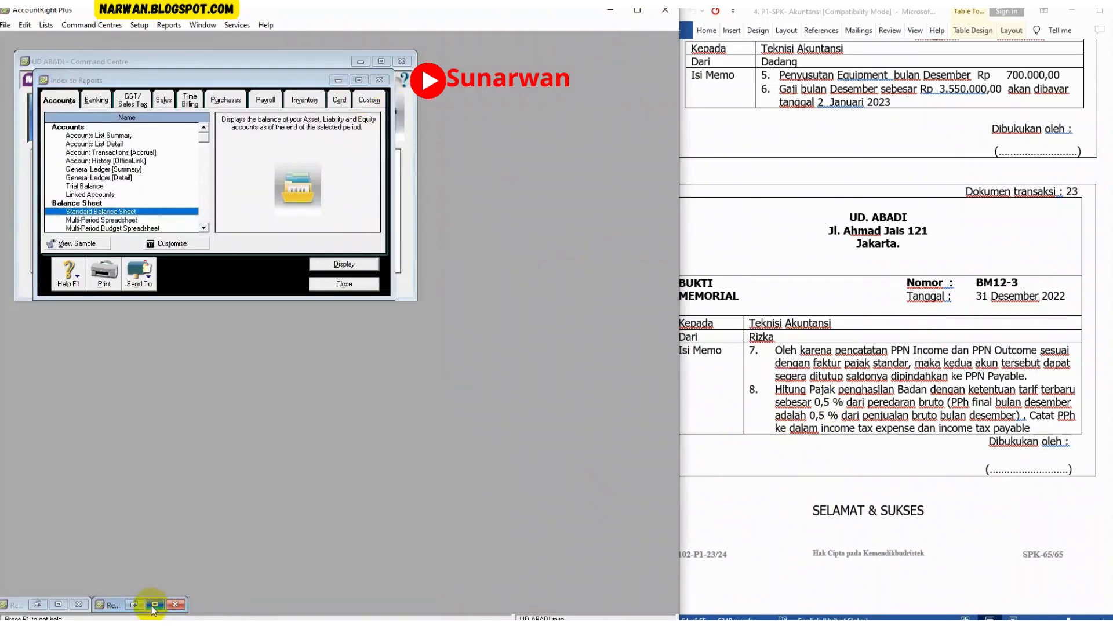
pyautogui.click(329, 585)
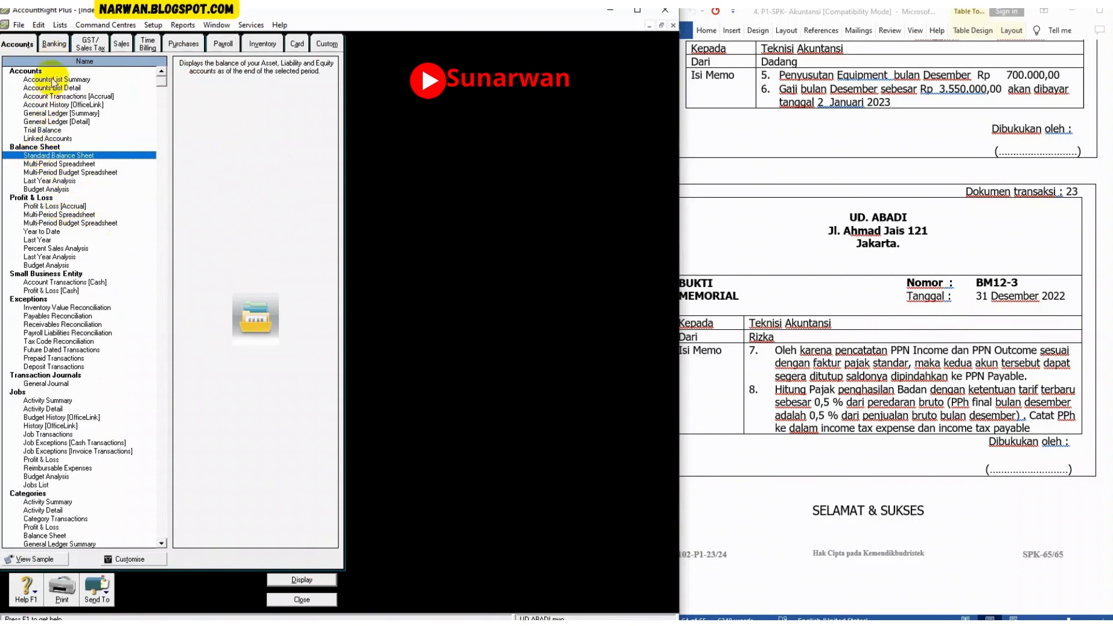
pyautogui.doubleClick(60, 207)
pyautogui.click(257, 298)
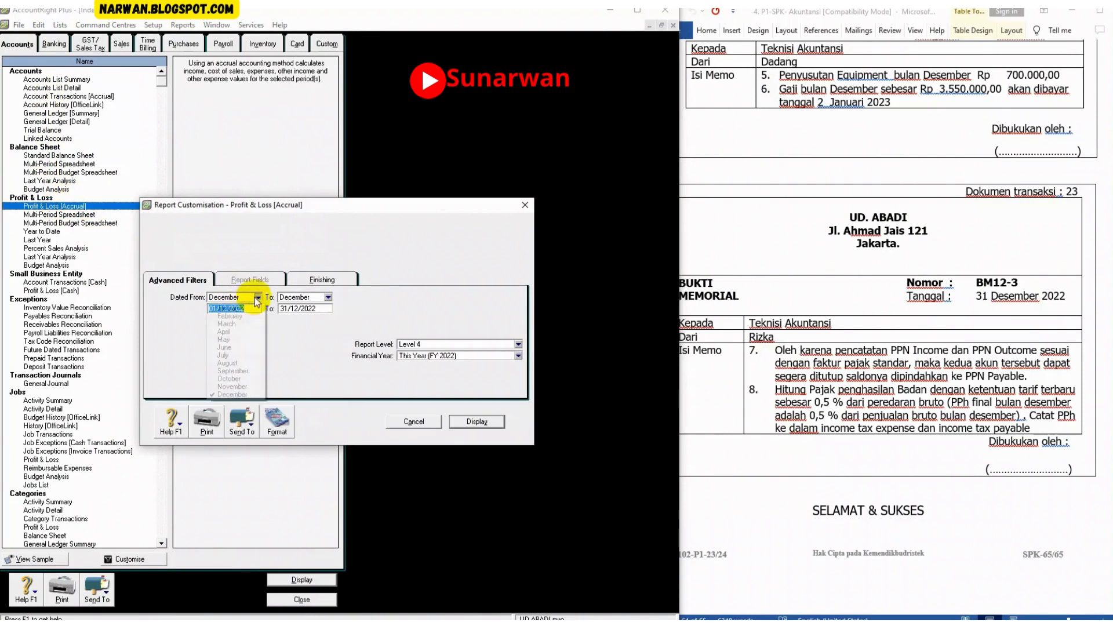
pyautogui.click(235, 308)
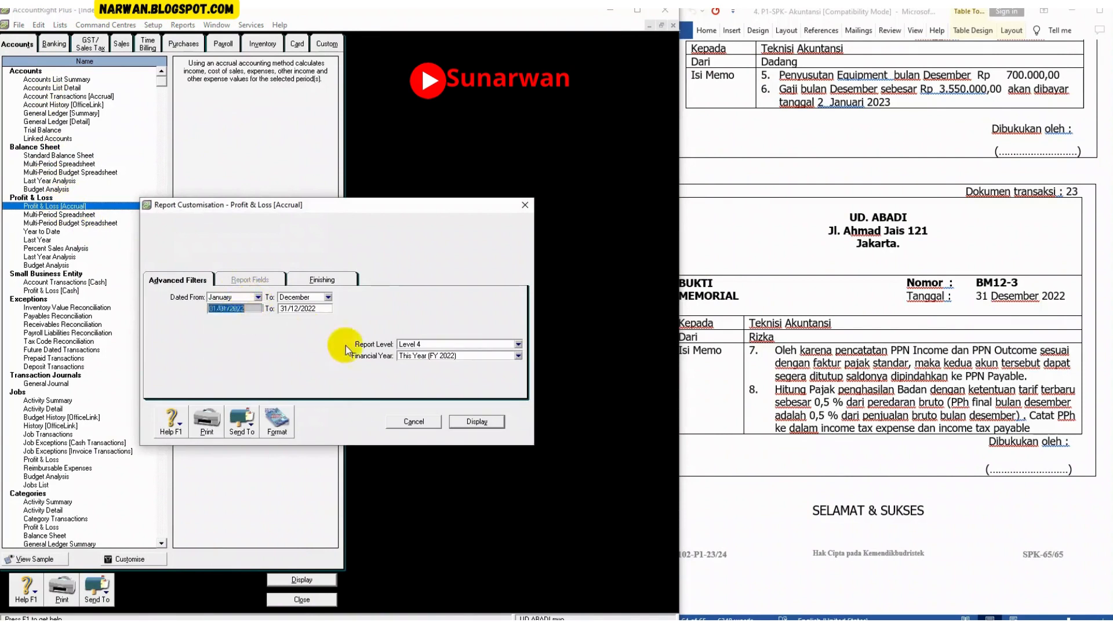
pyautogui.click(470, 424)
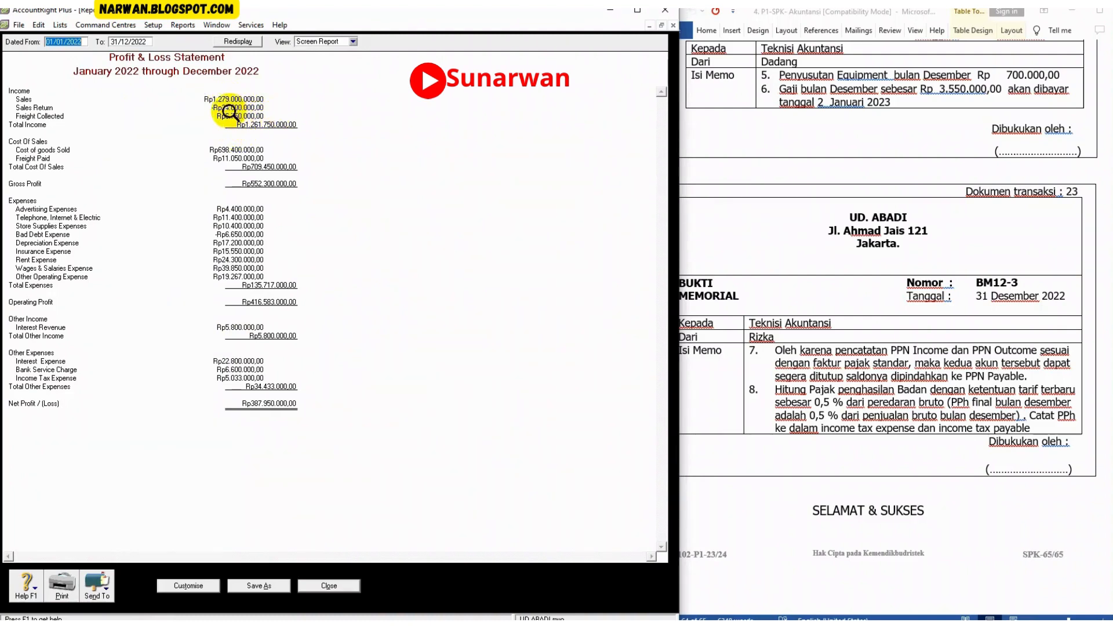
# Check the monthly PPh rule in the Word memo and restrict the Profit & Loss Statement to December 2022.
pyautogui.click(588, 624)
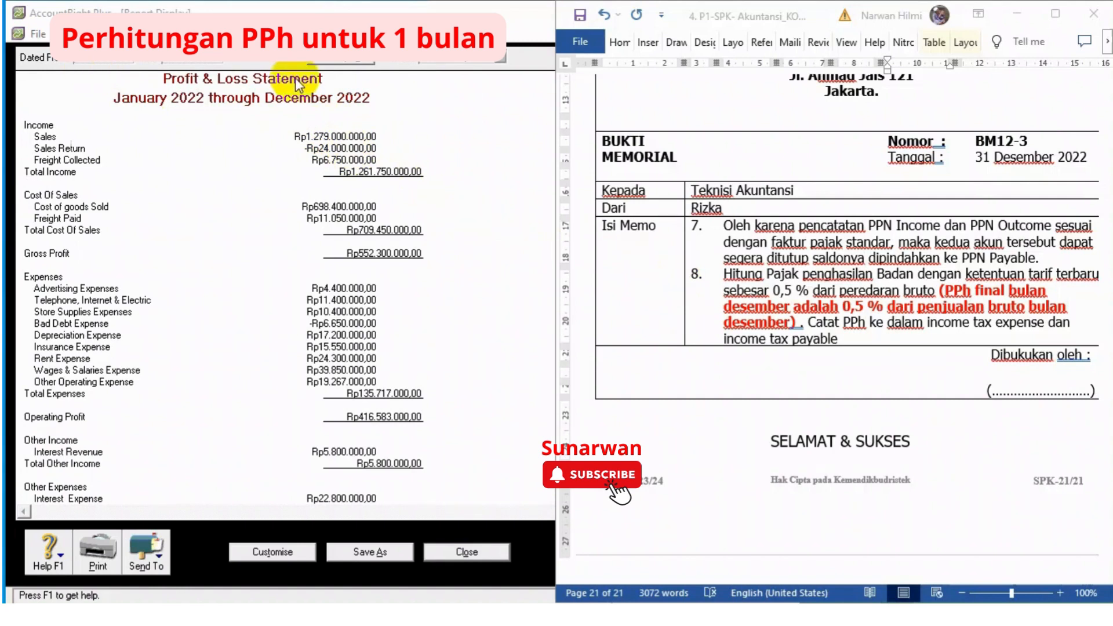
pyautogui.click(944, 302)
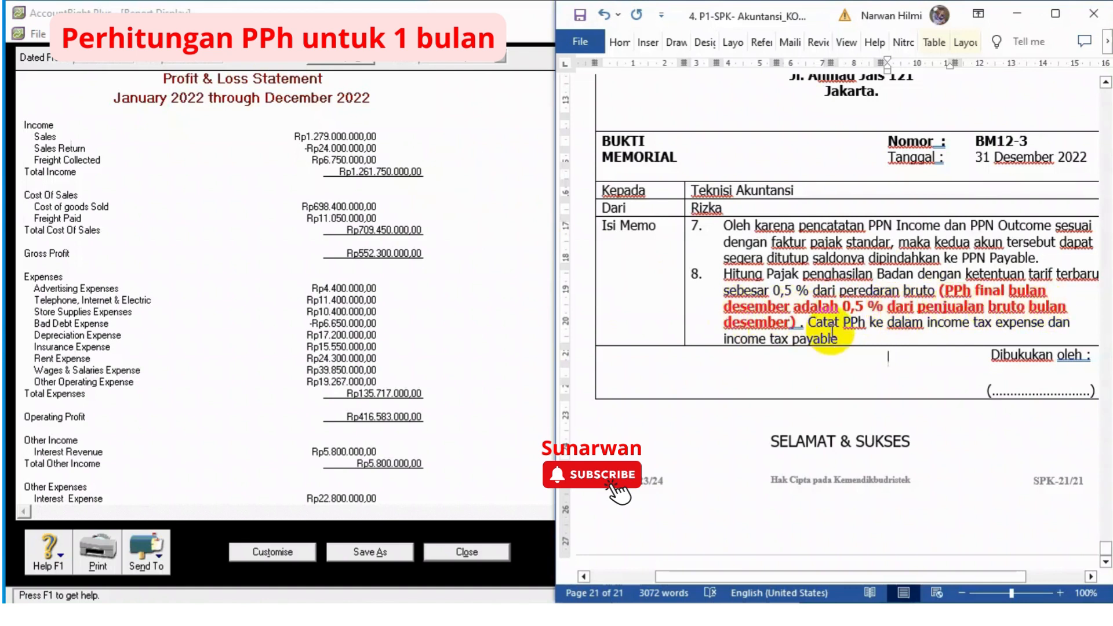
pyautogui.click(131, 65)
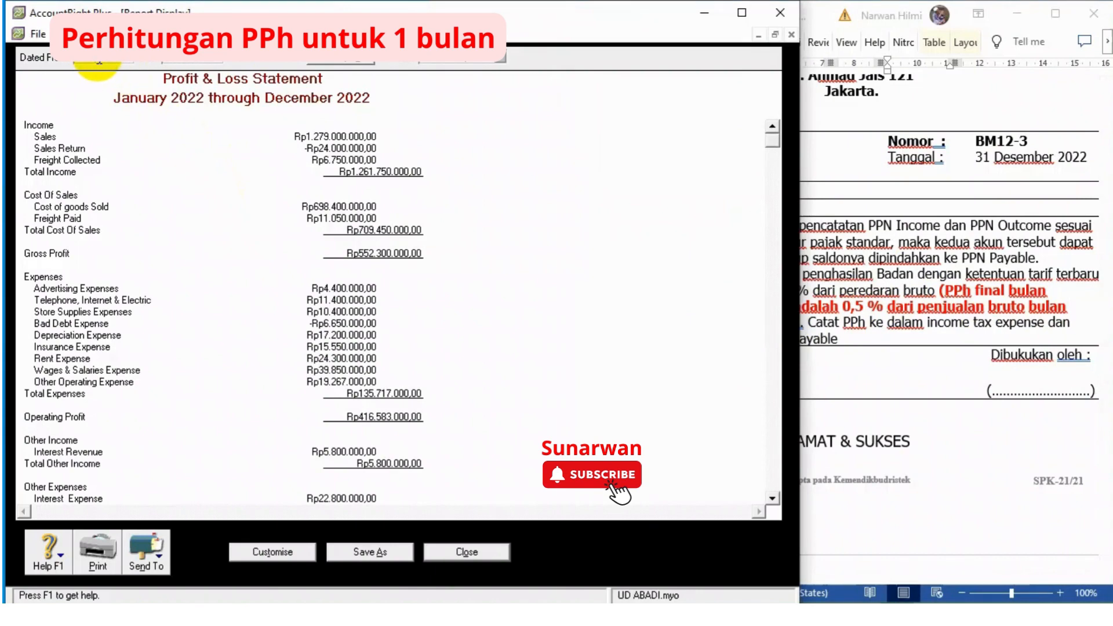
pyautogui.press('Tab')
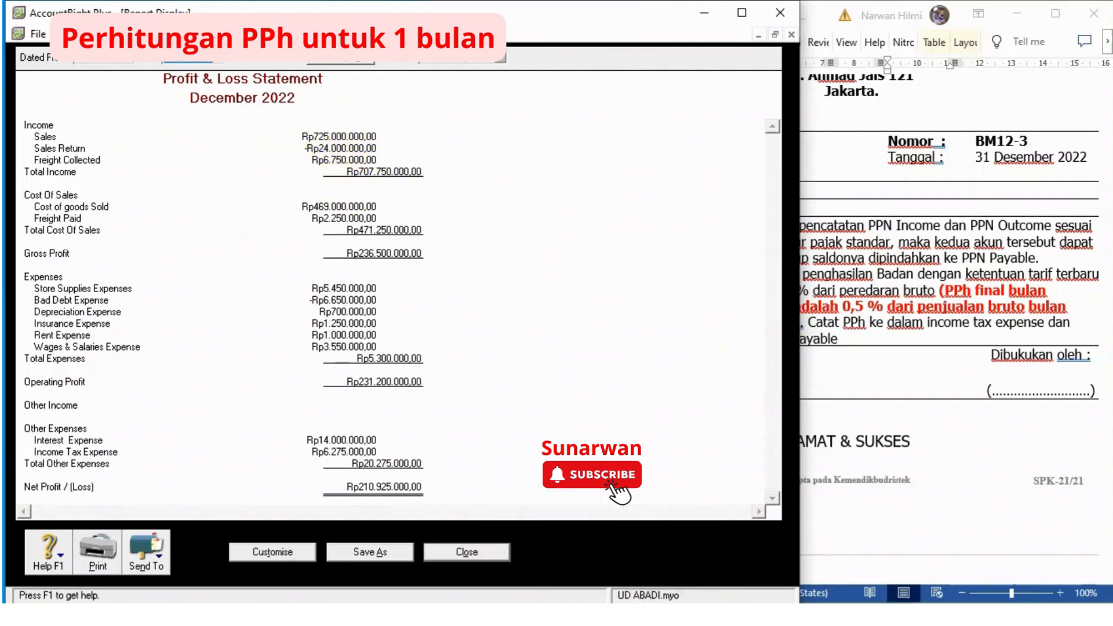
# Compare the December sales and sales return figures with the peredaran bruto and PPH 0,5% calculation in the Excel workbook.
pyautogui.click(626, 615)
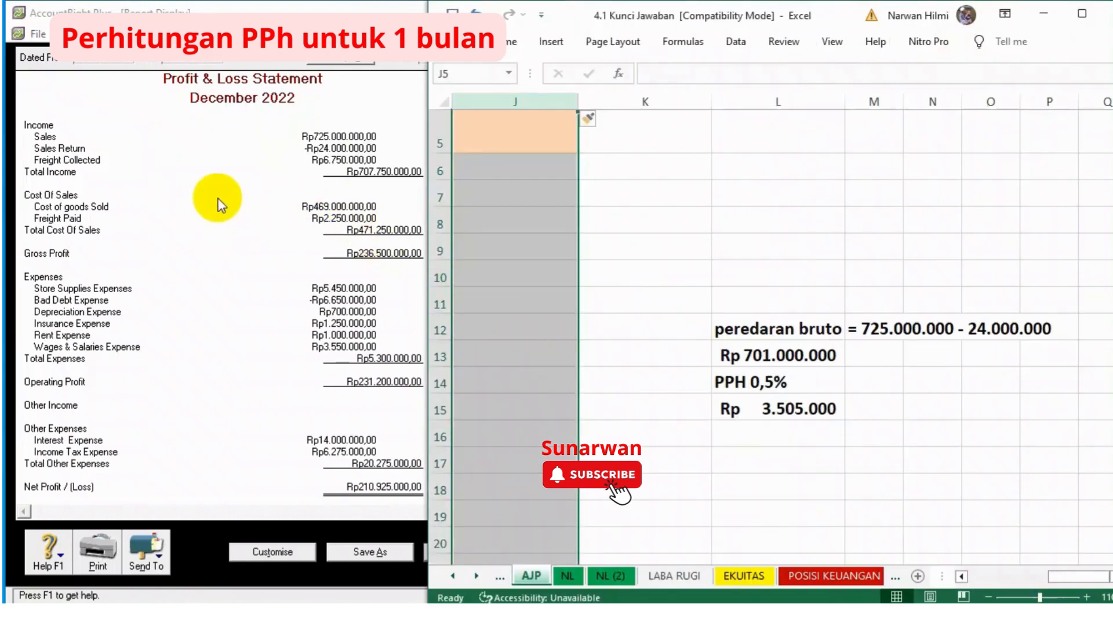
pyautogui.click(220, 205)
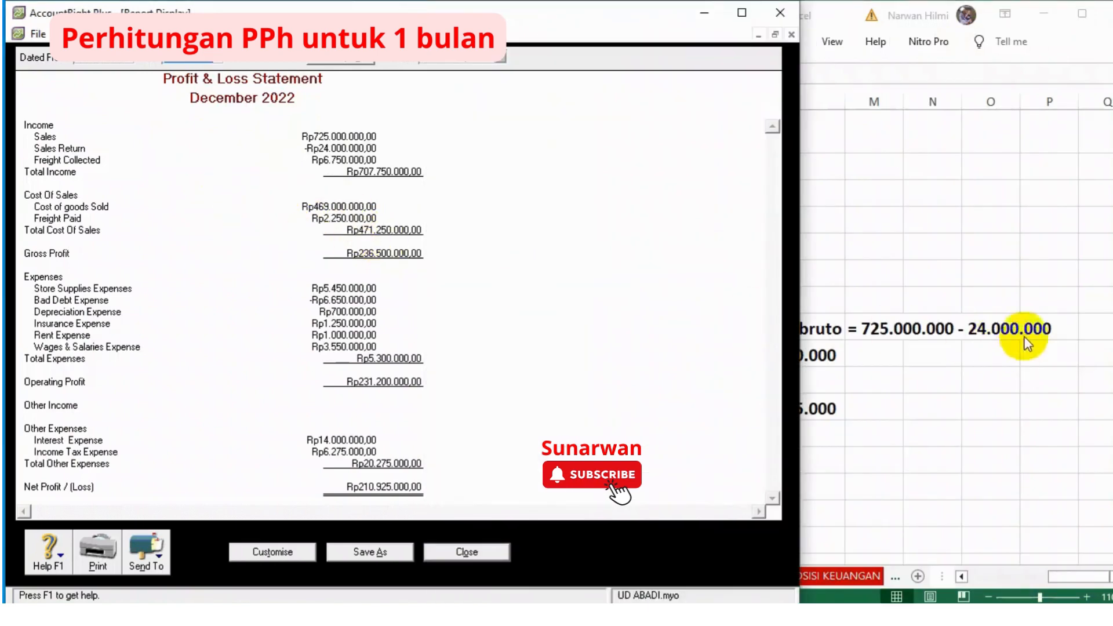
pyautogui.click(834, 20)
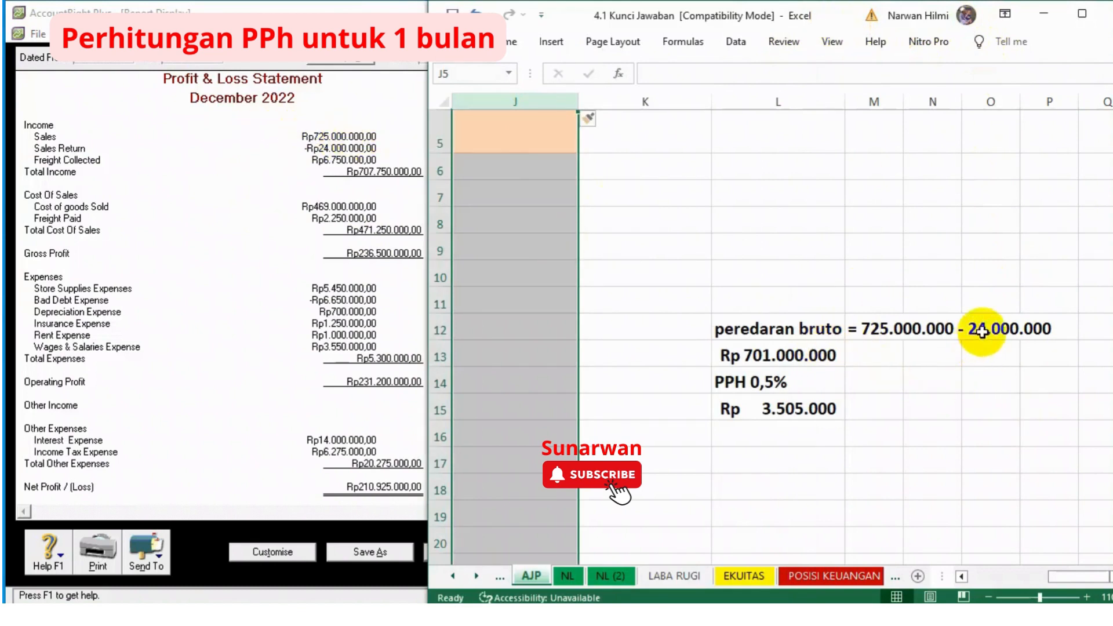
pyautogui.click(984, 331)
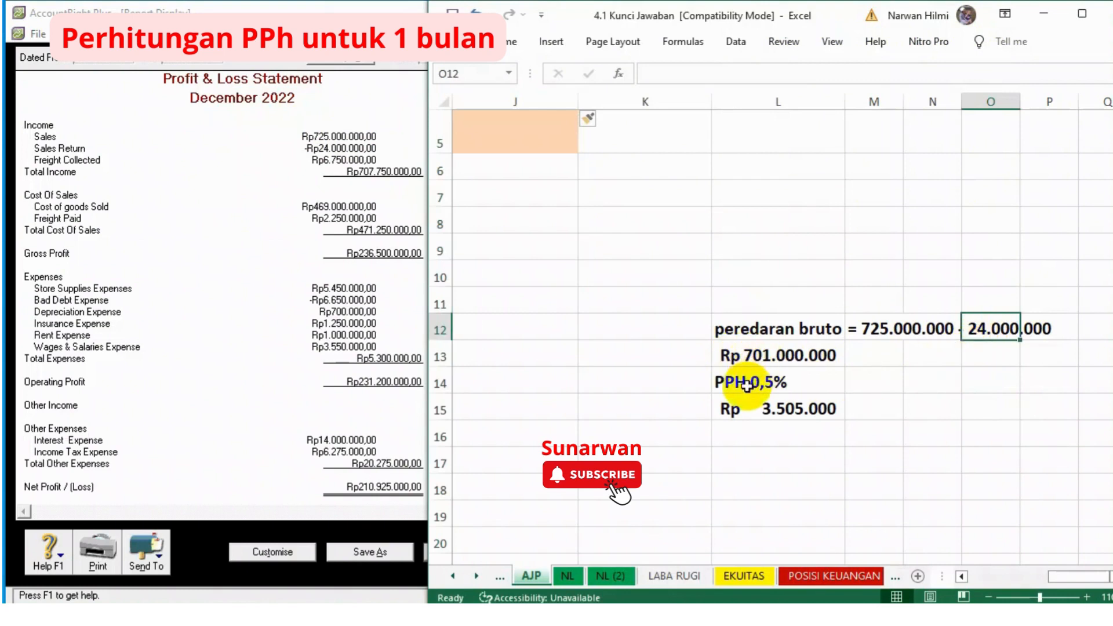
# Check the PPH 0,5% amount formula in the Excel workbook, return to AccountRight and close the Profit & Loss Statement.
pyautogui.click(777, 412)
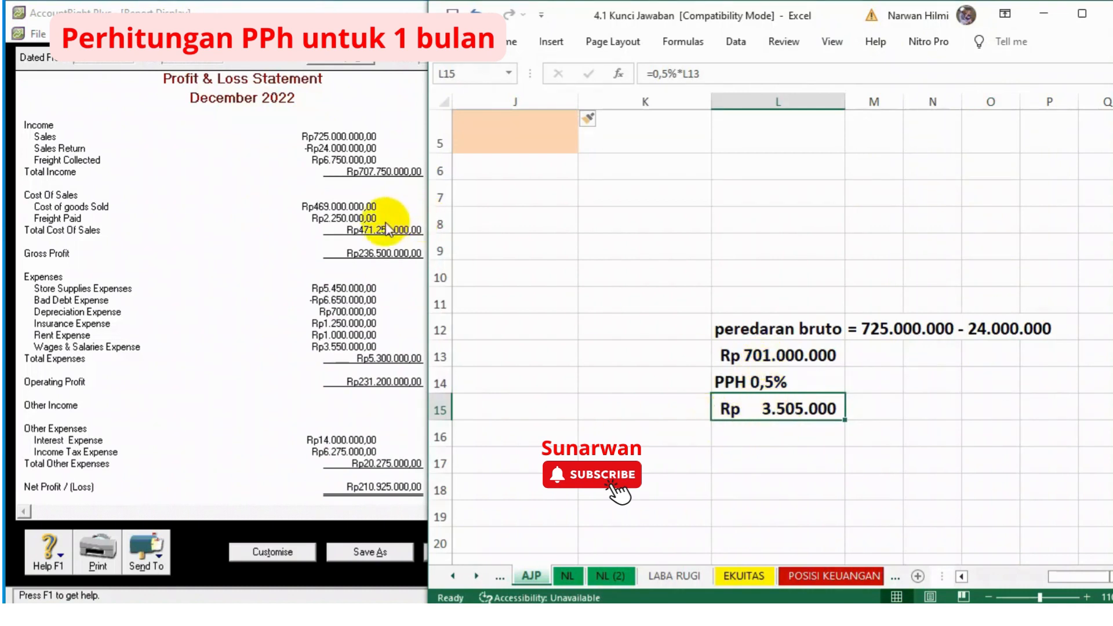
pyautogui.click(288, 524)
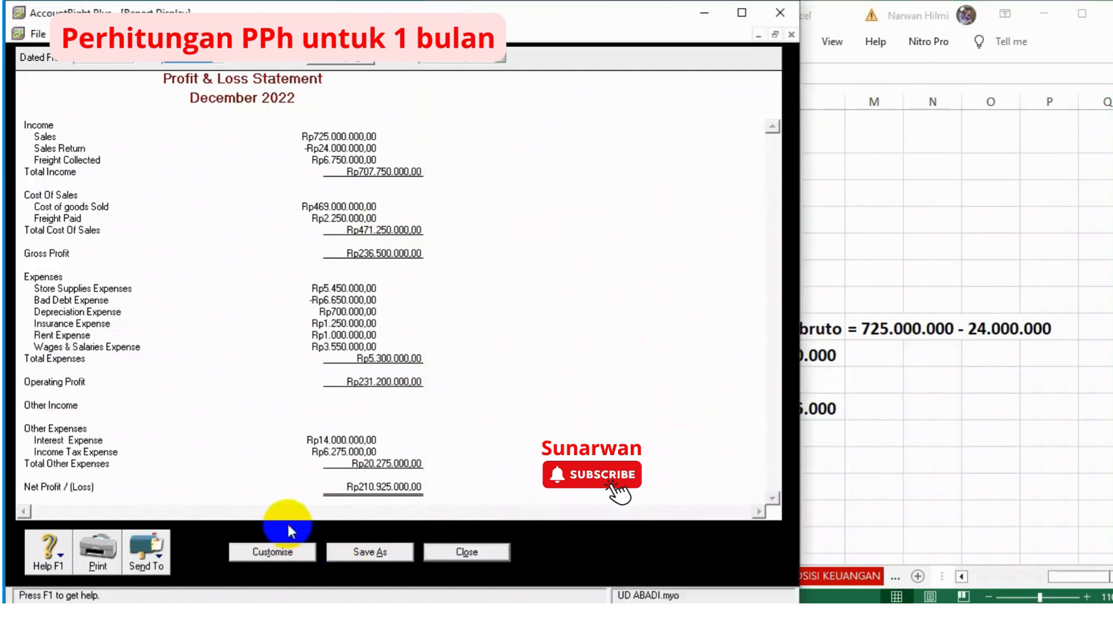
pyautogui.click(464, 551)
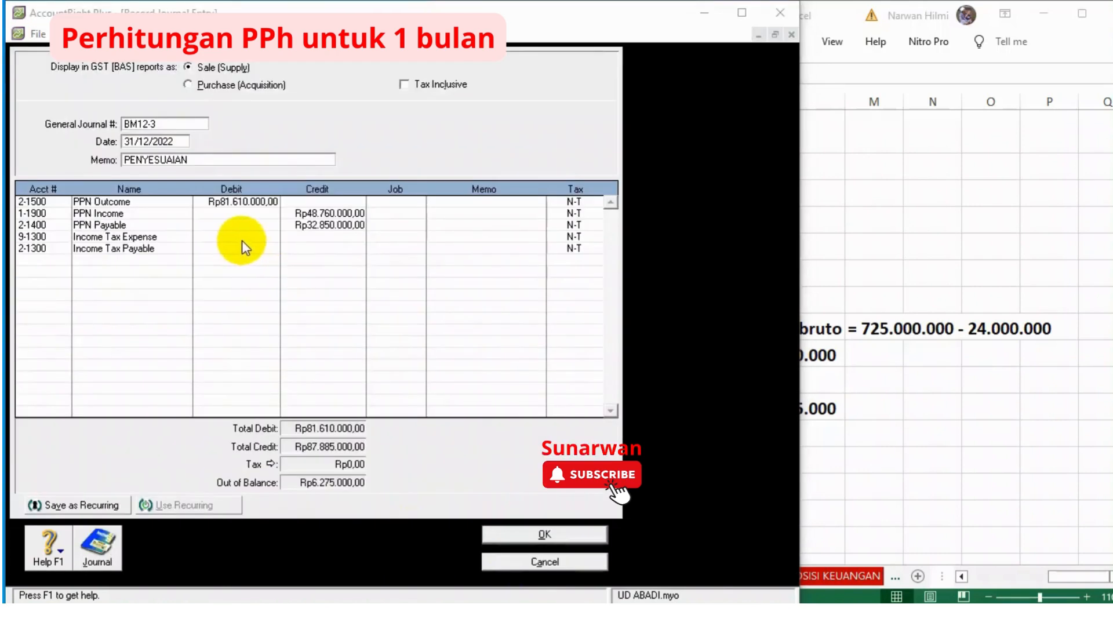
# Set the Income Tax Expense debit and Income Tax Payable credit in journal BM12-3 to Rp3.505.000 and save the entry.
pyautogui.click(240, 237)
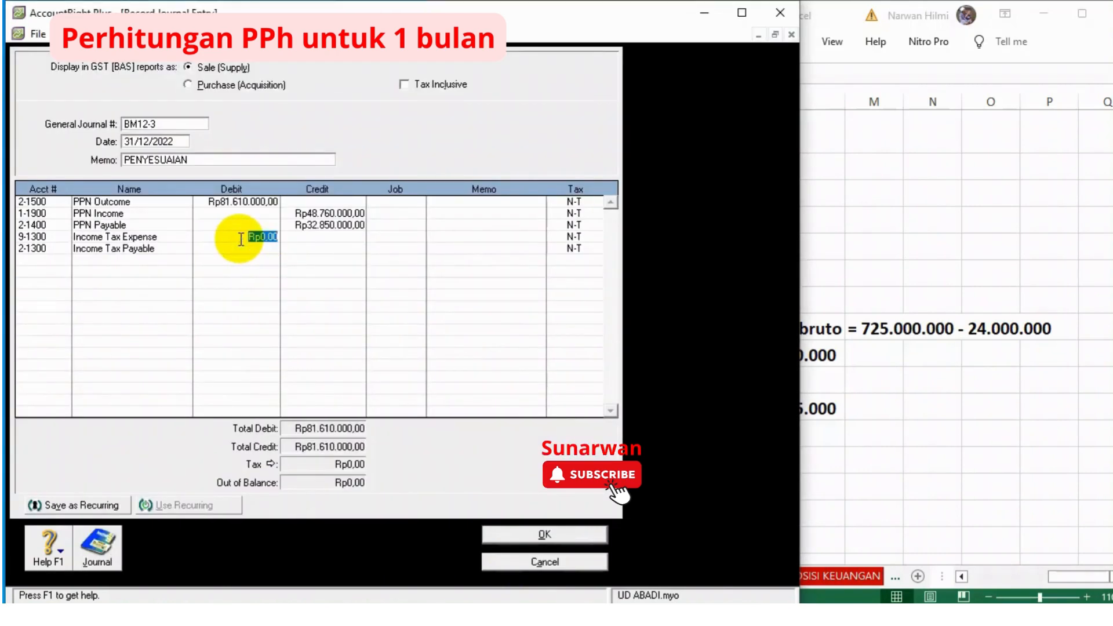
pyautogui.write('3.505.00')
pyautogui.press('Tab')
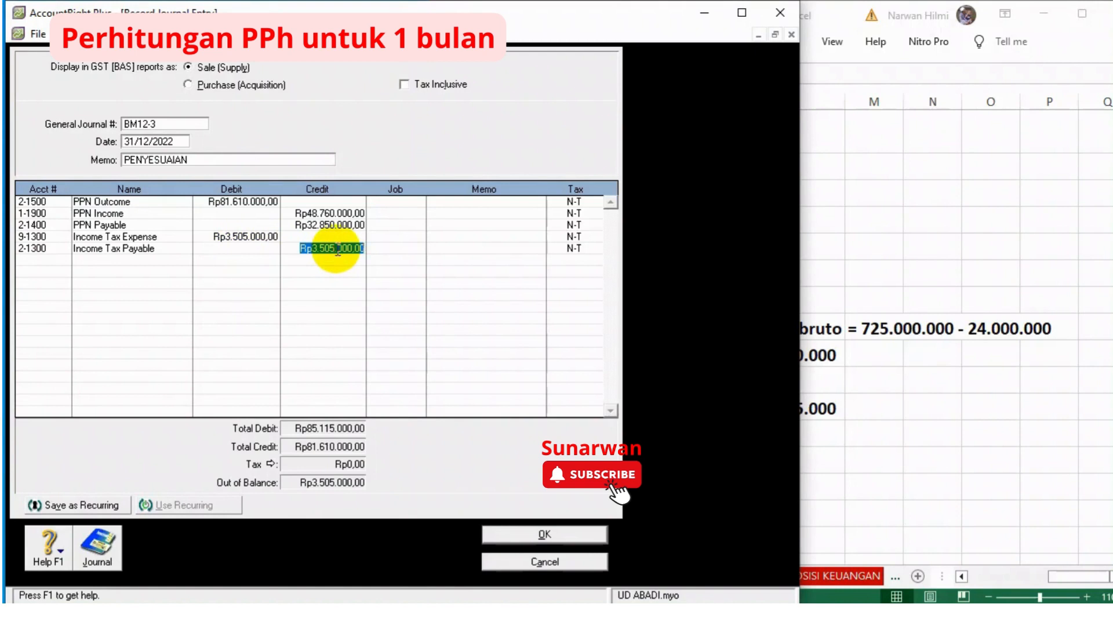
pyautogui.press('Tab')
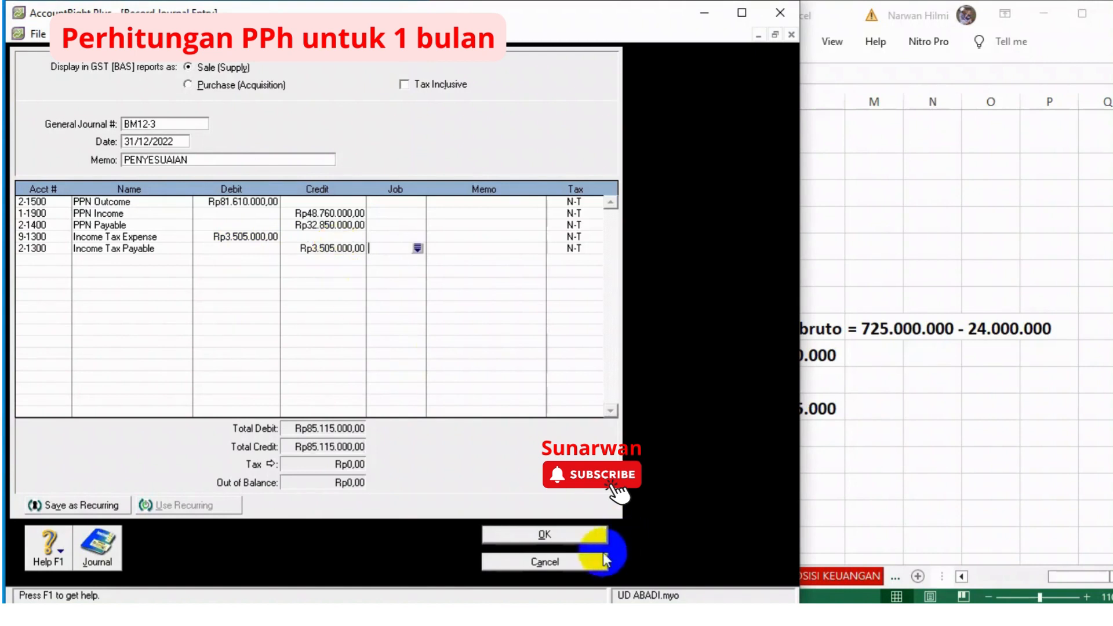
pyautogui.click(533, 538)
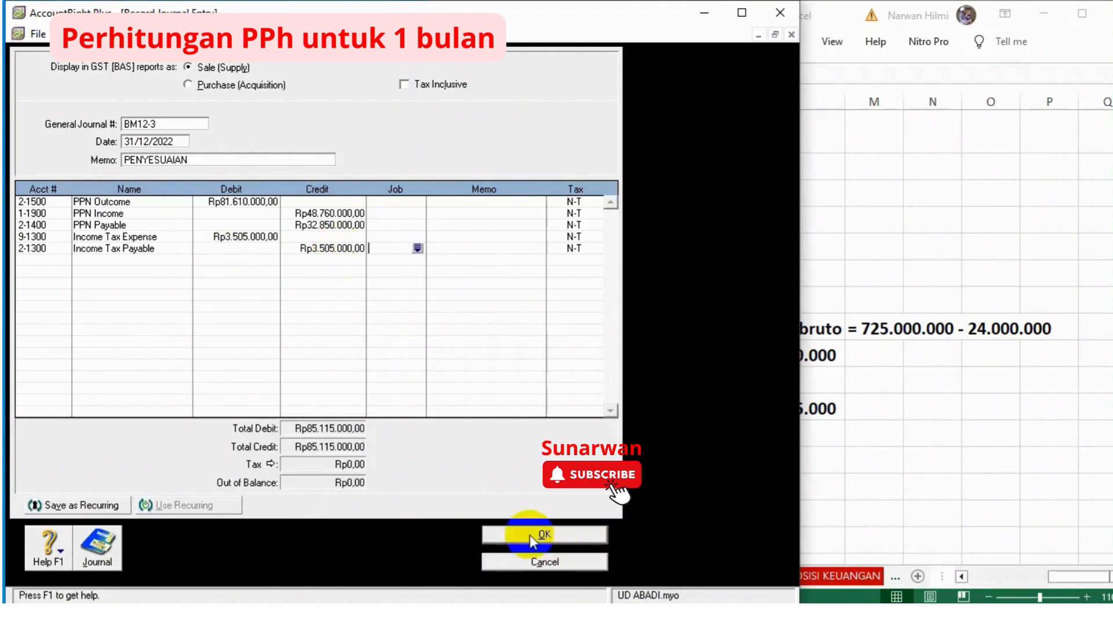
pyautogui.click(531, 536)
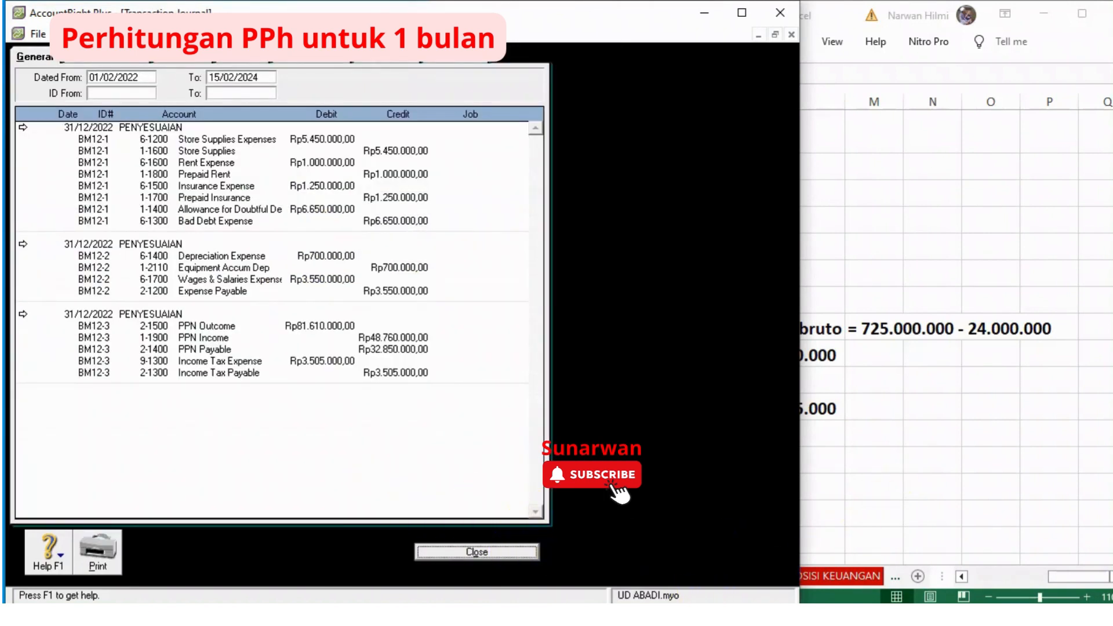
# Check memo BM12-3 in Word against the recorded journals, return to AccountRight and close the Transaction Journal.
pyautogui.click(748, 614)
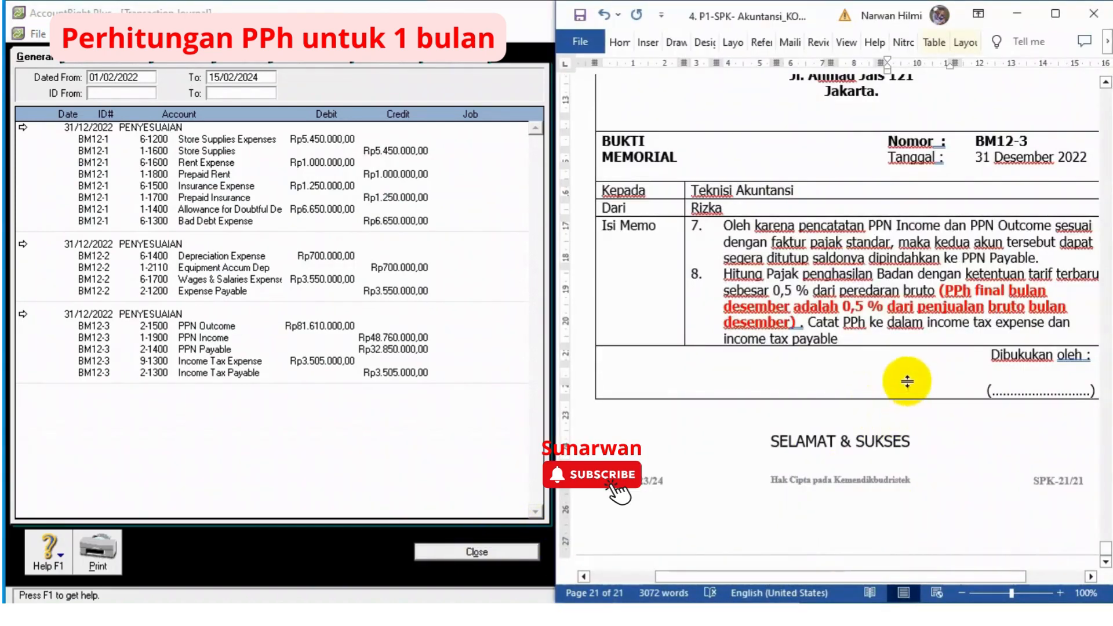
pyautogui.scroll(1, 909, 379)
pyautogui.scroll(3, 909, 382)
pyautogui.click(469, 551)
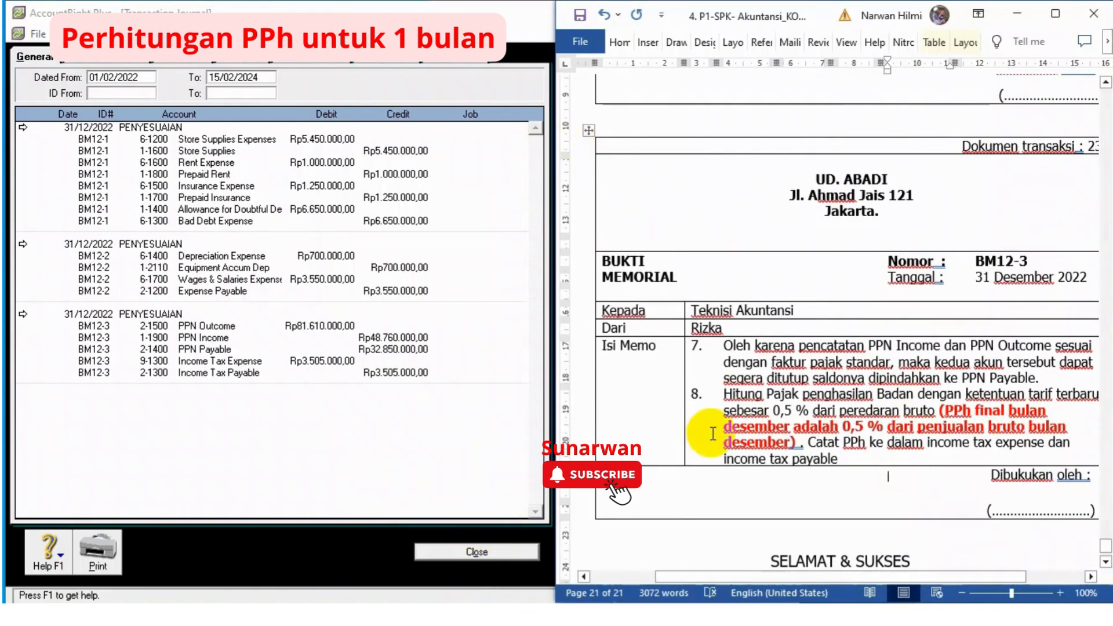
pyautogui.click(473, 552)
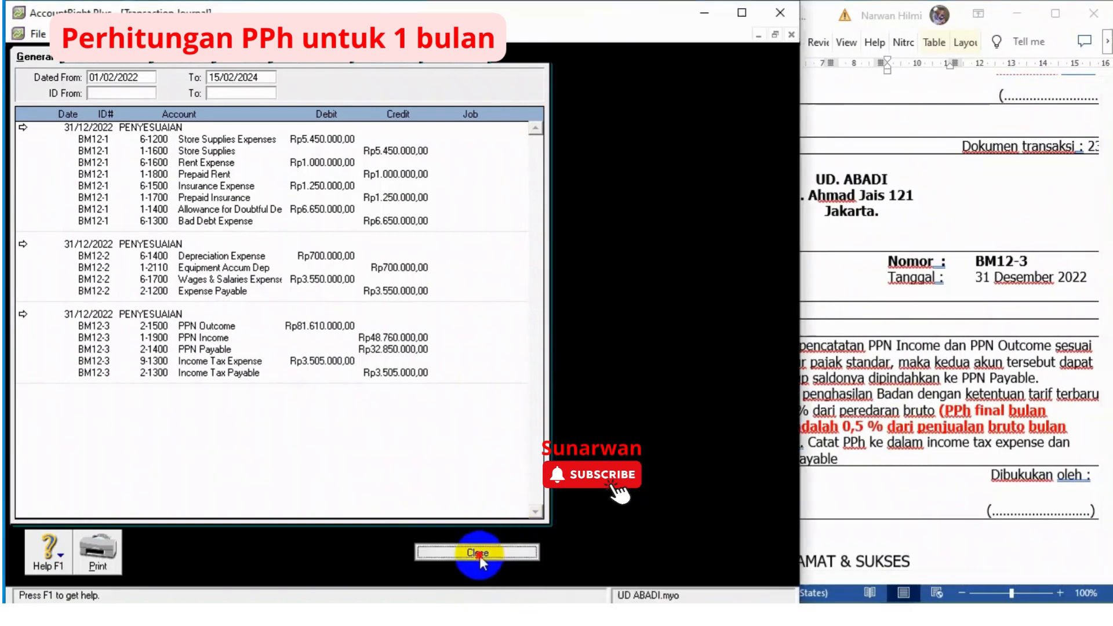
# Maximize AccountRight, review the Profit & Loss [Accrual] report for December 2022 and for January through December 2022, and close it.
pyautogui.click(742, 16)
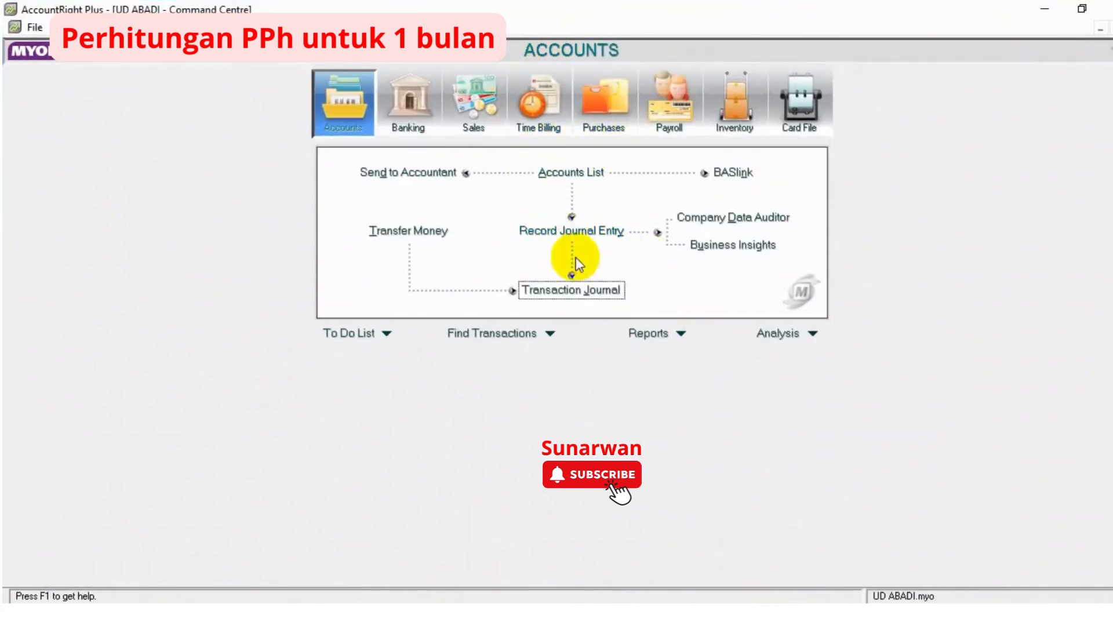
pyautogui.click(656, 340)
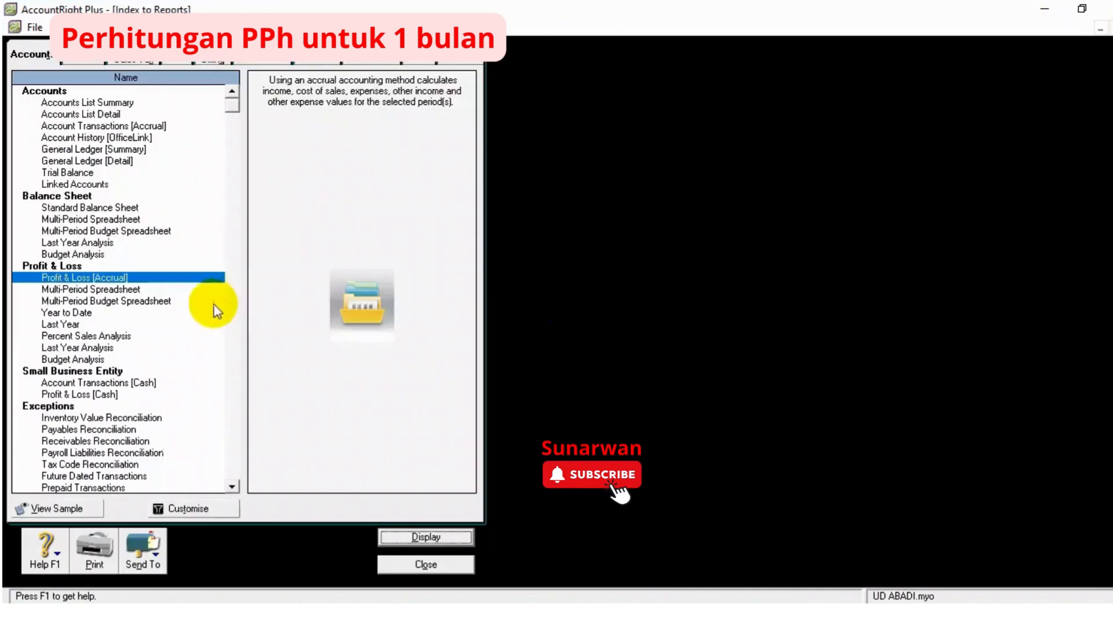
pyautogui.click(136, 278)
pyautogui.doubleClick(136, 280)
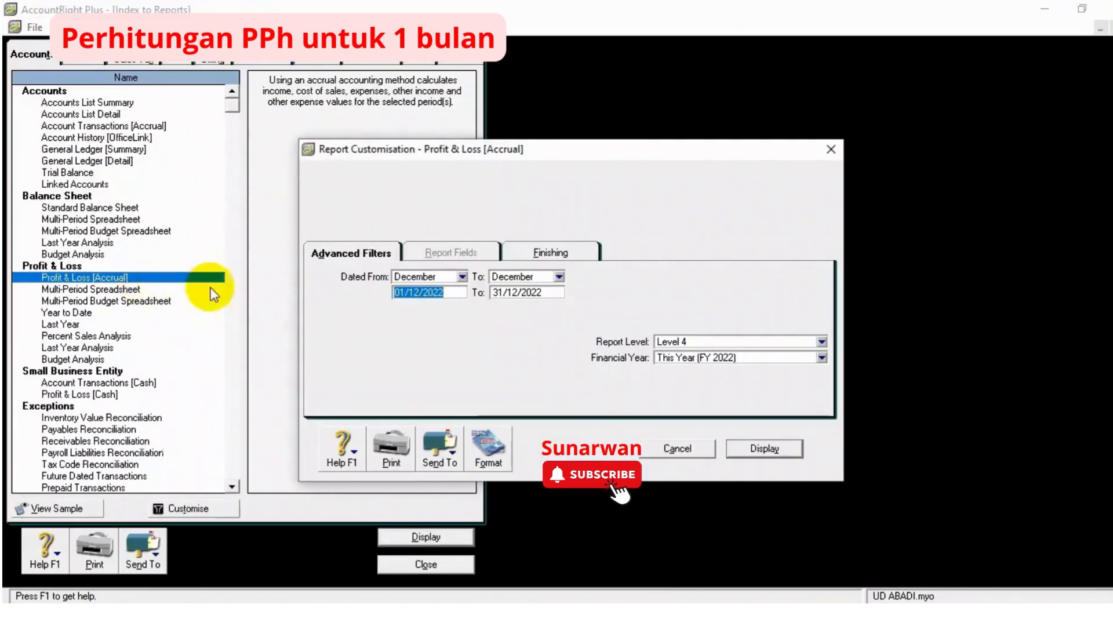
pyautogui.click(763, 453)
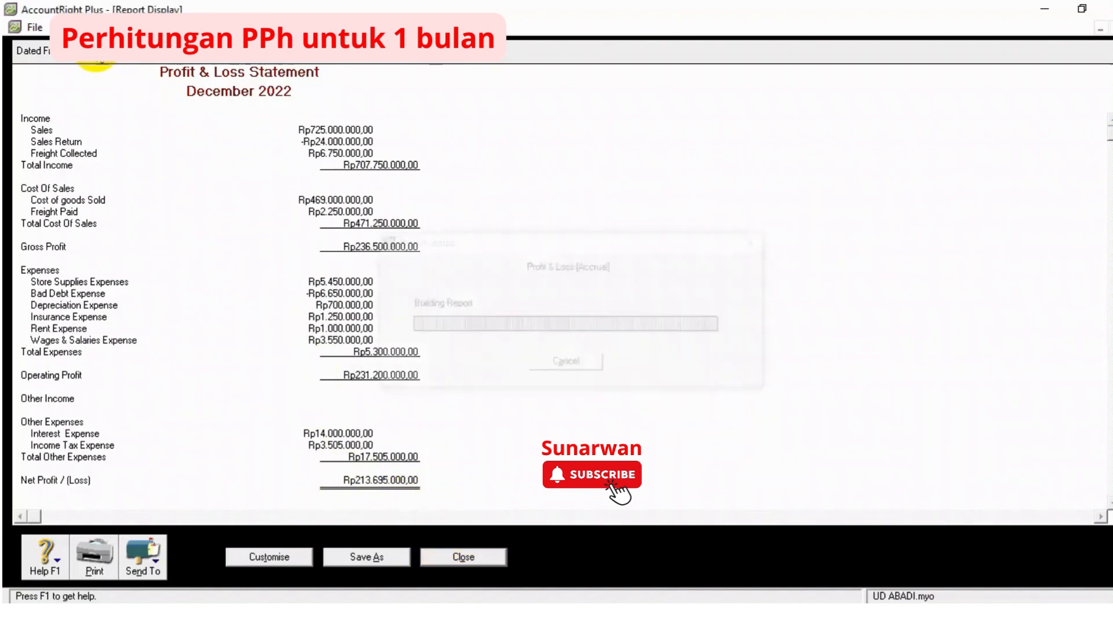
pyautogui.scroll(-2, 503, 391)
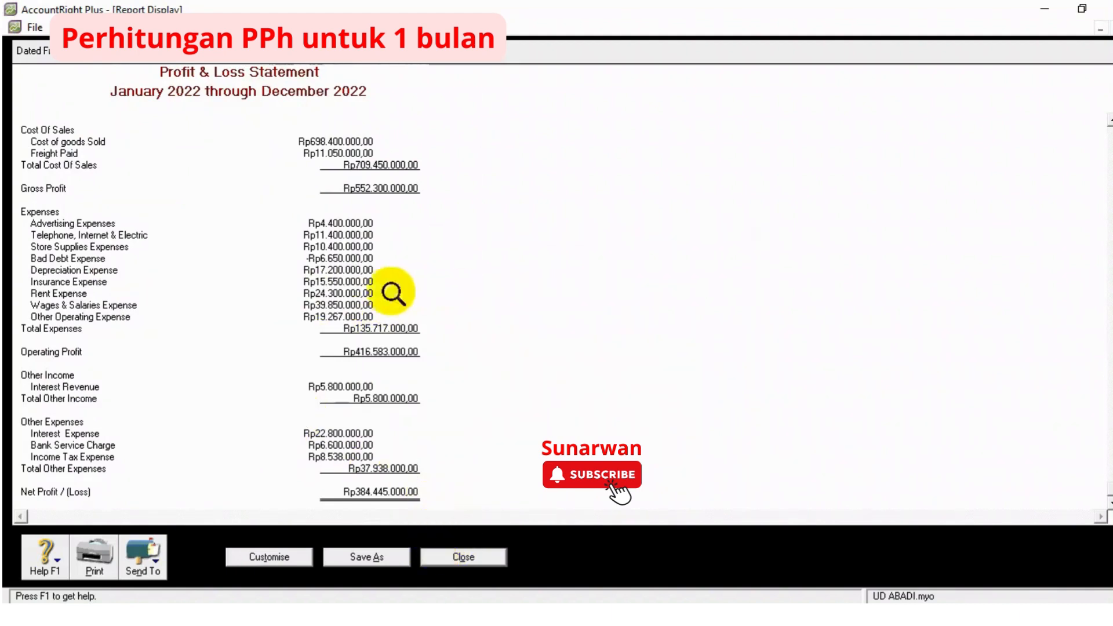
pyautogui.click(465, 560)
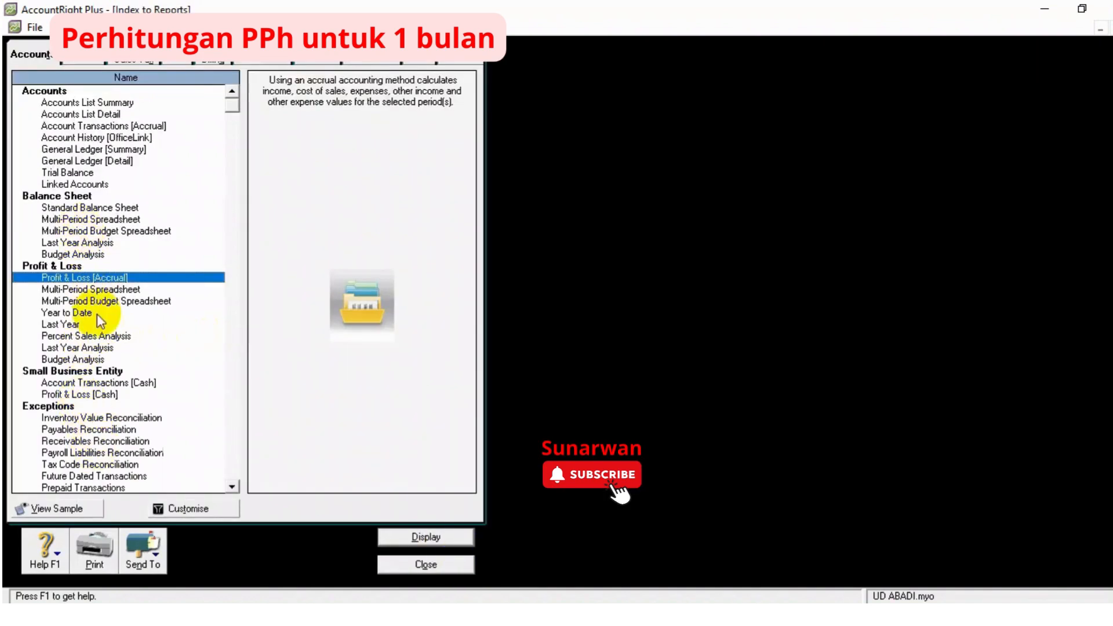
# Display the Standard Balance Sheet as of December 2022, compare its totals, and close the report.
pyautogui.click(83, 208)
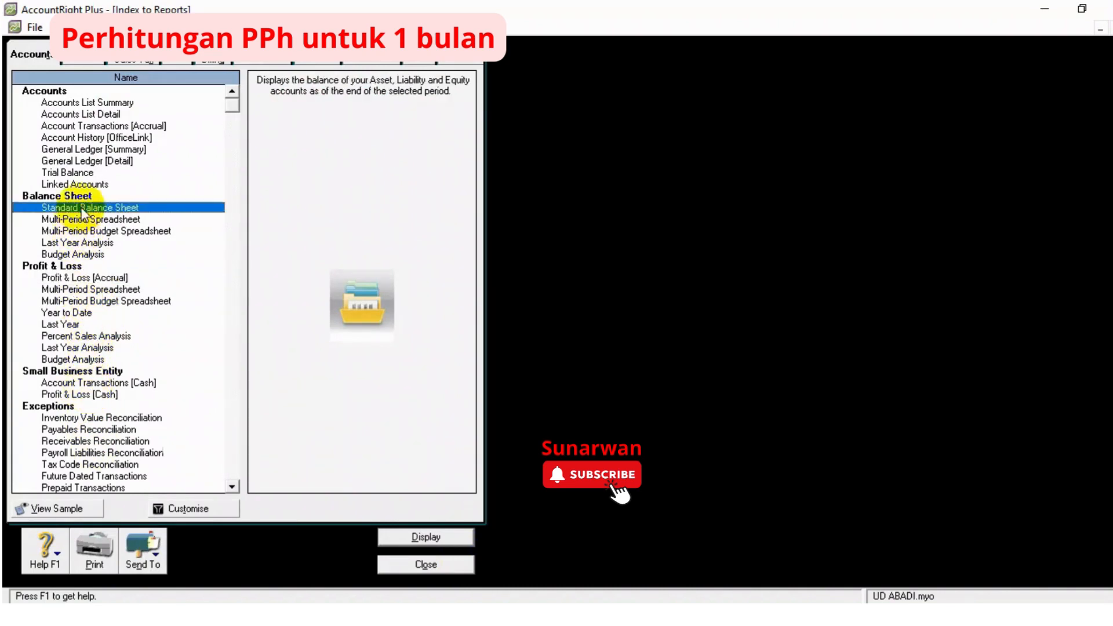
pyautogui.doubleClick(83, 209)
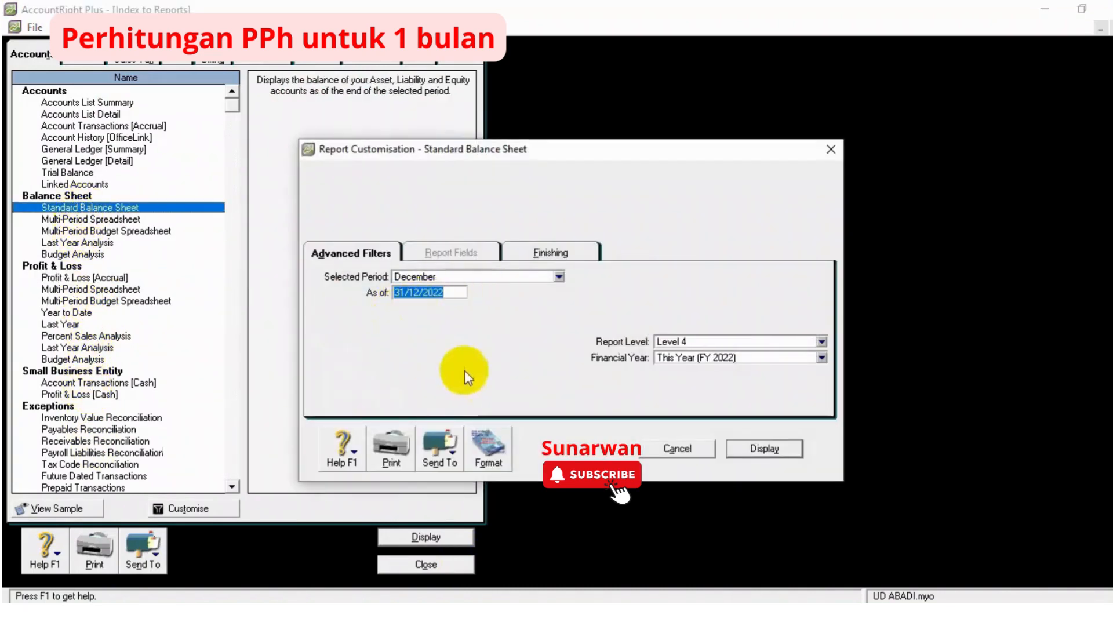
pyautogui.click(755, 447)
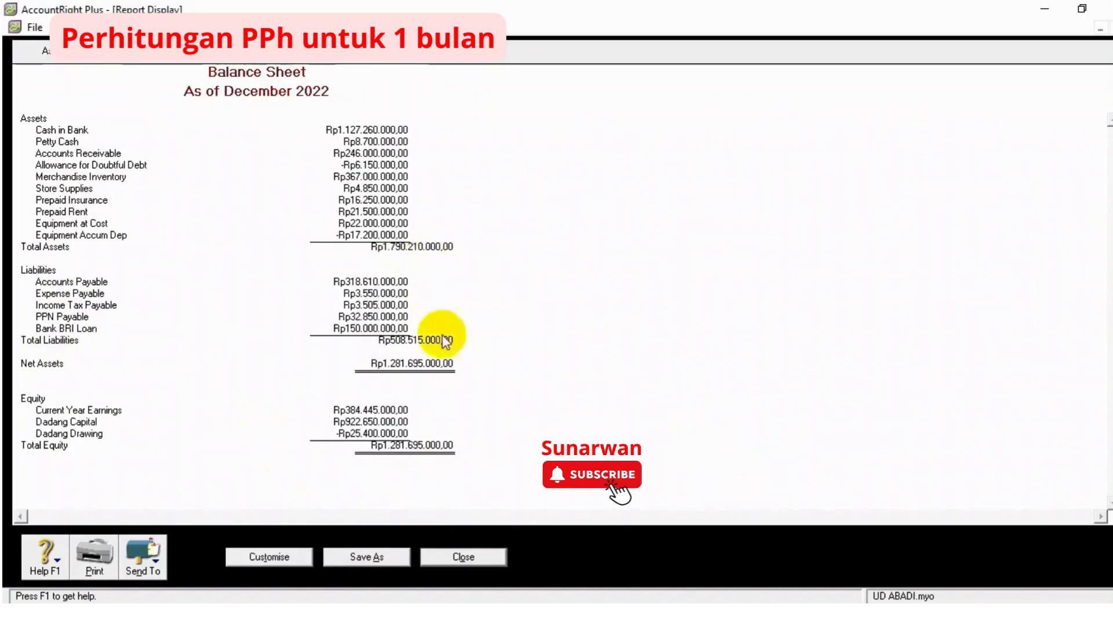
pyautogui.click(461, 558)
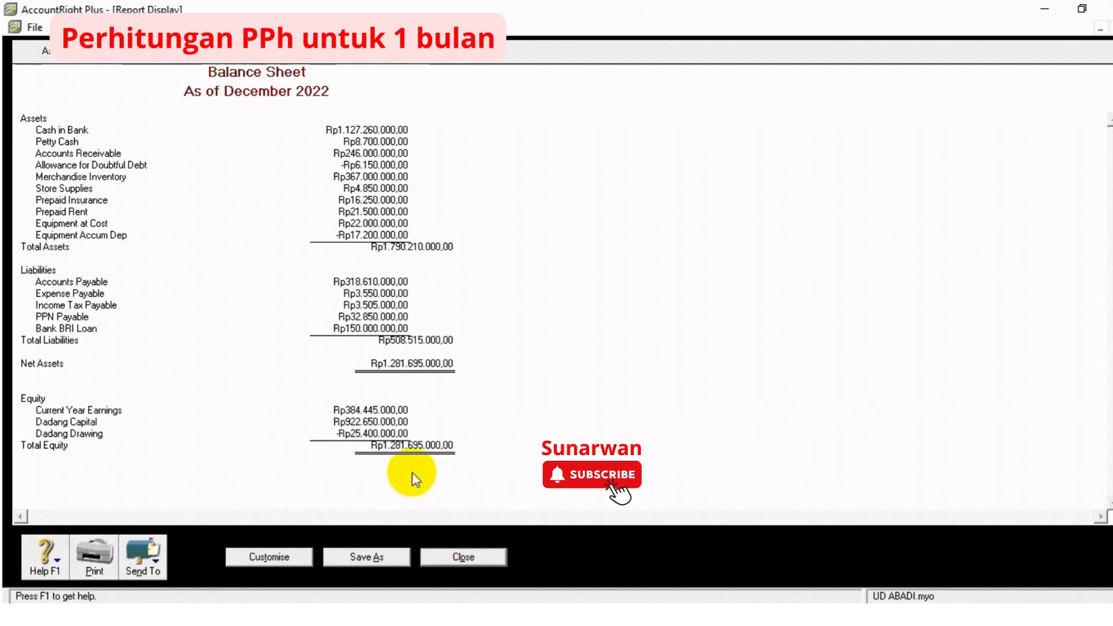
pyautogui.click(459, 551)
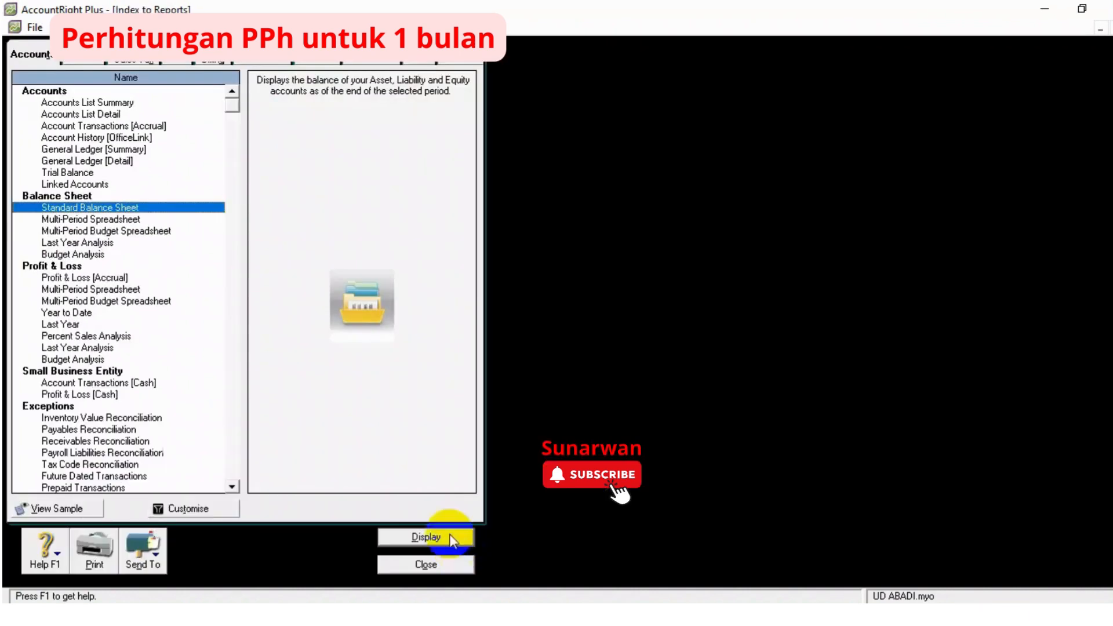
# Display the Statement of Cash Flow from the banking reports for January through December 2022.
pyautogui.scroll(-1, 137, 445)
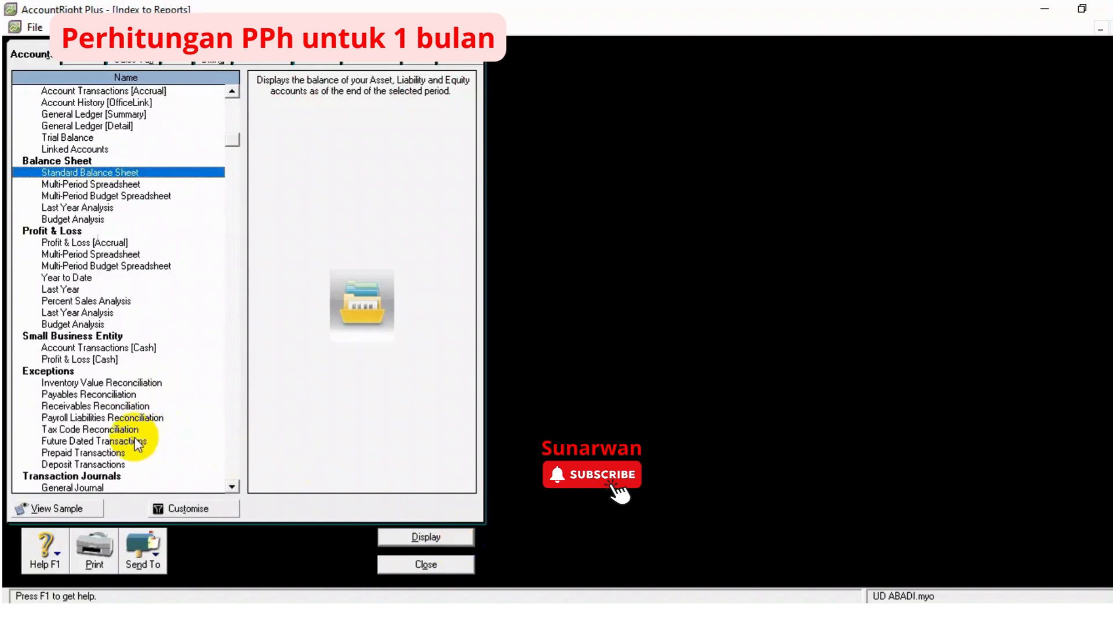
pyautogui.scroll(-1, 138, 445)
pyautogui.click(81, 59)
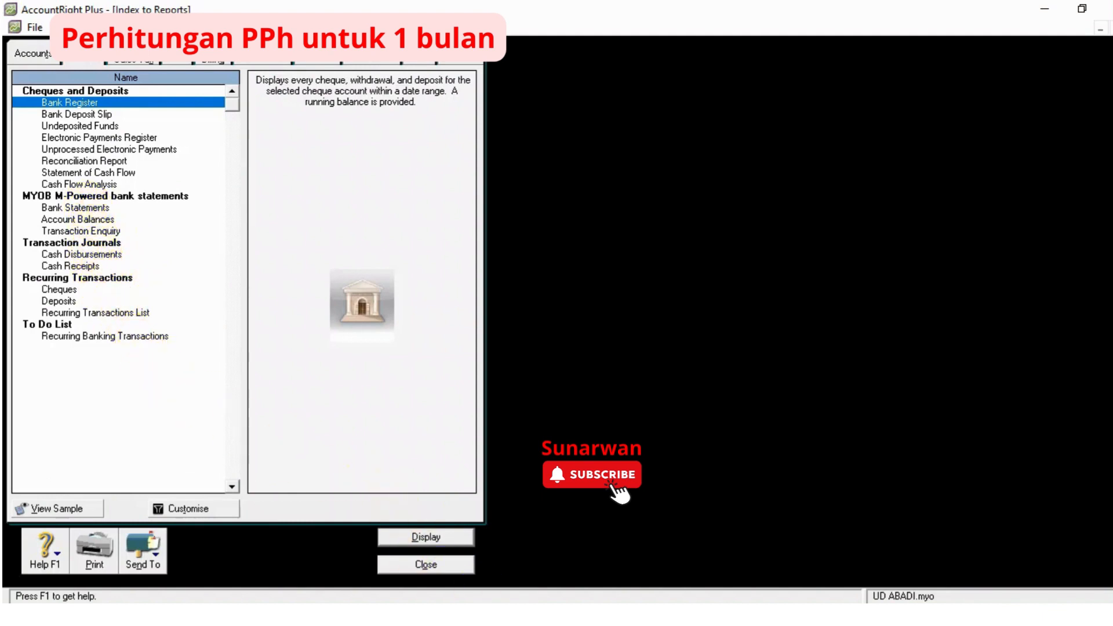
pyautogui.doubleClick(105, 172)
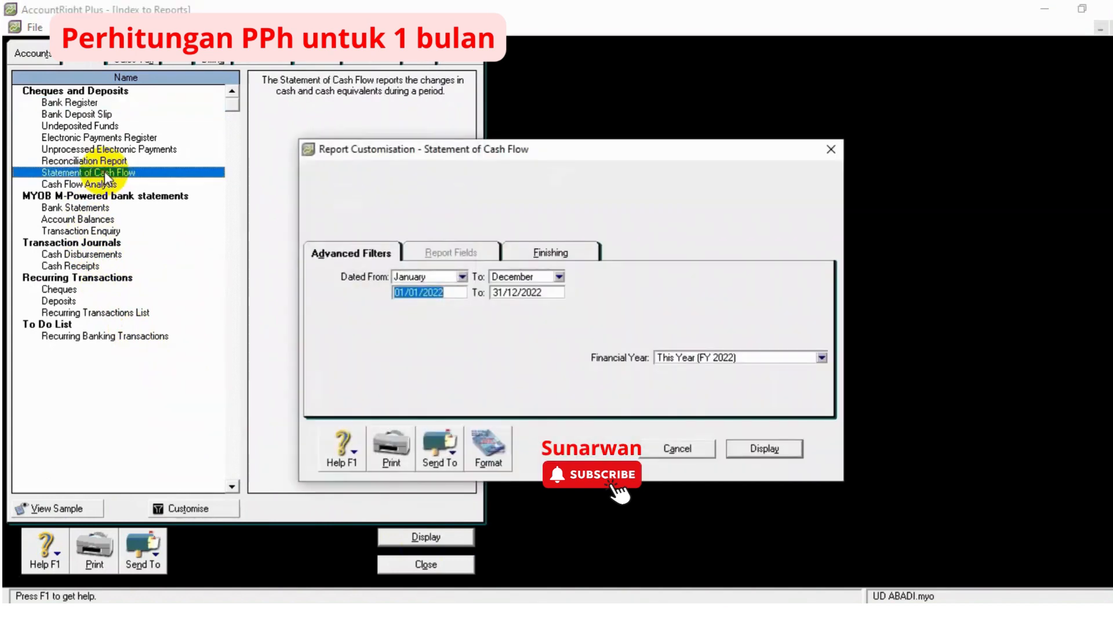
pyautogui.click(746, 450)
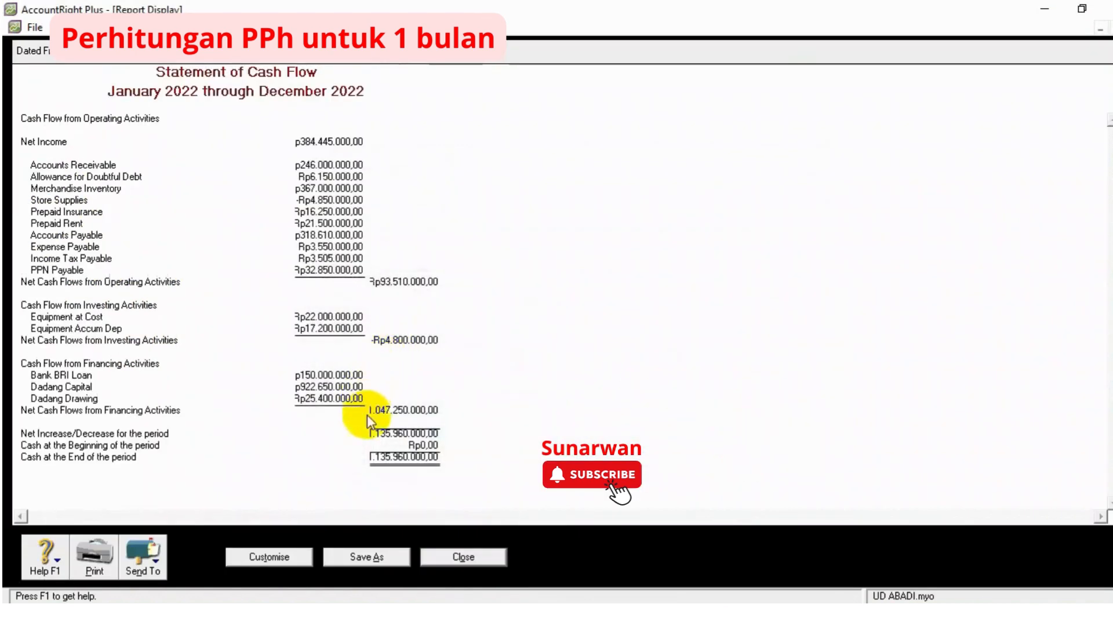